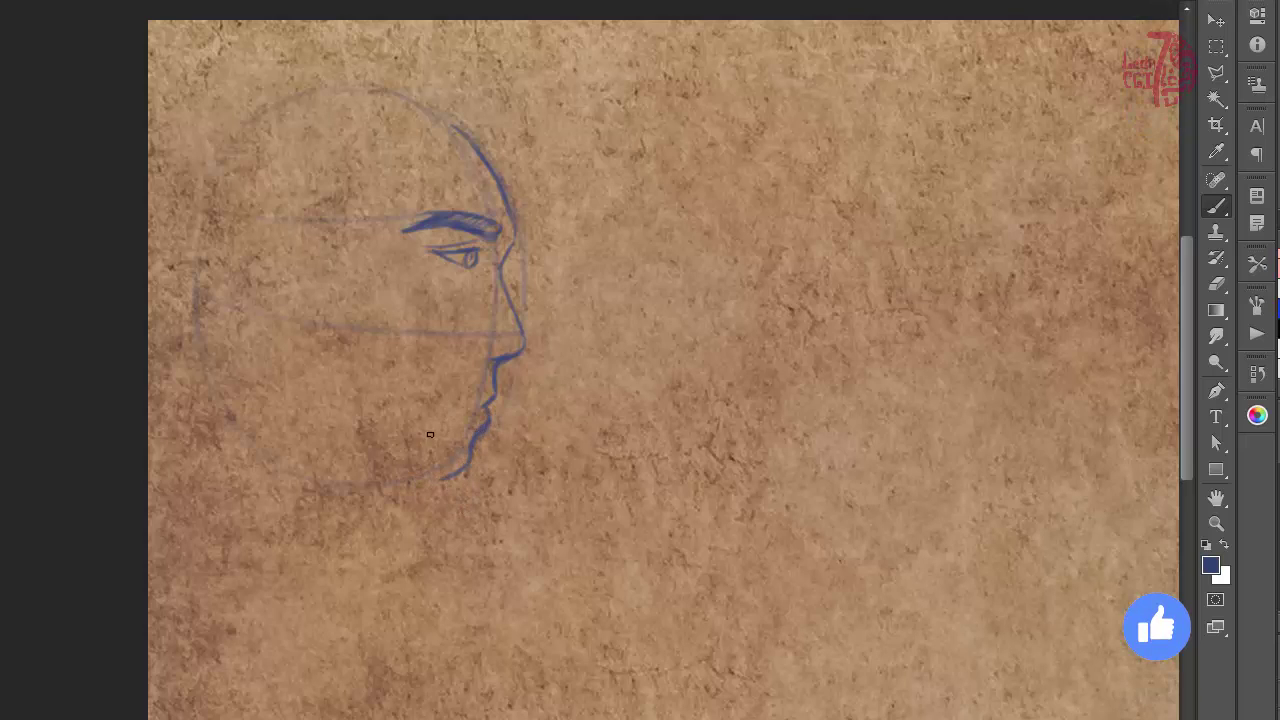
# - Draw the profile head's lower jaw and front neck line, and add its lips and nostril in blue
pyautogui.moveTo(457, 471); pyautogui.dragTo(362, 463)
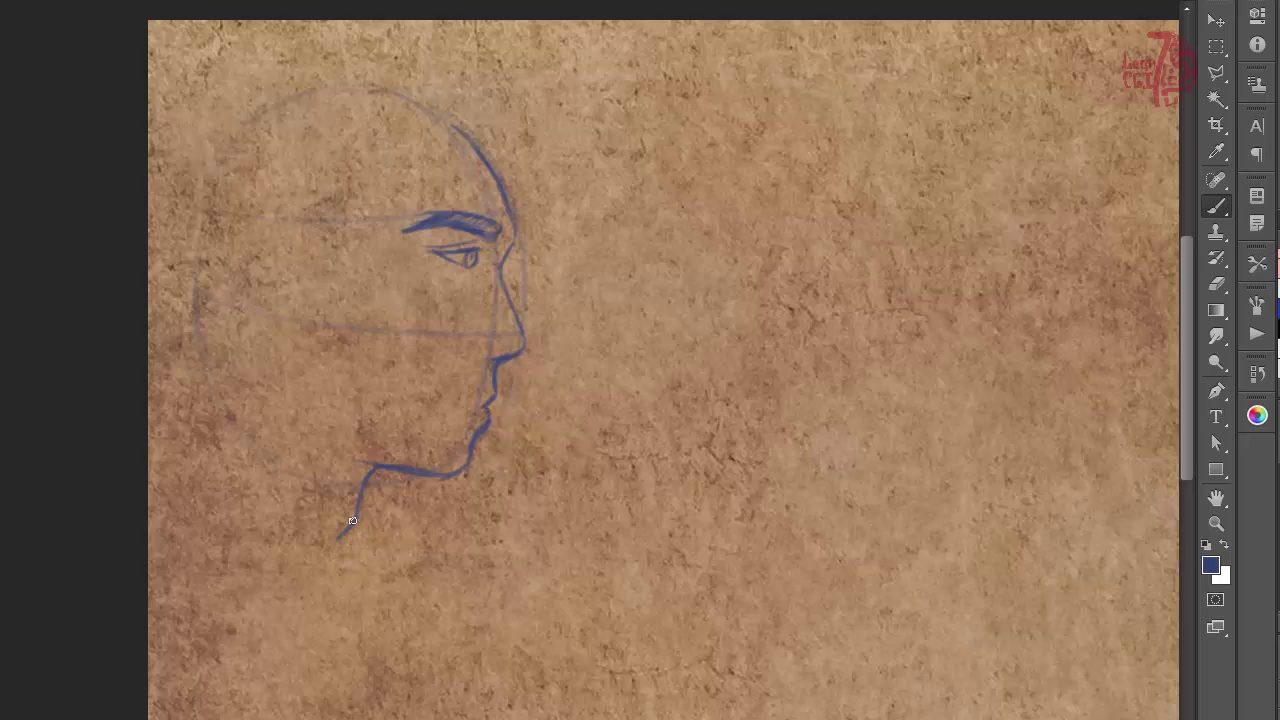
pyautogui.moveTo(332, 563); pyautogui.dragTo(317, 590)
pyautogui.moveTo(482, 407); pyautogui.dragTo(443, 411)
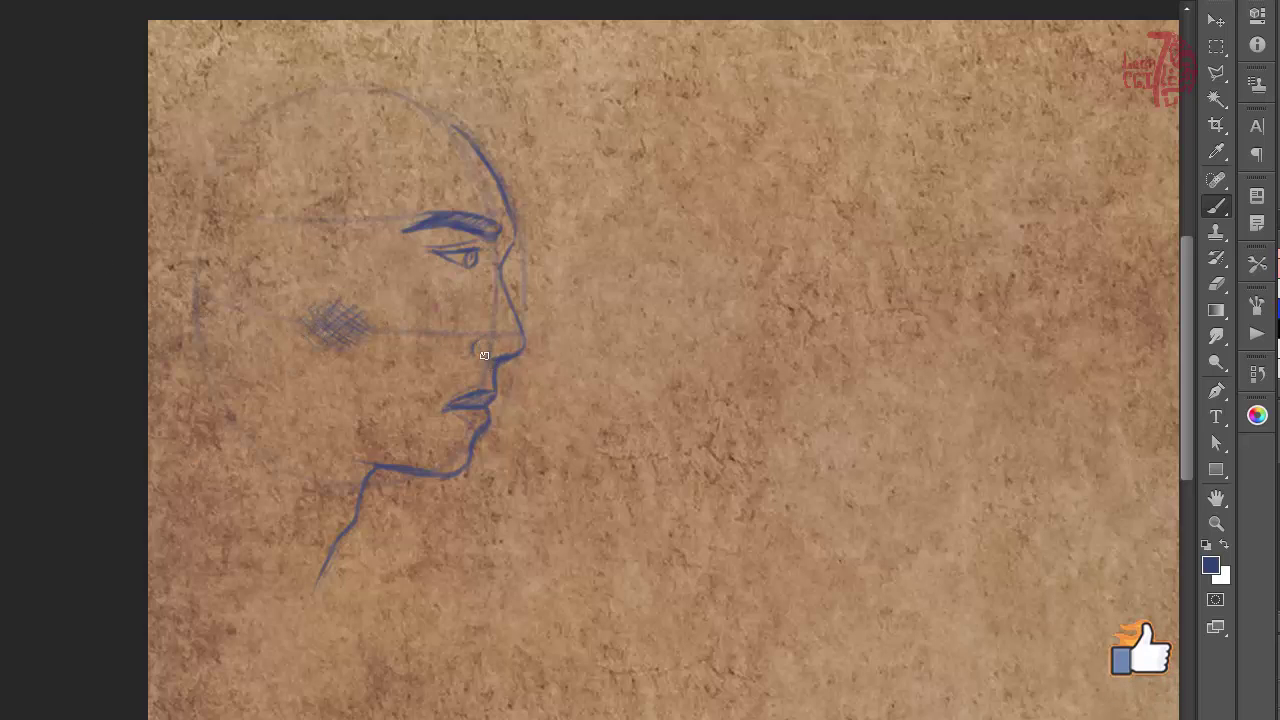
pyautogui.moveTo(498, 351); pyautogui.dragTo(488, 354)
# - Draw the profile head's ear, back jaw line and nape, and darken the curve at the back of the skull
pyautogui.moveTo(195, 258)
pyautogui.mouseDown()
pyautogui.moveTo(171, 288)
pyautogui.moveTo(179, 264)
pyautogui.moveTo(179, 338)
pyautogui.moveTo(174, 316)
pyautogui.moveTo(204, 362)
pyautogui.moveTo(185, 338)
pyautogui.moveTo(198, 355)
pyautogui.moveTo(236, 370)
pyautogui.mouseUp()
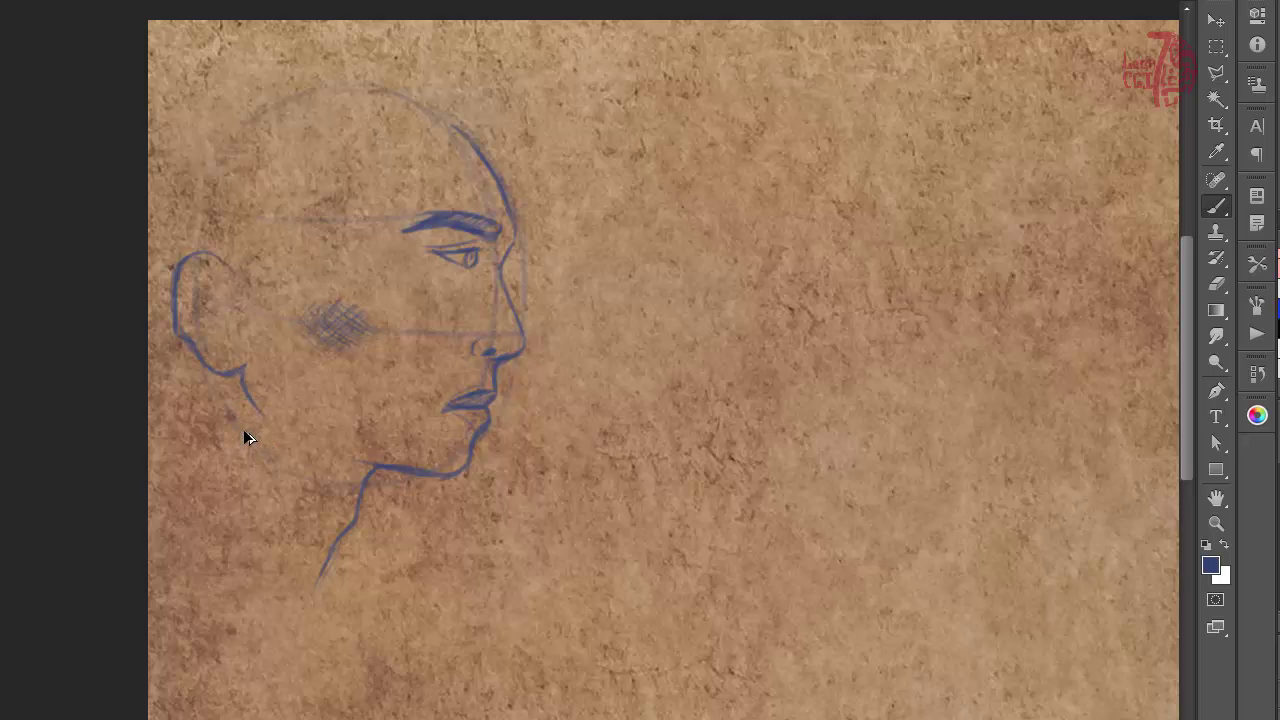
pyautogui.hotkey('ctrl', 'alt', 'z')
pyautogui.hotkey('ctrl', 'alt', 'z')
pyautogui.moveTo(255, 392)
pyautogui.mouseDown()
pyautogui.moveTo(249, 364)
pyautogui.moveTo(286, 432)
pyautogui.mouseUp()
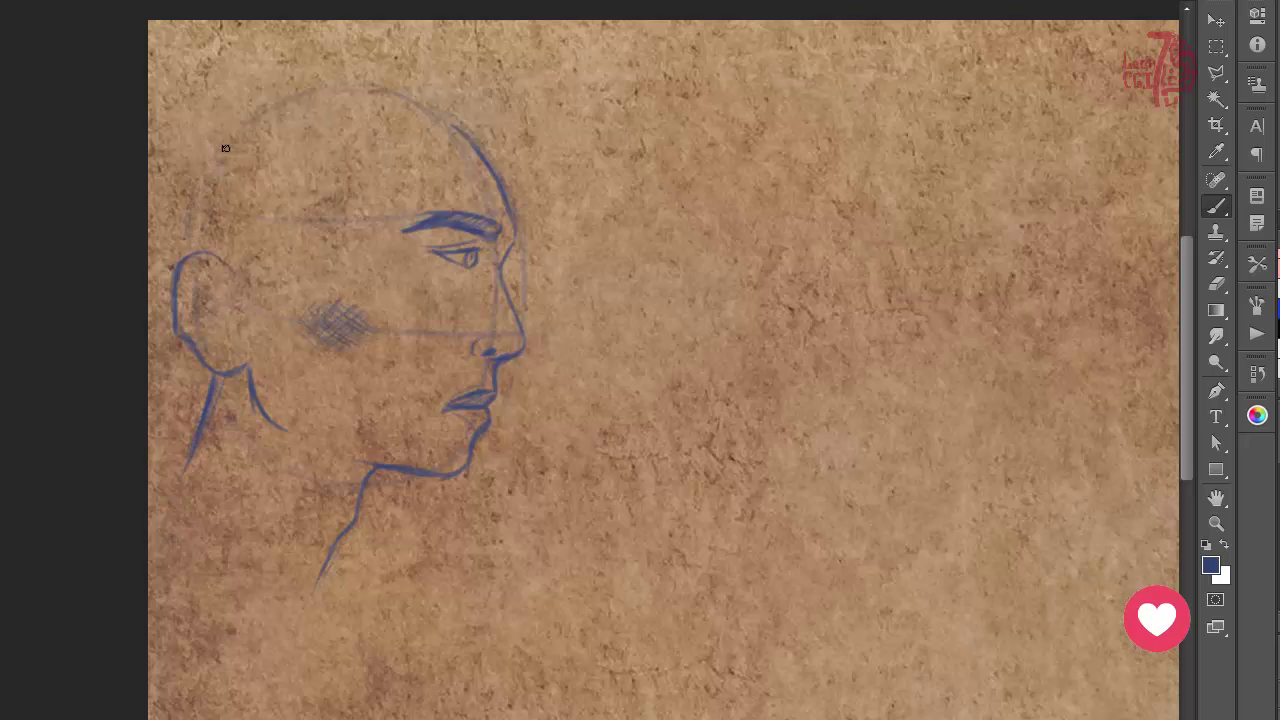
pyautogui.moveTo(246, 136); pyautogui.dragTo(196, 200)
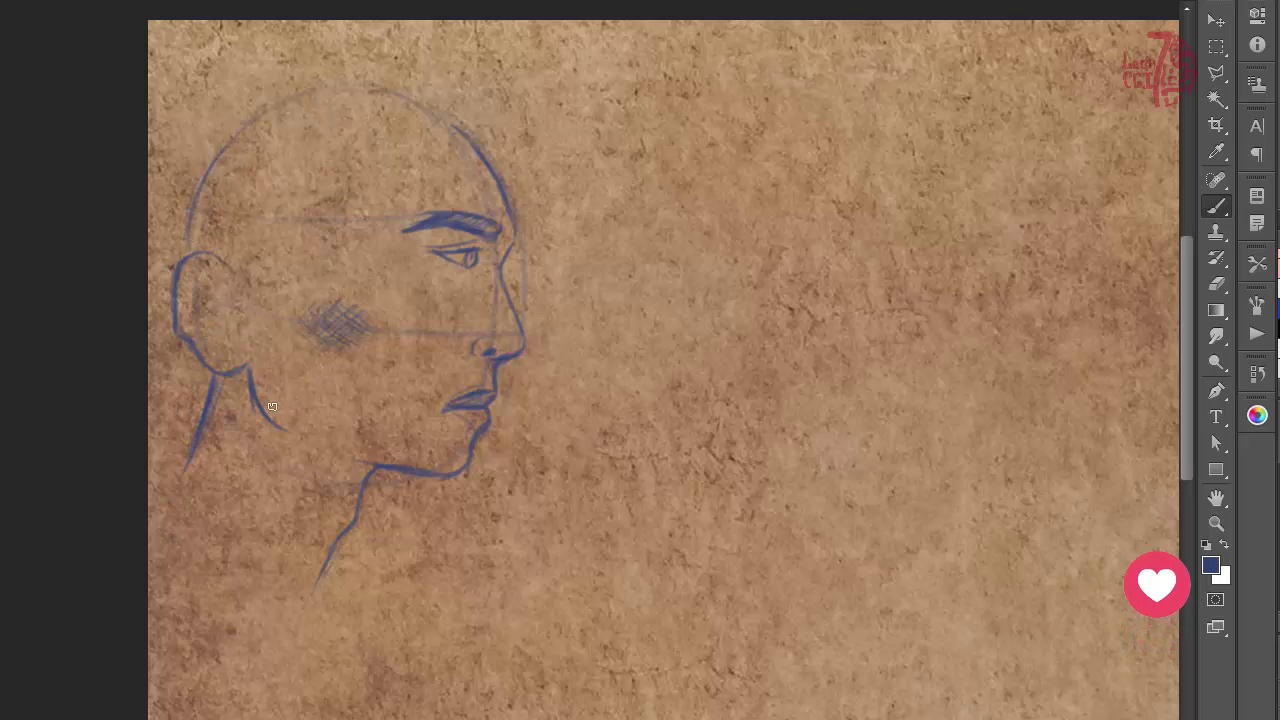
pyautogui.moveTo(251, 397); pyautogui.dragTo(300, 435)
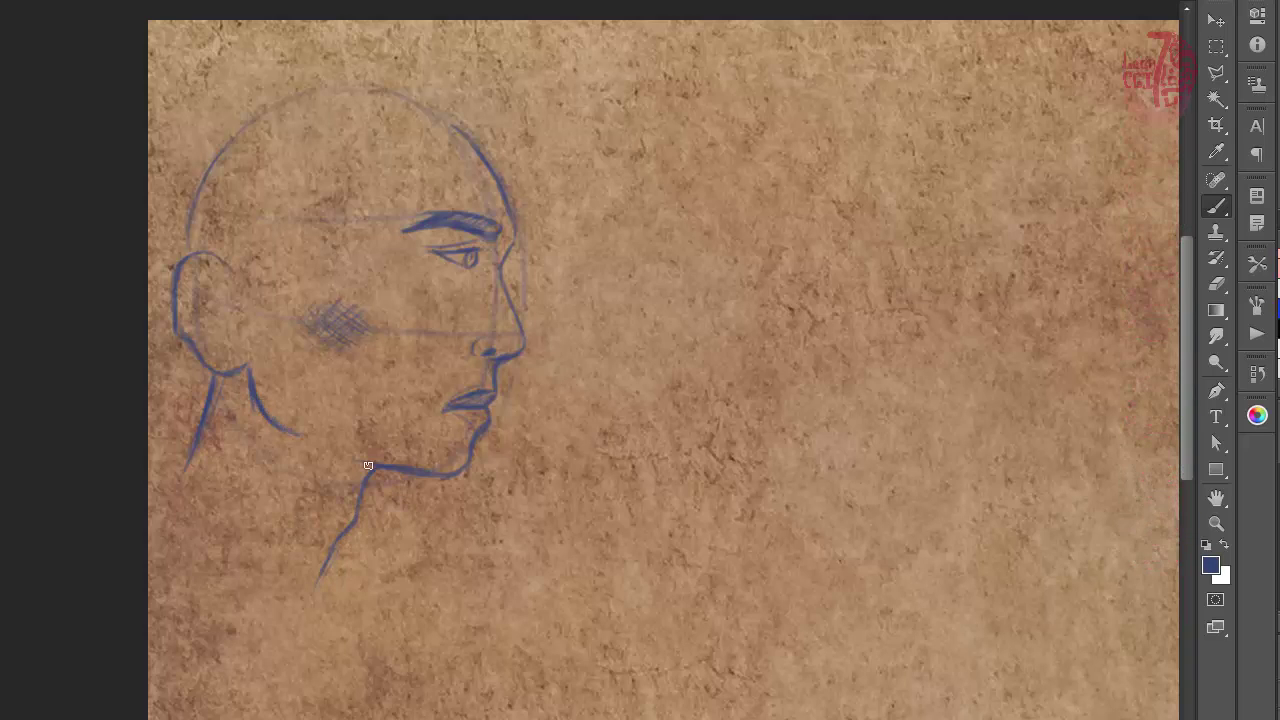
# - Crosshatch the shadow under the profile head's jaw along the upper neck, and add the ear's inner details
pyautogui.moveTo(372, 468); pyautogui.dragTo(358, 462)
pyautogui.moveTo(301, 477)
pyautogui.mouseDown()
pyautogui.moveTo(324, 532)
pyautogui.moveTo(307, 444)
pyautogui.moveTo(351, 535)
pyautogui.moveTo(357, 486)
pyautogui.mouseUp()
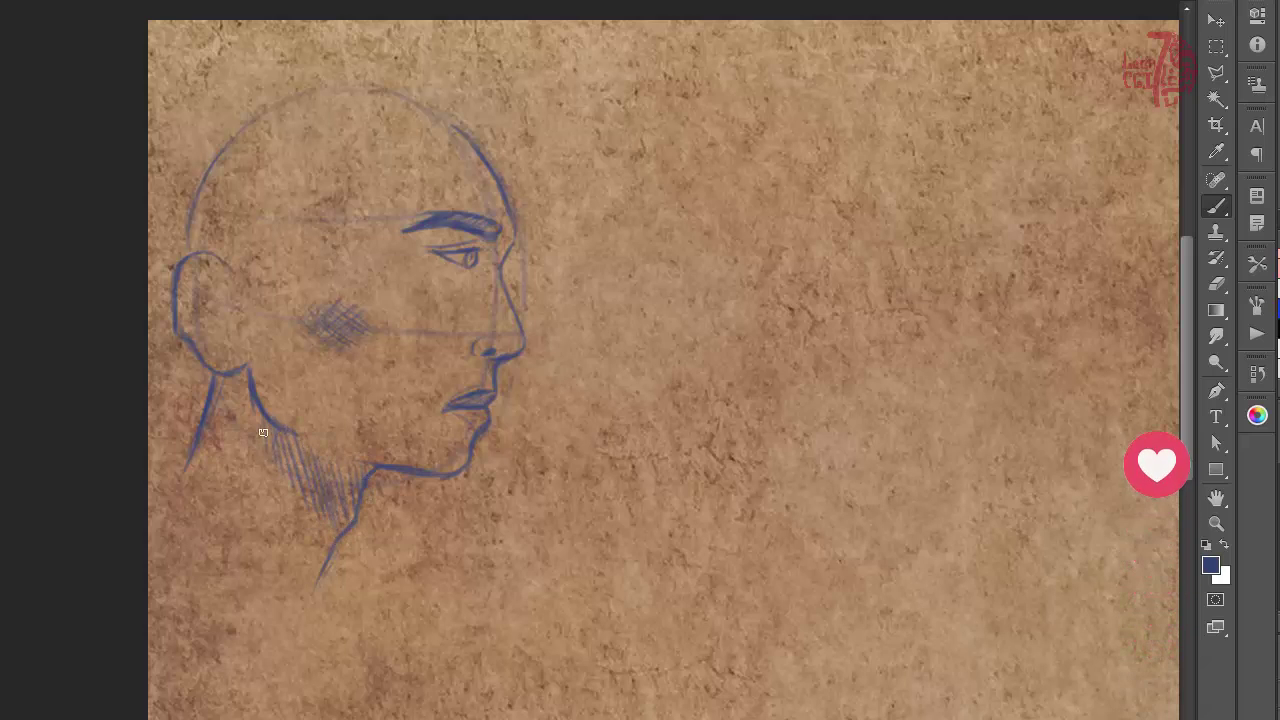
pyautogui.moveTo(265, 432); pyautogui.dragTo(346, 465)
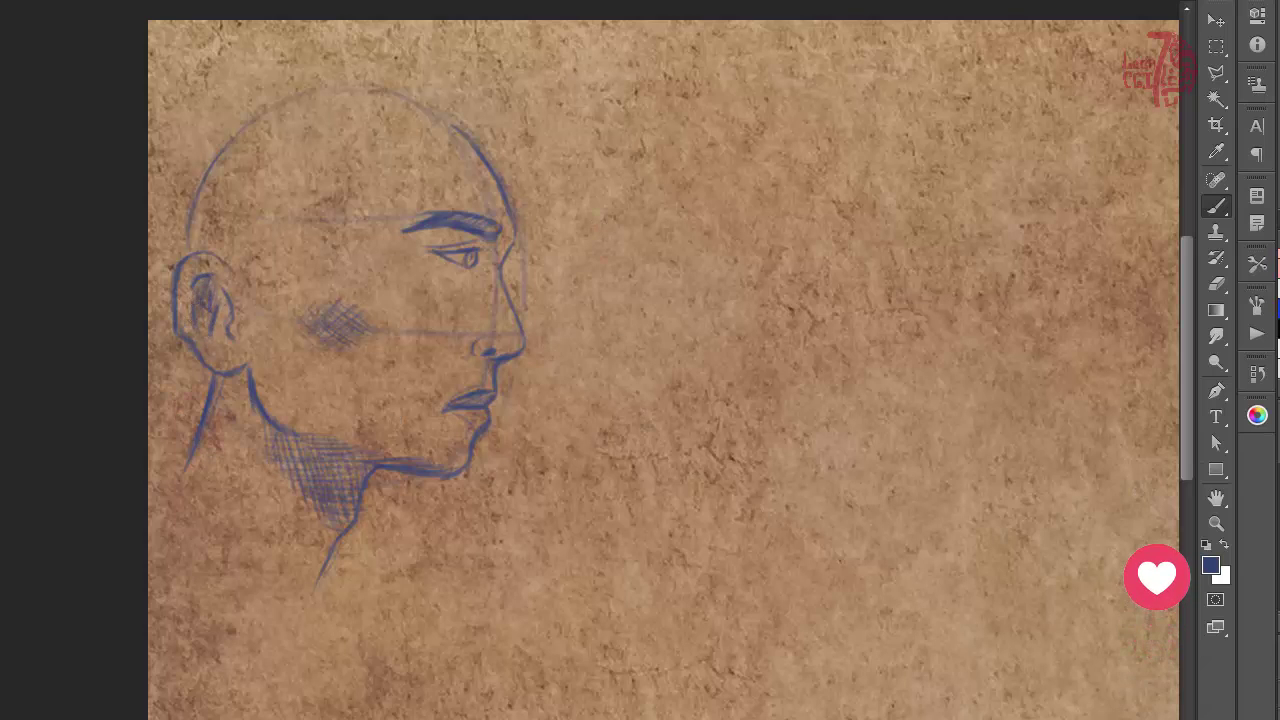
# - Shade the profile's nose and the area under the eye with light red strokes
pyautogui.click(1279, 300)
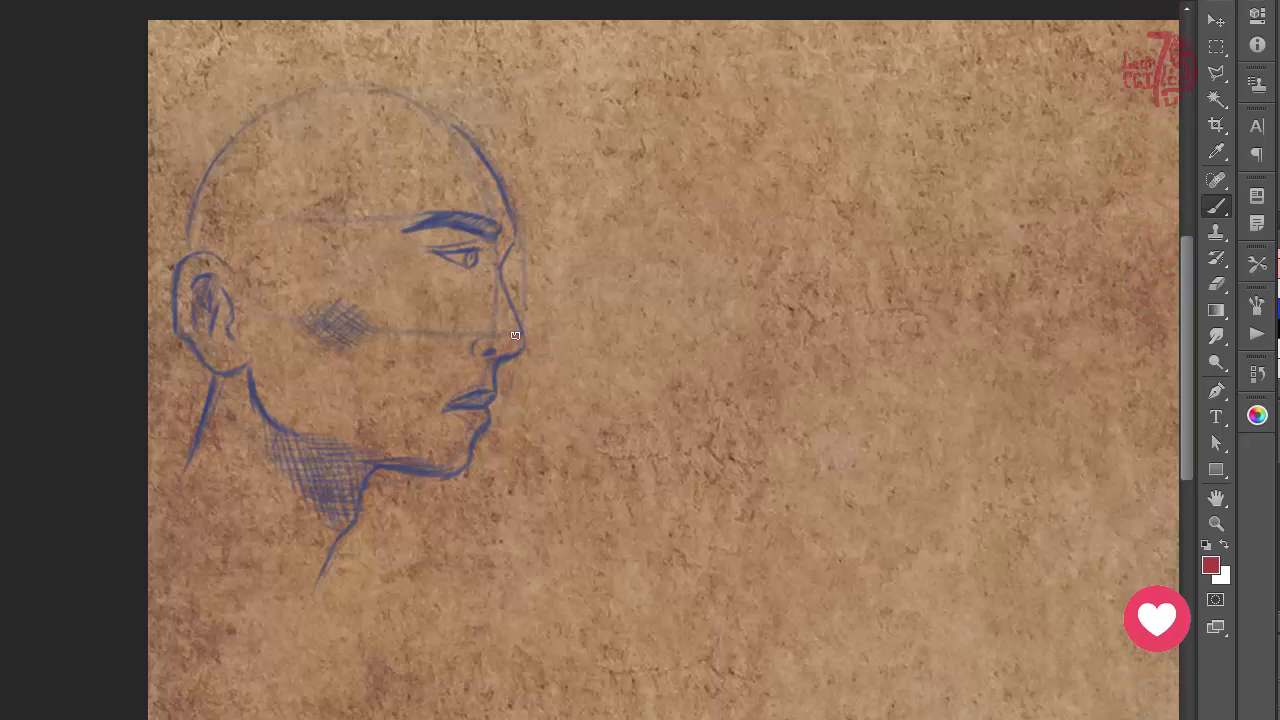
pyautogui.moveTo(511, 320)
pyautogui.mouseDown()
pyautogui.moveTo(490, 347)
pyautogui.moveTo(503, 318)
pyautogui.moveTo(466, 335)
pyautogui.mouseUp()
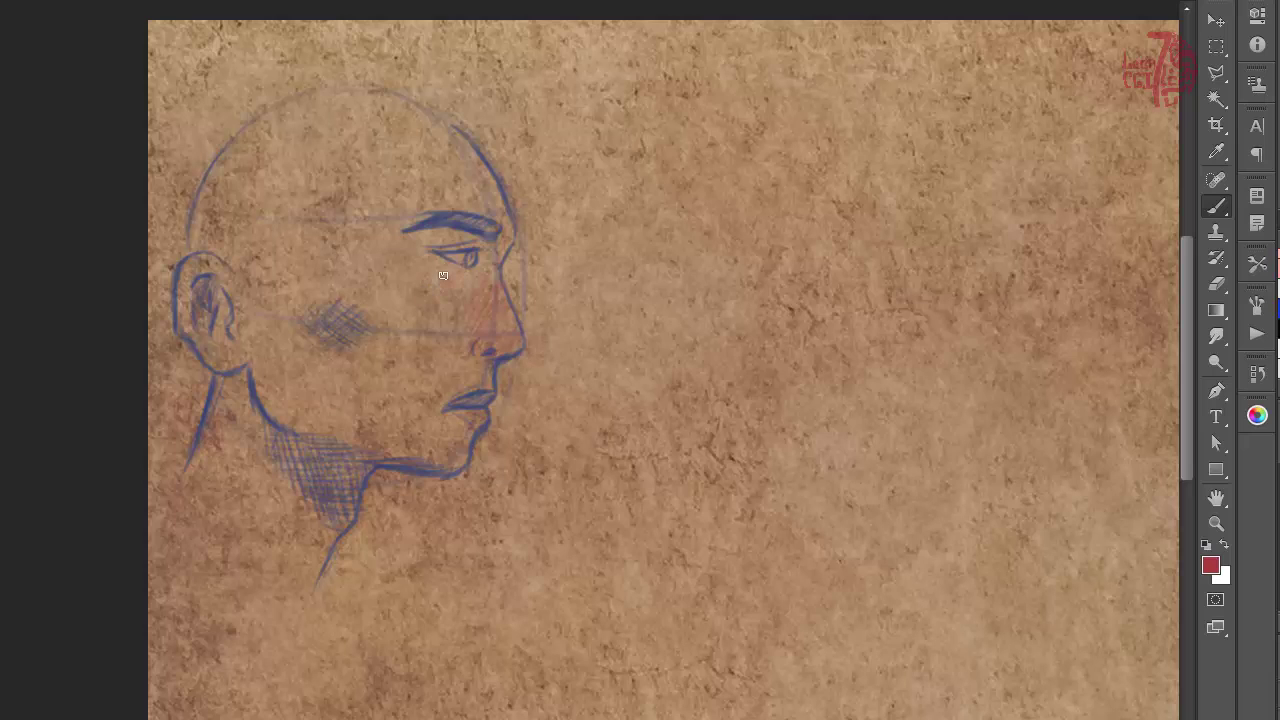
pyautogui.moveTo(431, 274); pyautogui.dragTo(446, 300)
# - Sketch a faint blue rounded head beside the profile, with a vertical centre line and horizontal brow and nose guidelines
pyautogui.moveTo(818, 370)
pyautogui.mouseDown()
pyautogui.moveTo(724, 399)
pyautogui.moveTo(603, 329)
pyautogui.mouseUp()
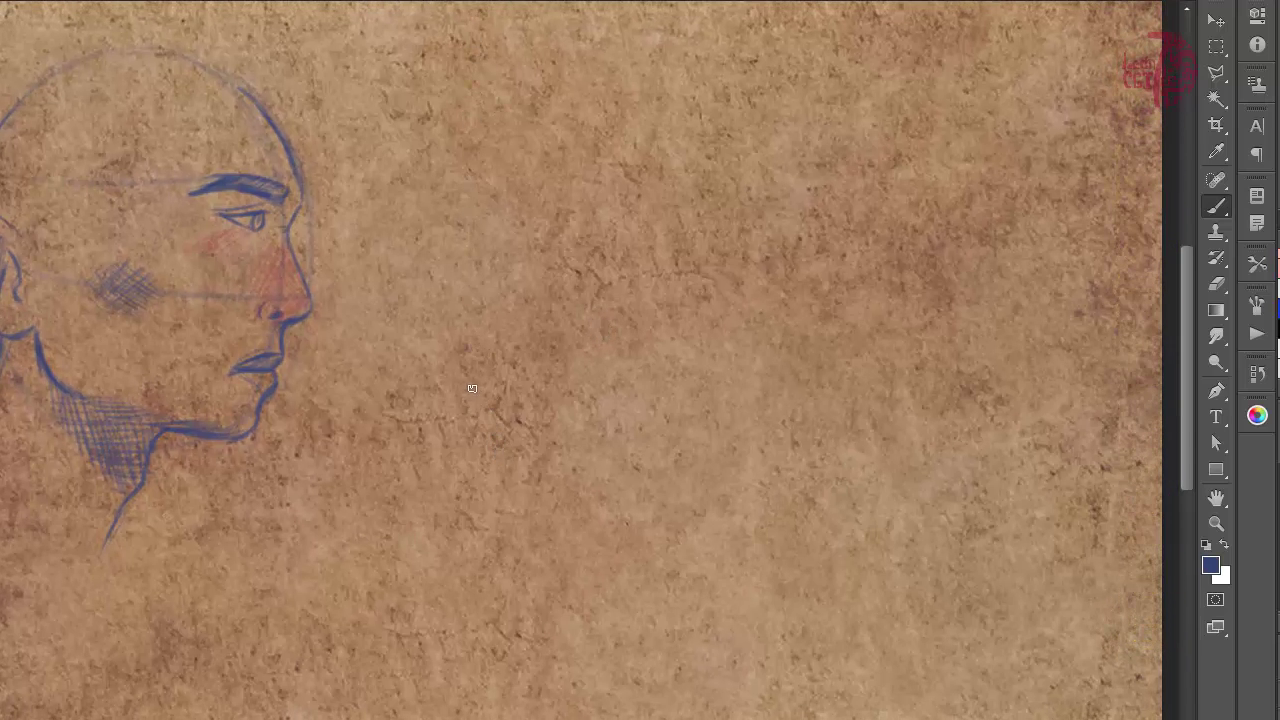
pyautogui.moveTo(516, 418); pyautogui.dragTo(540, 418)
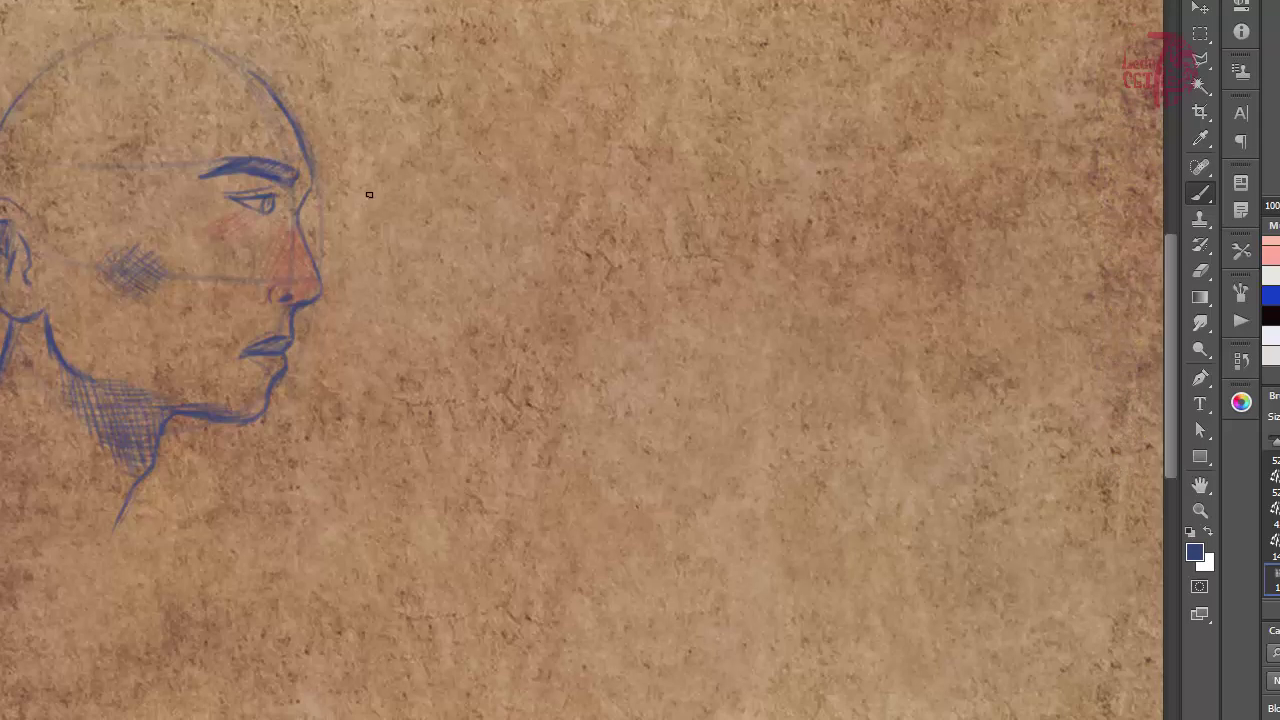
pyautogui.moveTo(1170, 276); pyautogui.dragTo(1029, 323)
pyautogui.rightClick(370, 297)
pyautogui.click(464, 232)
pyautogui.click(367, 322)
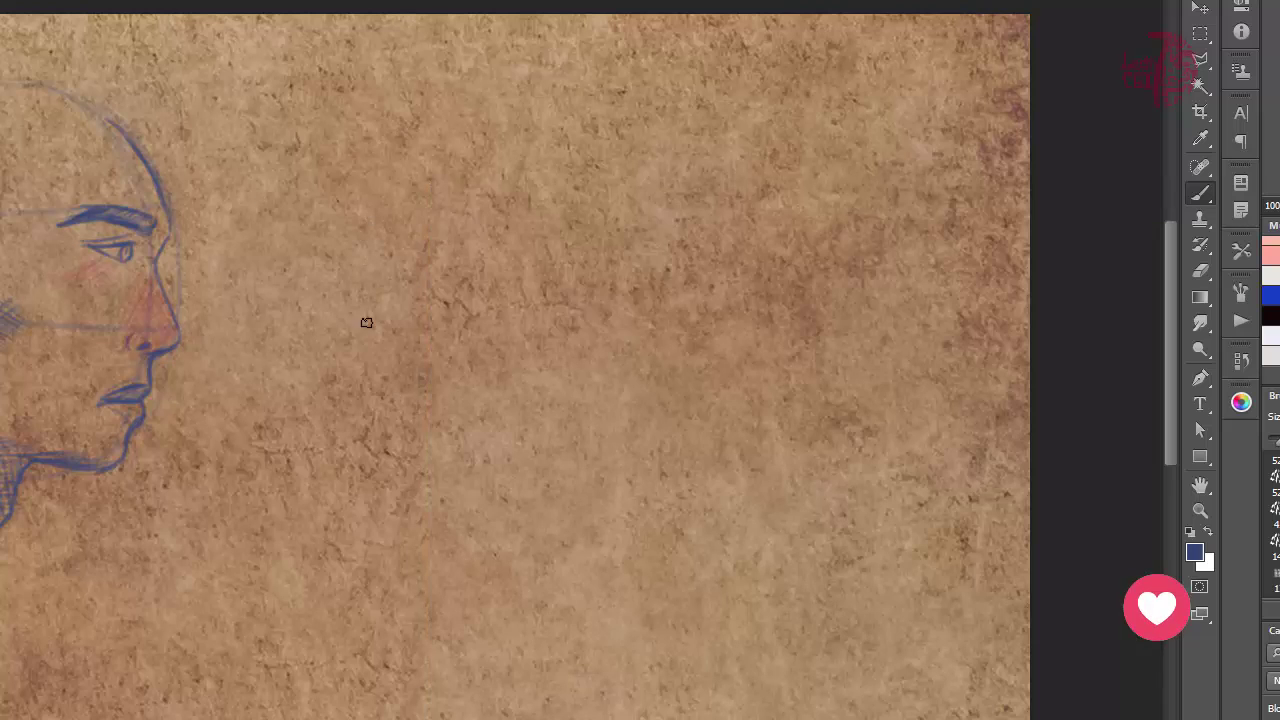
pyautogui.moveTo(450, 100)
pyautogui.mouseDown()
pyautogui.moveTo(351, 187)
pyautogui.moveTo(430, 299)
pyautogui.mouseUp()
pyautogui.moveTo(420, 97)
pyautogui.mouseDown()
pyautogui.moveTo(533, 205)
pyautogui.moveTo(449, 300)
pyautogui.mouseUp()
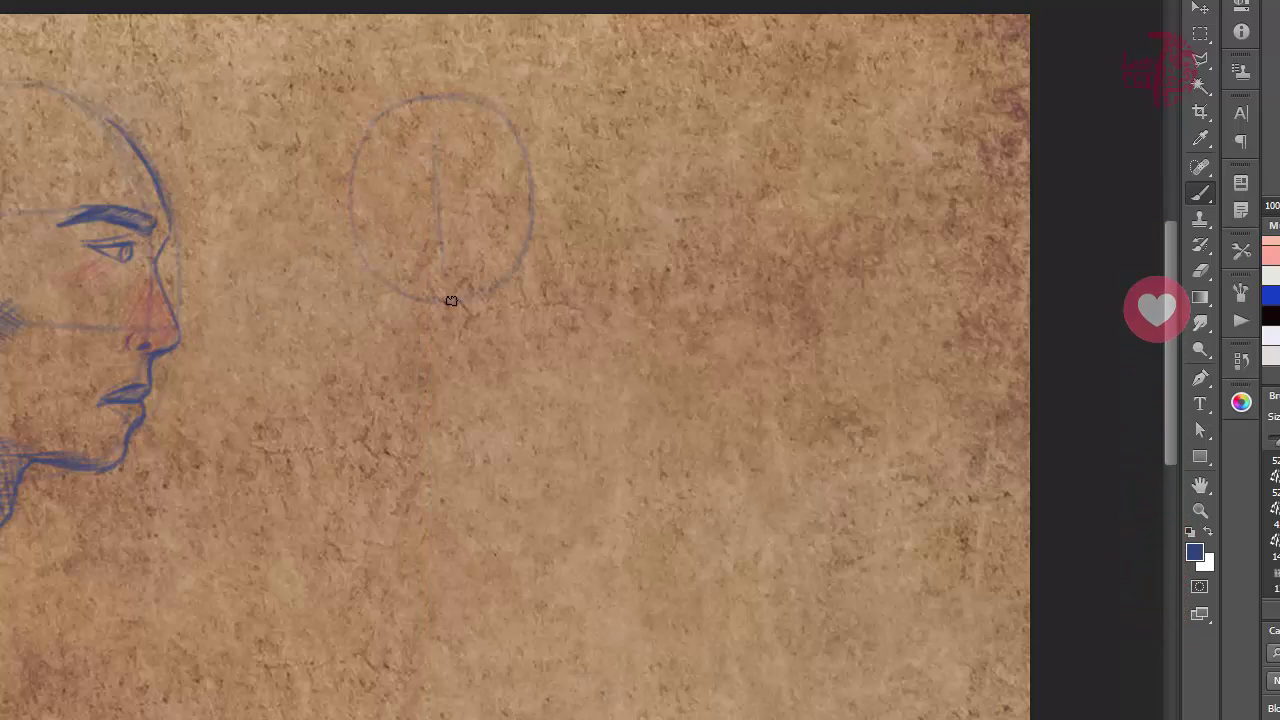
pyautogui.moveTo(436, 130); pyautogui.dragTo(443, 272)
pyautogui.moveTo(388, 232); pyautogui.dragTo(528, 228)
pyautogui.moveTo(372, 168); pyautogui.dragTo(525, 161)
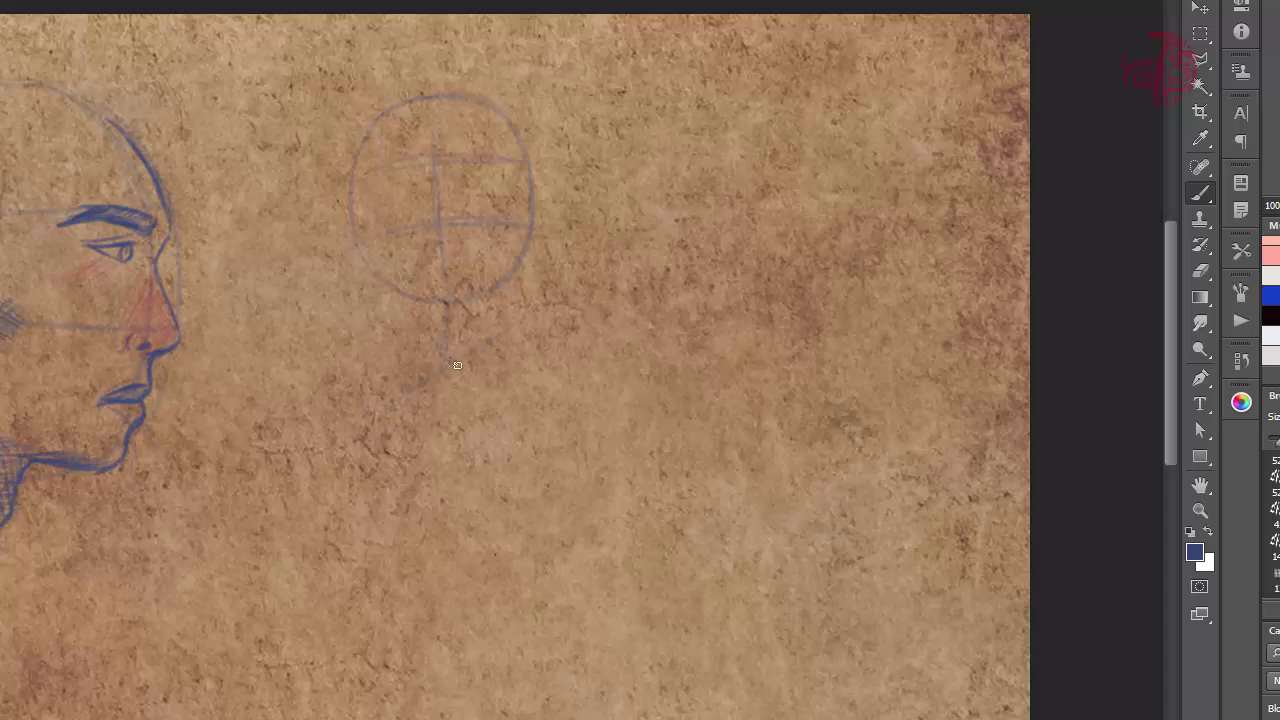
# - Sketch the second figure's faint gesture below the head: tilted shoulder line, torso, raised arm and hand
pyautogui.moveTo(525, 330); pyautogui.dragTo(360, 445)
pyautogui.moveTo(405, 558)
pyautogui.mouseDown()
pyautogui.moveTo(520, 543)
pyautogui.moveTo(580, 445)
pyautogui.mouseUp()
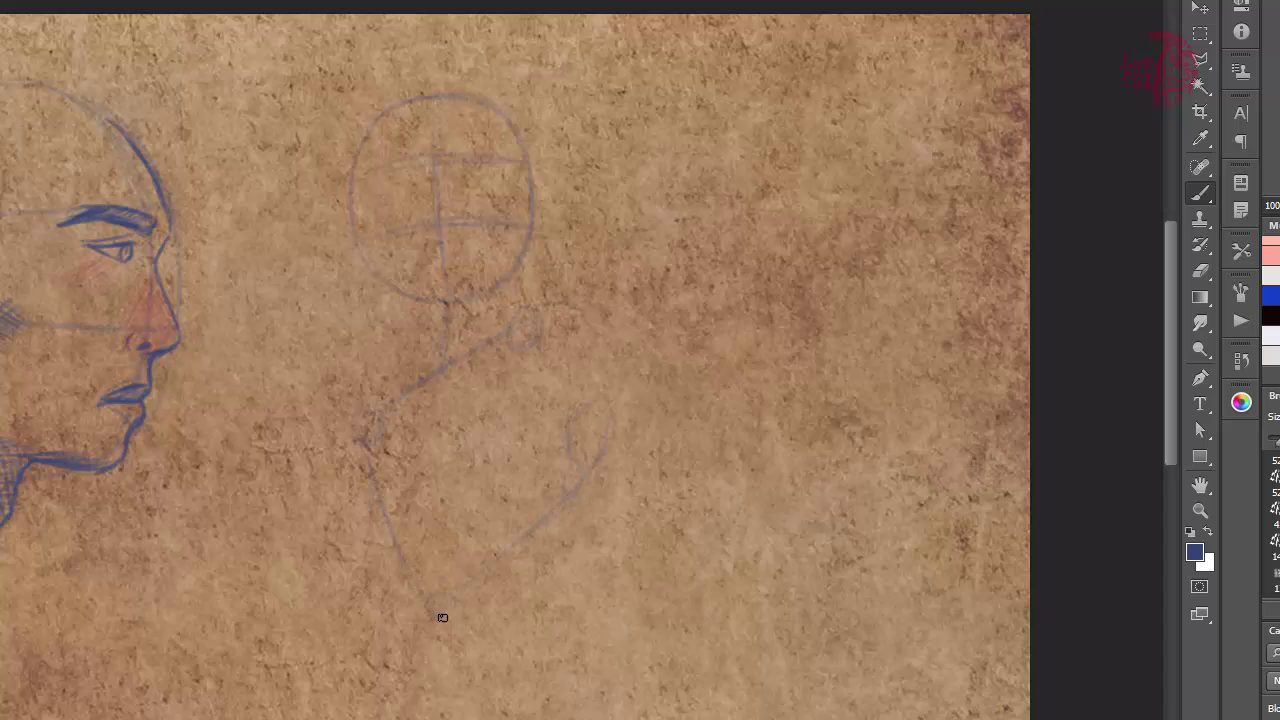
pyautogui.moveTo(442, 617)
pyautogui.mouseDown()
pyautogui.moveTo(575, 405)
pyautogui.moveTo(640, 363)
pyautogui.moveTo(673, 384)
pyautogui.moveTo(700, 370)
pyautogui.moveTo(694, 426)
pyautogui.mouseUp()
# - Draw the second figure's nose, mouth, eyebrows and half-closed eyes with darker brush lines
pyautogui.rightClick(333, 63)
pyautogui.doubleClick(440, 200)
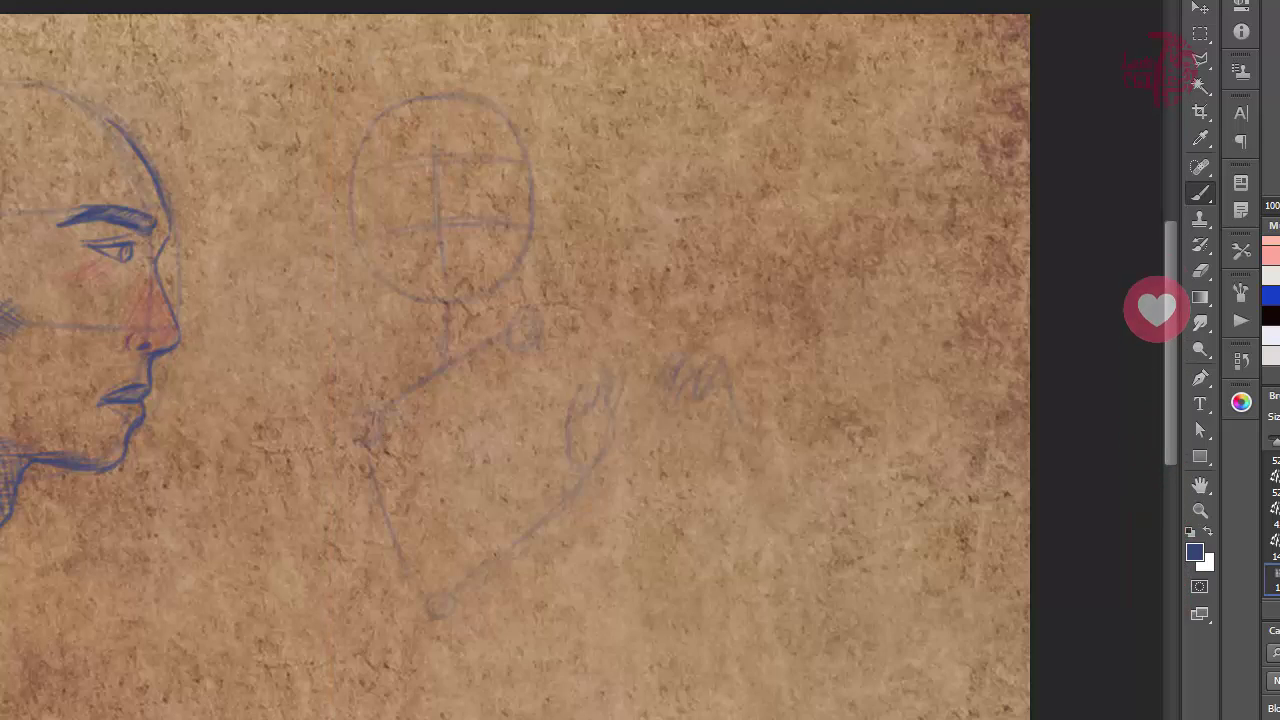
pyautogui.scroll(2, 443, 202)
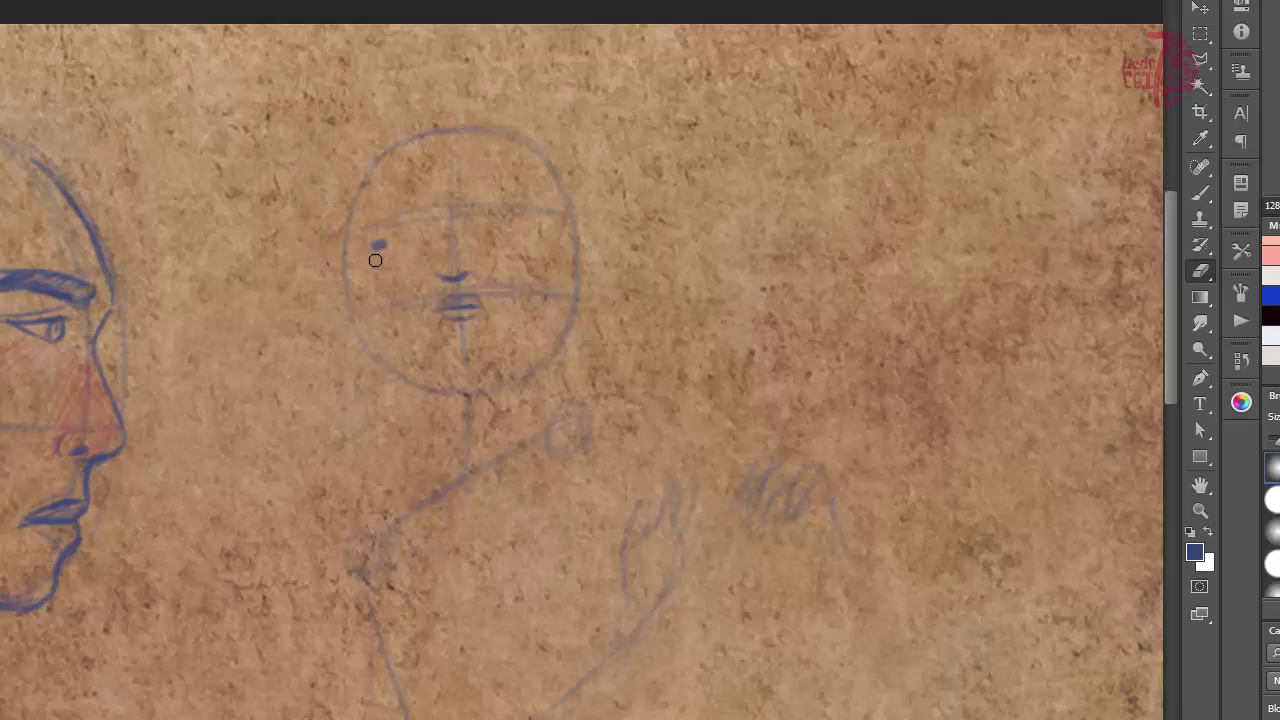
pyautogui.moveTo(371, 240); pyautogui.dragTo(562, 222)
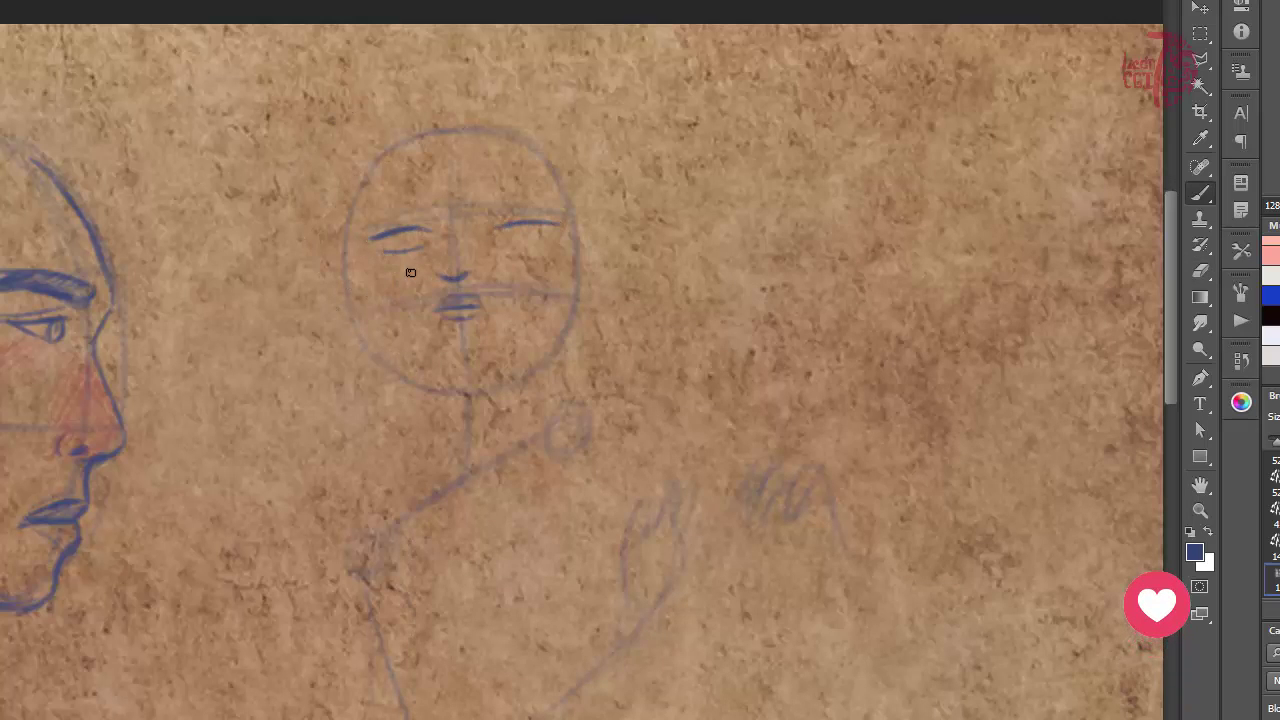
pyautogui.moveTo(380, 246); pyautogui.dragTo(418, 256)
pyautogui.moveTo(500, 238)
pyautogui.mouseDown()
pyautogui.moveTo(543, 241)
pyautogui.moveTo(538, 338)
pyautogui.moveTo(430, 361)
pyautogui.moveTo(466, 375)
pyautogui.moveTo(353, 278)
pyautogui.moveTo(367, 322)
pyautogui.mouseUp()
# - Draw the woman's ears, parted fringe, jaw outline and the first neck lines
pyautogui.moveTo(345, 259); pyautogui.dragTo(355, 313)
pyautogui.moveTo(578, 246); pyautogui.dragTo(577, 297)
pyautogui.moveTo(464, 152)
pyautogui.mouseDown()
pyautogui.moveTo(460, 204)
pyautogui.moveTo(428, 189)
pyautogui.moveTo(363, 222)
pyautogui.moveTo(476, 158)
pyautogui.moveTo(523, 393)
pyautogui.moveTo(370, 342)
pyautogui.moveTo(574, 376)
pyautogui.moveTo(416, 369)
pyautogui.mouseUp()
pyautogui.moveTo(530, 358); pyautogui.dragTo(497, 490)
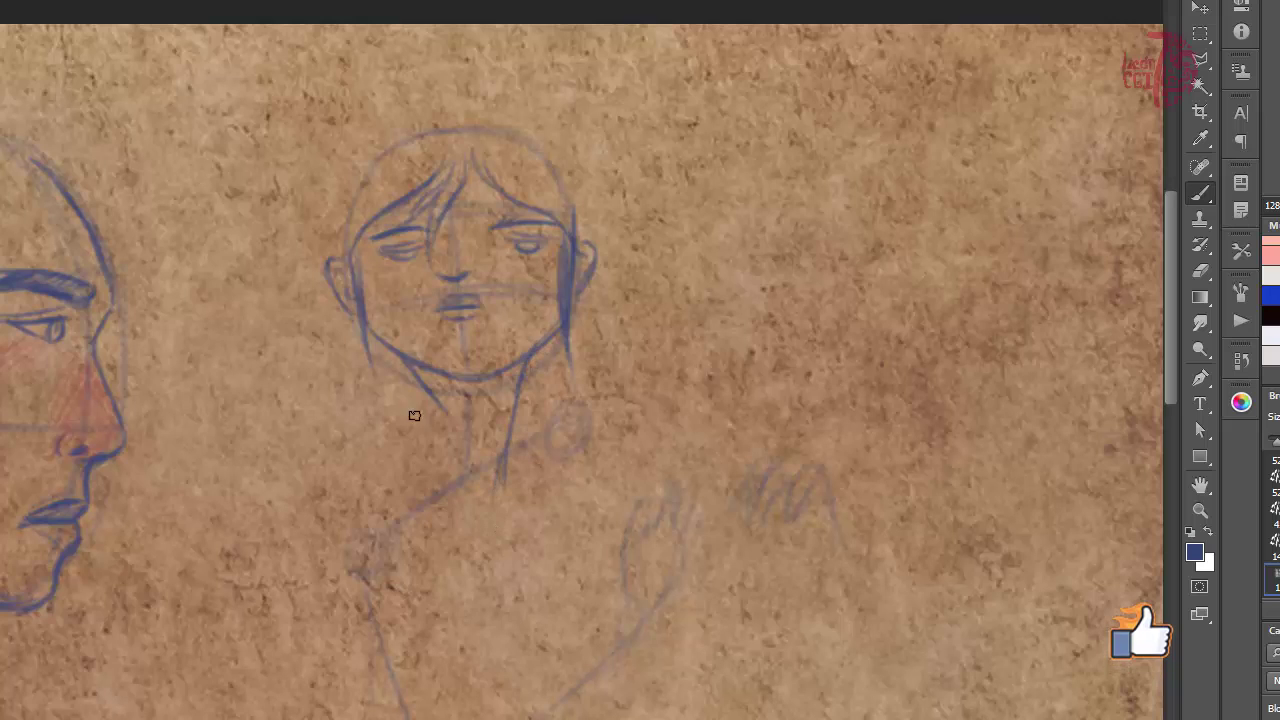
# - Outline the woman's neck and shoulders, and draw the curved off-shoulder neckline of her top
pyautogui.moveTo(418, 385)
pyautogui.mouseDown()
pyautogui.moveTo(390, 496)
pyautogui.moveTo(335, 600)
pyautogui.mouseUp()
pyautogui.moveTo(516, 427); pyautogui.dragTo(596, 425)
pyautogui.moveTo(327, 582); pyautogui.dragTo(362, 606)
pyautogui.moveTo(322, 612)
pyautogui.mouseDown()
pyautogui.moveTo(382, 622)
pyautogui.moveTo(438, 667)
pyautogui.mouseUp()
pyautogui.moveTo(527, 560); pyautogui.dragTo(566, 658)
pyautogui.moveTo(449, 679)
pyautogui.mouseDown()
pyautogui.moveTo(592, 636)
pyautogui.moveTo(542, 691)
pyautogui.mouseUp()
# - Draw the woman's torso sides and raised arm, and add her collarbone lines
pyautogui.moveTo(325, 598)
pyautogui.mouseDown()
pyautogui.moveTo(320, 612)
pyautogui.moveTo(430, 719)
pyautogui.mouseUp()
pyautogui.moveTo(532, 718)
pyautogui.mouseDown()
pyautogui.moveTo(598, 657)
pyautogui.moveTo(622, 551)
pyautogui.moveTo(660, 496)
pyautogui.mouseUp()
pyautogui.moveTo(668, 481)
pyautogui.mouseDown()
pyautogui.moveTo(653, 542)
pyautogui.moveTo(680, 544)
pyautogui.mouseUp()
pyautogui.moveTo(684, 543); pyautogui.dragTo(645, 616)
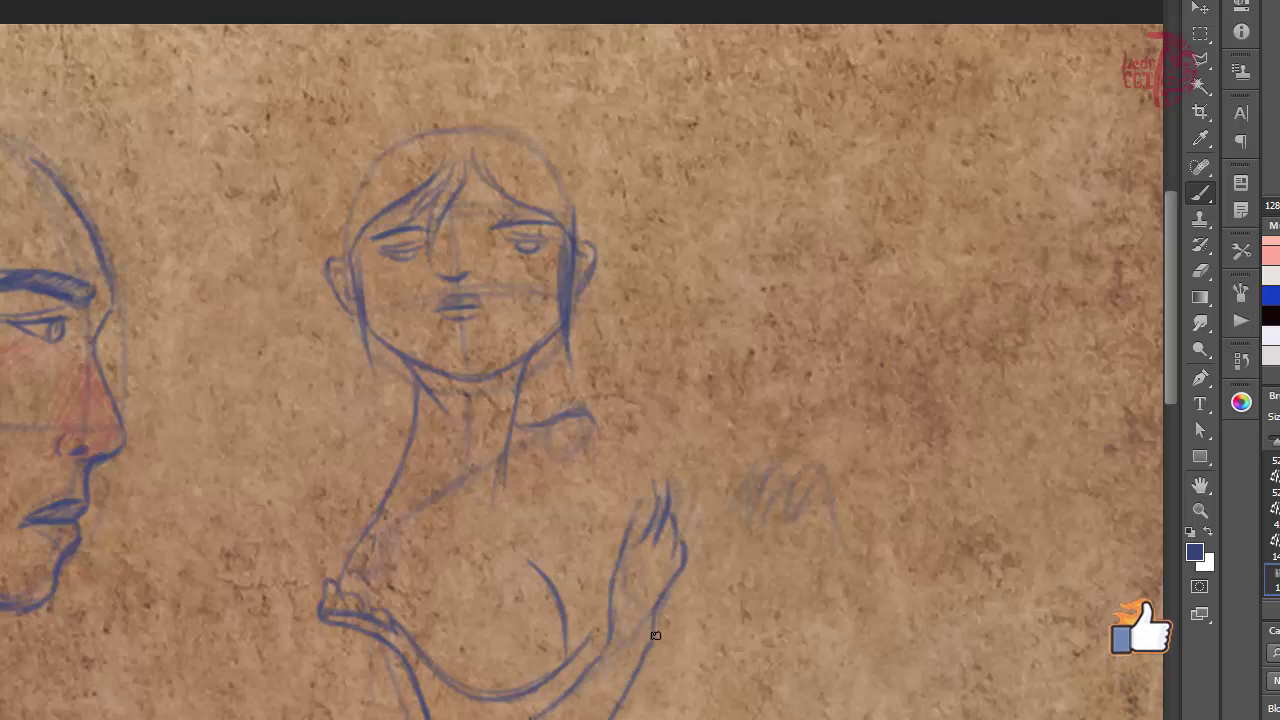
pyautogui.moveTo(482, 511); pyautogui.dragTo(414, 529)
pyautogui.moveTo(594, 430); pyautogui.dragTo(532, 478)
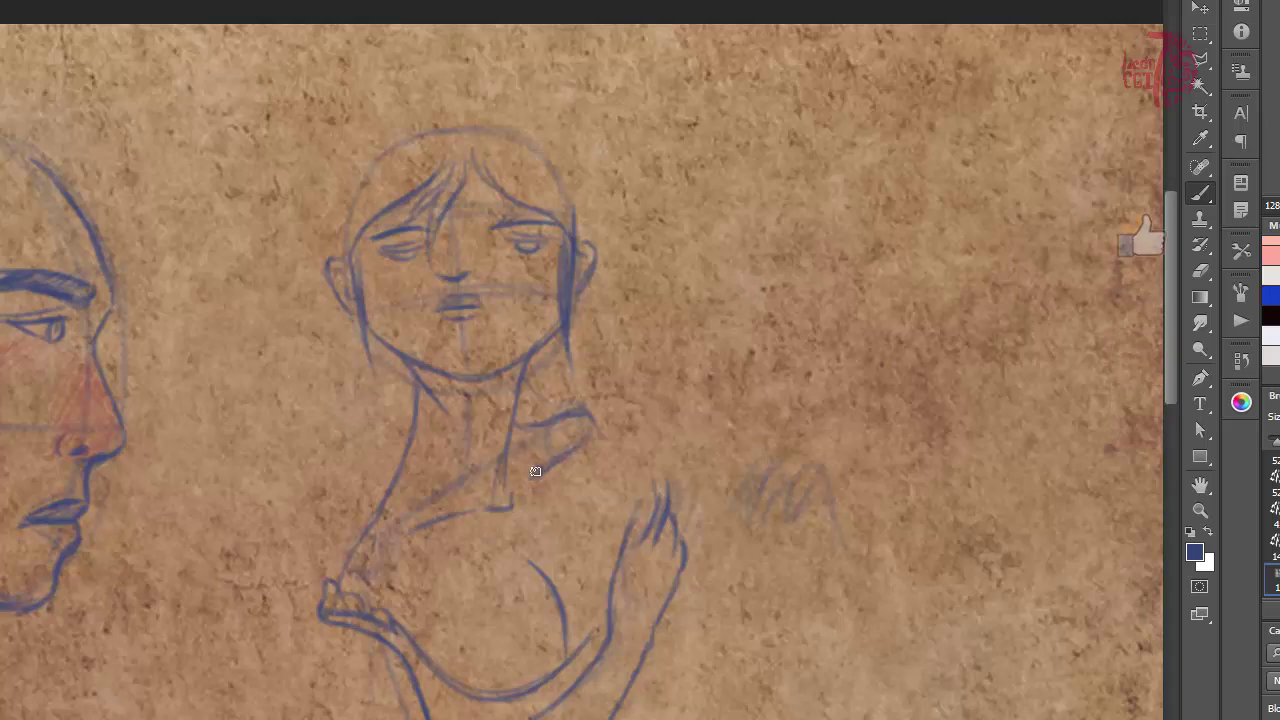
# - Draw the gathered ponytail falling over the woman's shoulder, with a strand pulled toward her hand
pyautogui.moveTo(526, 370); pyautogui.dragTo(576, 408)
pyautogui.moveTo(574, 320); pyautogui.dragTo(584, 398)
pyautogui.moveTo(586, 312); pyautogui.dragTo(602, 392)
pyautogui.moveTo(546, 346)
pyautogui.mouseDown()
pyautogui.moveTo(580, 398)
pyautogui.moveTo(660, 462)
pyautogui.moveTo(696, 545)
pyautogui.mouseUp()
pyautogui.moveTo(660, 452); pyautogui.dragTo(740, 472)
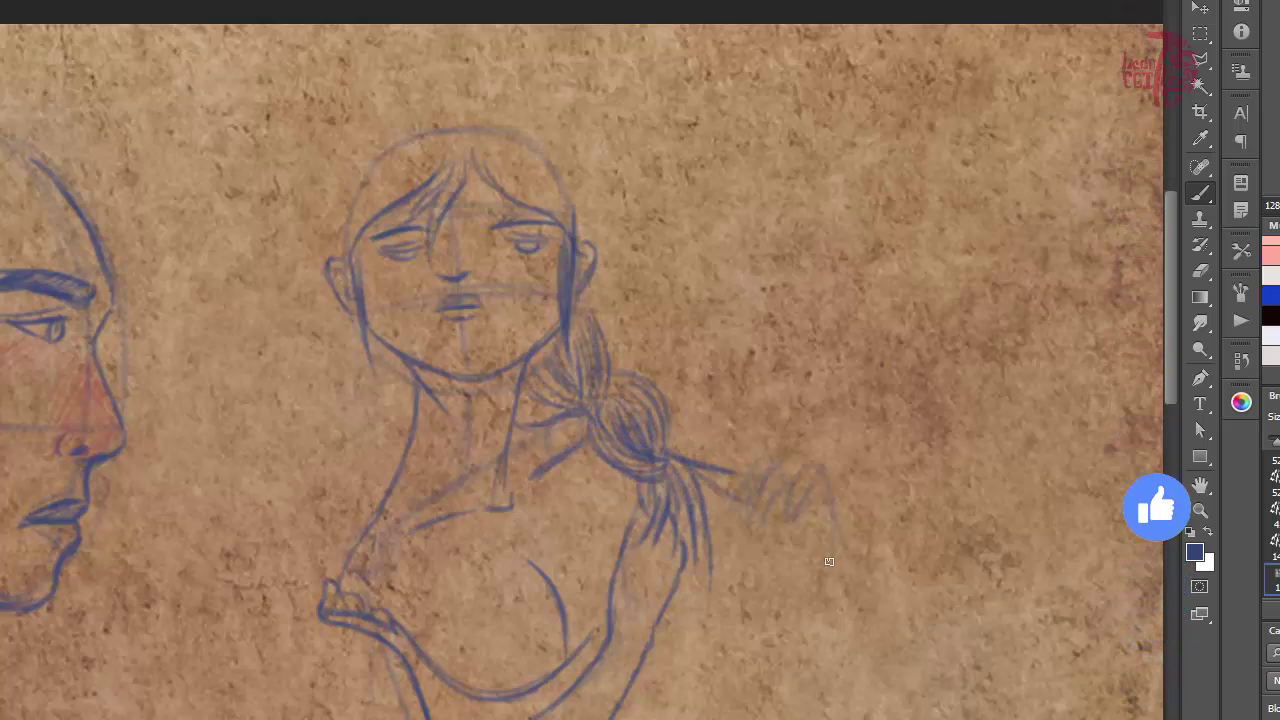
# - Draw the fingers gripping the hair strand and the loose hair ends hanging below the hand
pyautogui.moveTo(814, 512); pyautogui.dragTo(828, 608)
pyautogui.moveTo(824, 518); pyautogui.dragTo(852, 630)
pyautogui.moveTo(768, 464); pyautogui.dragTo(738, 502)
pyautogui.moveTo(788, 462)
pyautogui.mouseDown()
pyautogui.moveTo(762, 522)
pyautogui.moveTo(787, 520)
pyautogui.mouseUp()
pyautogui.moveTo(802, 468)
pyautogui.mouseDown()
pyautogui.moveTo(832, 516)
pyautogui.moveTo(806, 648)
pyautogui.mouseUp()
pyautogui.moveTo(816, 524); pyautogui.dragTo(820, 646)
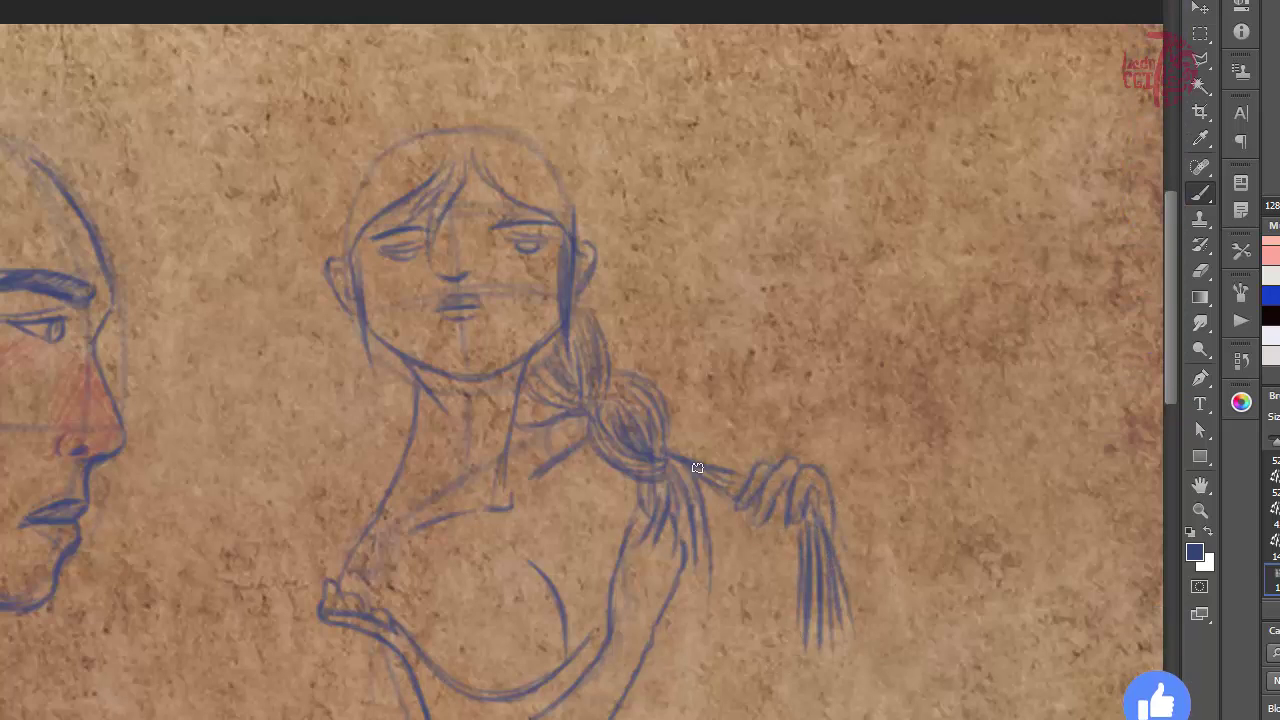
# - Outline the hair volume around the woman's head and fill it with flowing strands from the centre parting
pyautogui.moveTo(609, 580)
pyautogui.mouseDown()
pyautogui.moveTo(665, 569)
pyautogui.moveTo(648, 492)
pyautogui.mouseUp()
pyautogui.moveTo(348, 290)
pyautogui.mouseDown()
pyautogui.moveTo(335, 125)
pyautogui.moveTo(592, 186)
pyautogui.moveTo(574, 345)
pyautogui.mouseUp()
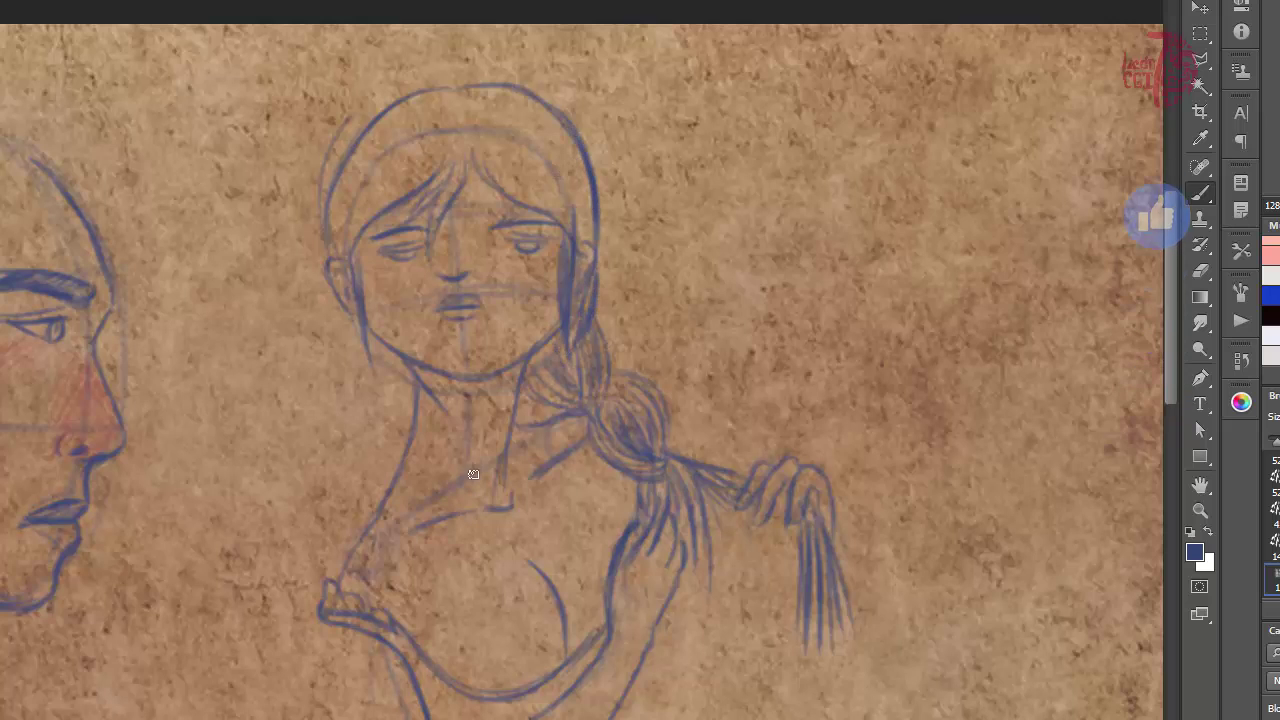
pyautogui.moveTo(442, 156); pyautogui.dragTo(343, 250)
pyautogui.moveTo(432, 98); pyautogui.dragTo(328, 236)
pyautogui.moveTo(505, 108); pyautogui.dragTo(590, 245)
pyautogui.moveTo(482, 148); pyautogui.dragTo(558, 215)
pyautogui.moveTo(522, 173); pyautogui.dragTo(461, 103)
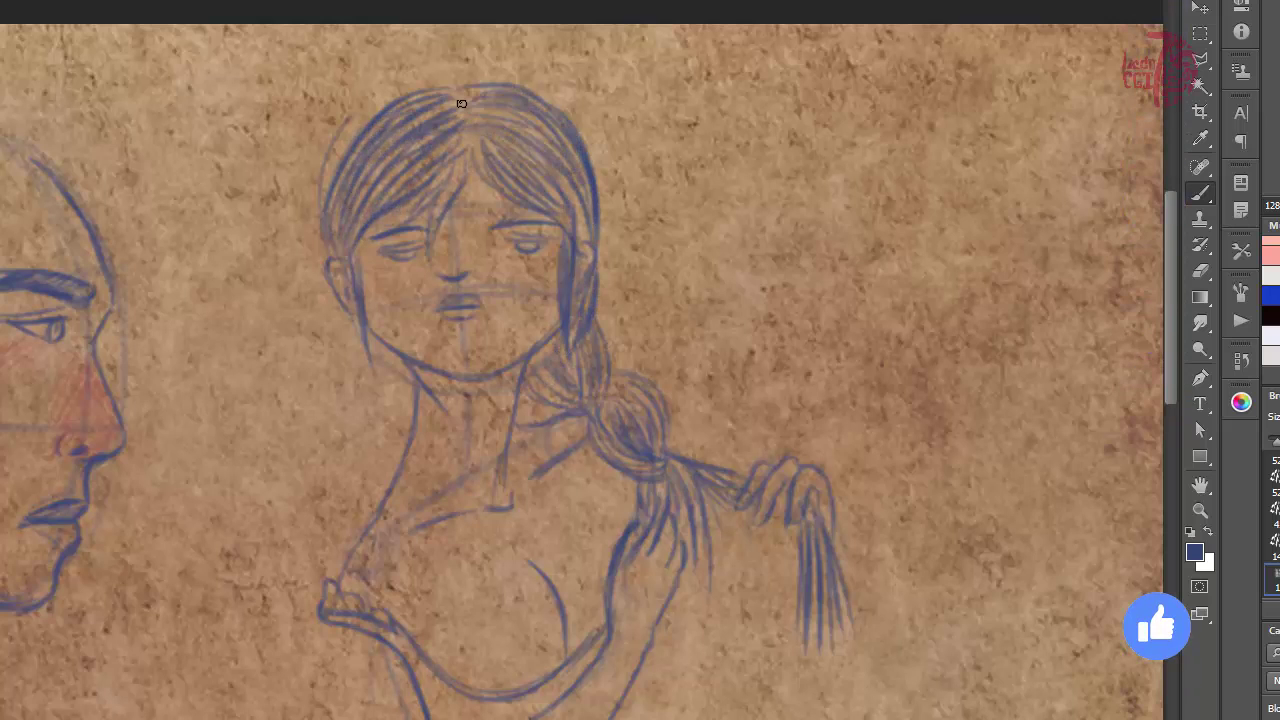
# - Shade the woman's nose and cheeks in red, and sample the blue line colour again
pyautogui.moveTo(385, 271); pyautogui.dragTo(410, 268)
pyautogui.moveTo(530, 260); pyautogui.dragTo(556, 265)
pyautogui.keyDown('alt'); pyautogui.click(621, 666); pyautogui.keyUp('alt')
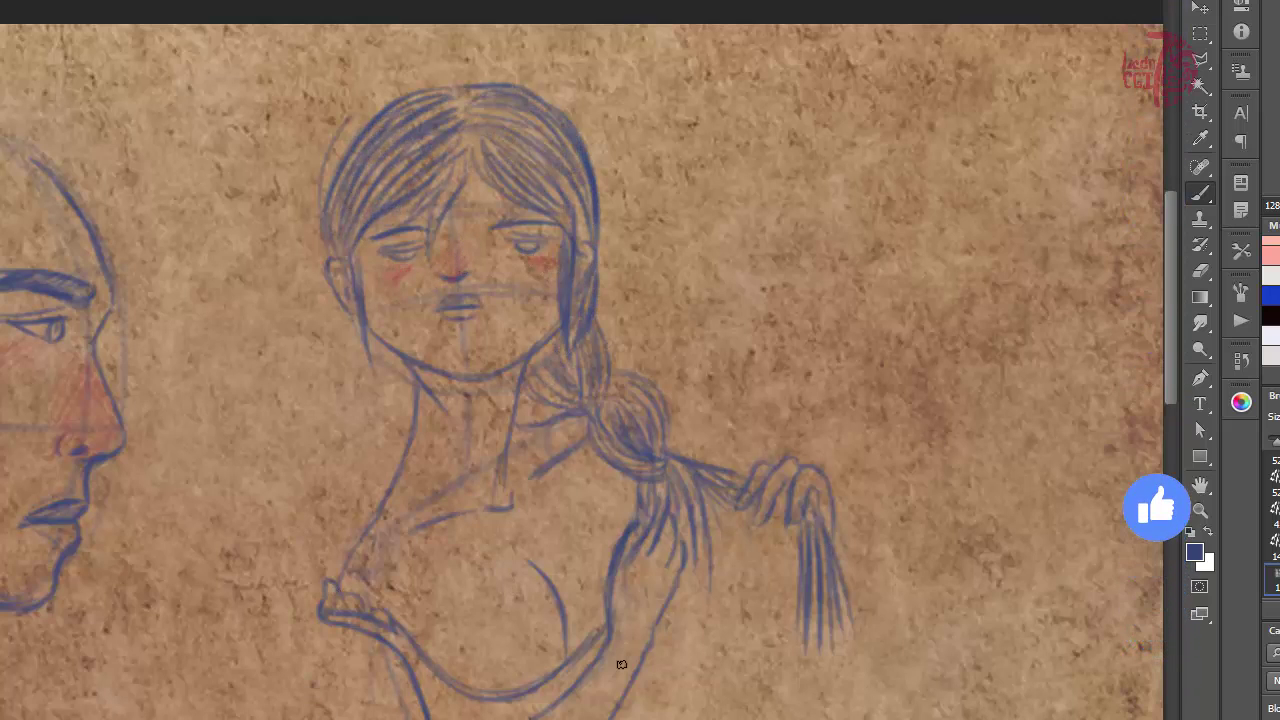
# - Outline the woman's lowered upper arm and crosshatch the front of her top below the neckline
pyautogui.moveTo(320, 622); pyautogui.dragTo(296, 719)
pyautogui.moveTo(400, 640); pyautogui.dragTo(418, 384)
pyautogui.moveTo(314, 463); pyautogui.dragTo(368, 594)
pyautogui.moveTo(654, 465); pyautogui.dragTo(411, 697)
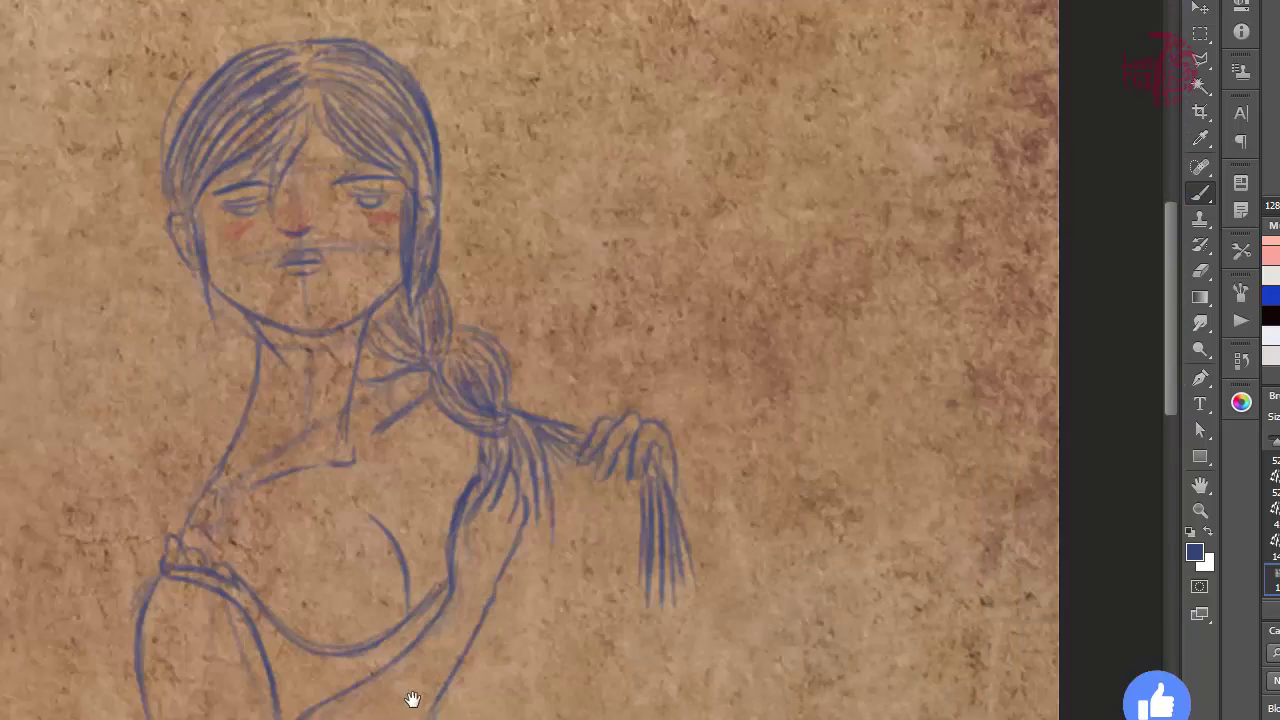
pyautogui.moveTo(198, 668); pyautogui.dragTo(270, 706)
# - Crosshatch the shadow on the woman's neck beneath her chin
pyautogui.moveTo(250, 420); pyautogui.dragTo(376, 379)
pyautogui.moveTo(325, 322); pyautogui.dragTo(385, 376)
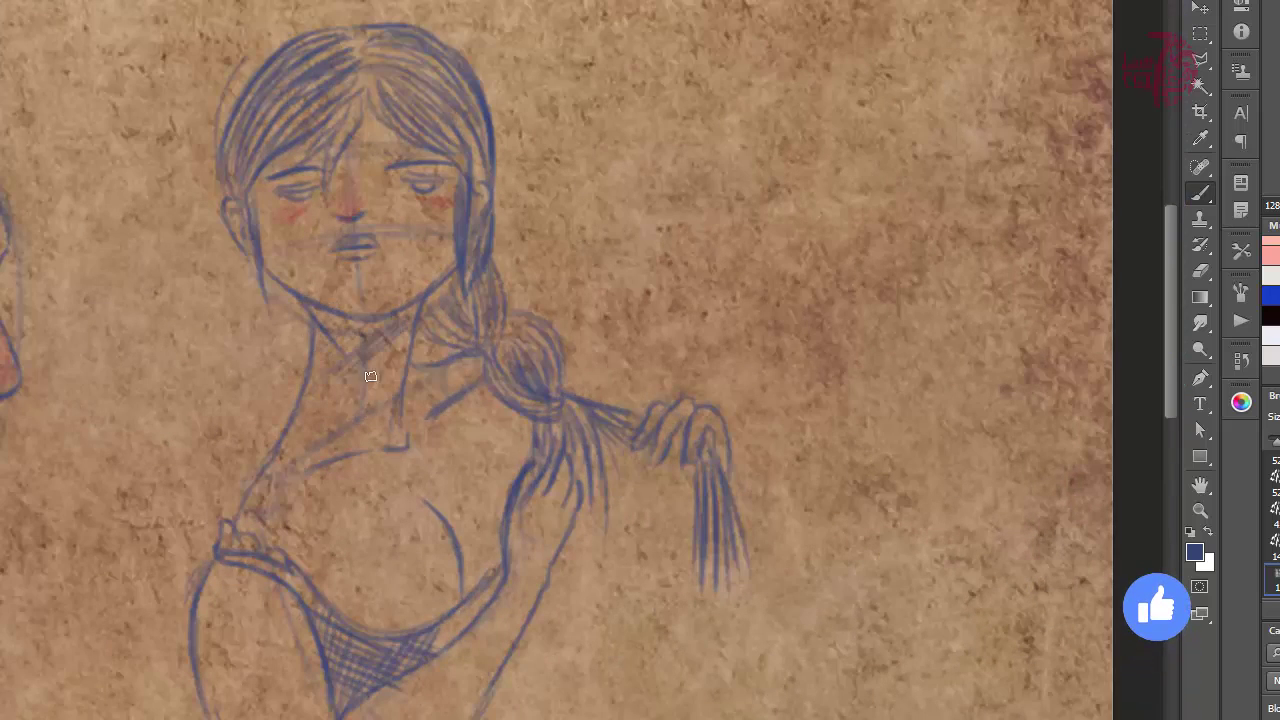
pyautogui.moveTo(368, 324); pyautogui.dragTo(316, 368)
pyautogui.moveTo(404, 310); pyautogui.dragTo(346, 350)
# - Lasso the woman's figure, move it closer to the profile head, and deselect it
pyautogui.moveTo(794, 587)
pyautogui.mouseDown()
pyautogui.moveTo(771, 611)
pyautogui.moveTo(841, 607)
pyautogui.mouseUp()
pyautogui.press('l')
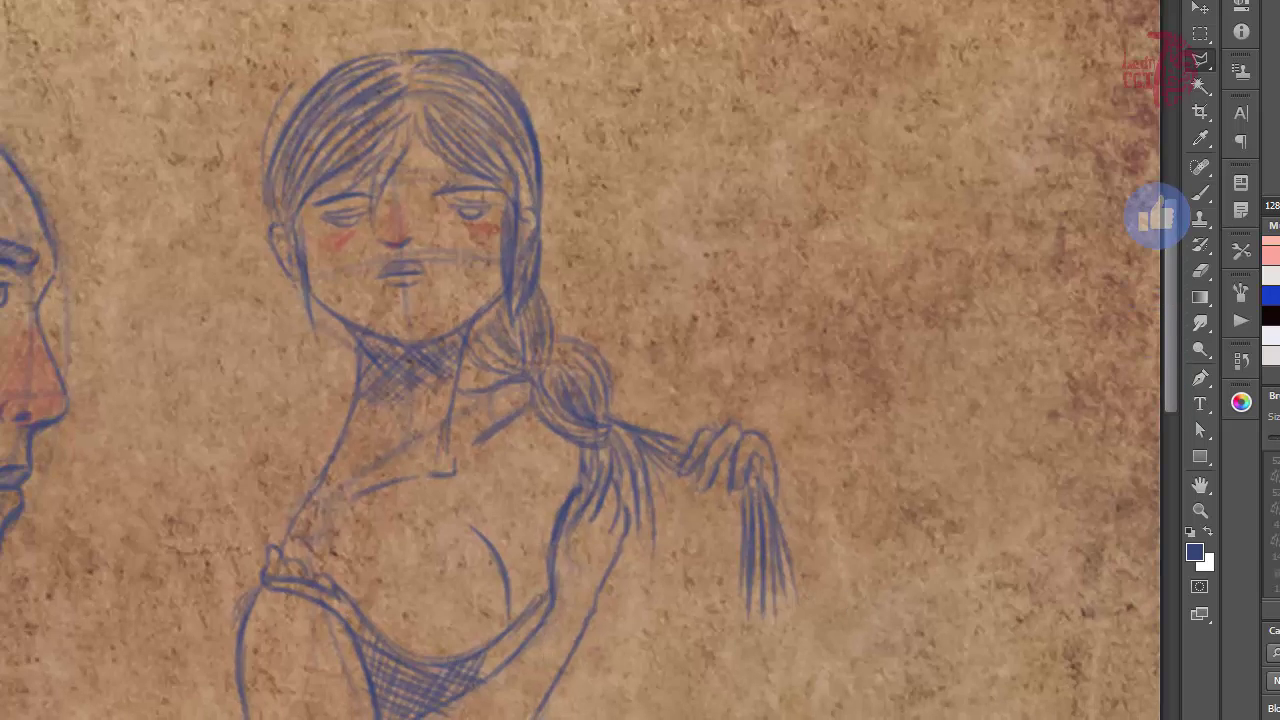
pyautogui.moveTo(211, 125); pyautogui.dragTo(184, 622)
pyautogui.press('v')
pyautogui.moveTo(522, 432); pyautogui.dragTo(362, 414)
pyautogui.hotkey('ctrl', 'd')
# - Sketch a smaller round third head with brow and nose guidelines in the empty area beside the woman
pyautogui.moveTo(671, 476); pyautogui.dragTo(653, 530)
pyautogui.press('b')
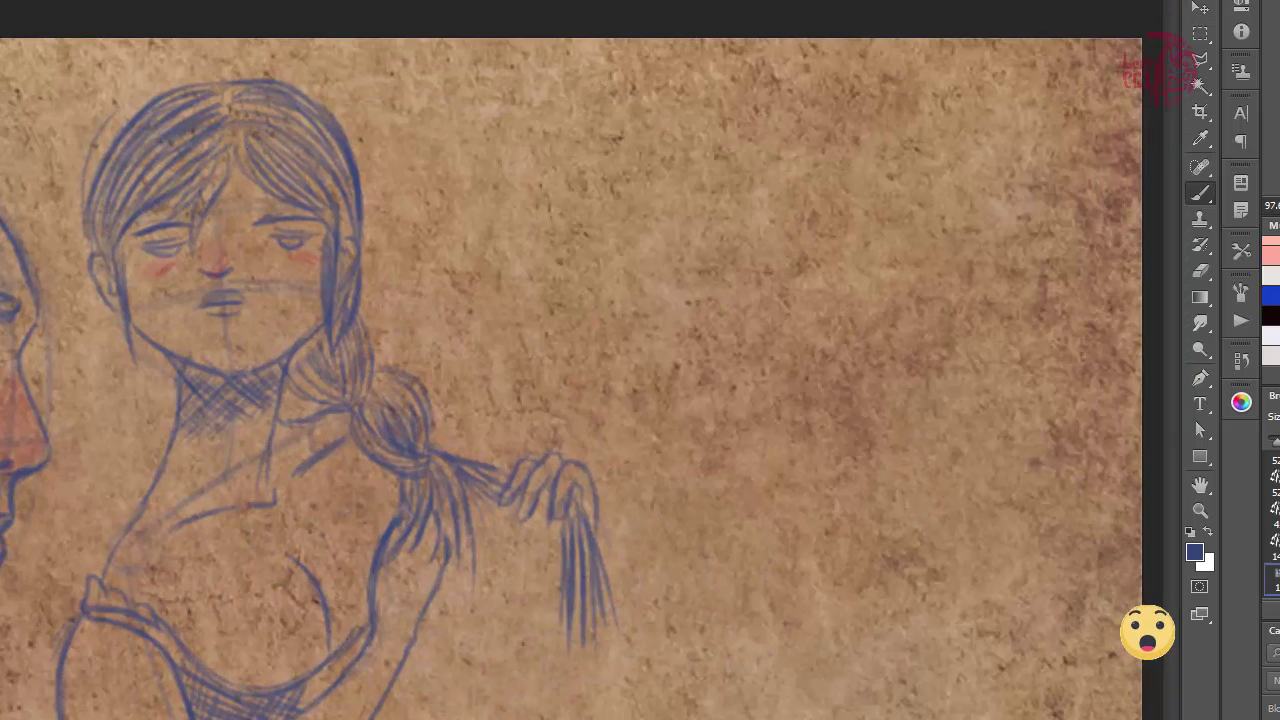
pyautogui.hscroll(1, 661, 331)
pyautogui.moveTo(745, 168)
pyautogui.mouseDown()
pyautogui.moveTo(712, 360)
pyautogui.moveTo(805, 358)
pyautogui.moveTo(843, 319)
pyautogui.moveTo(762, 302)
pyautogui.mouseUp()
pyautogui.moveTo(708, 278); pyautogui.dragTo(786, 268)
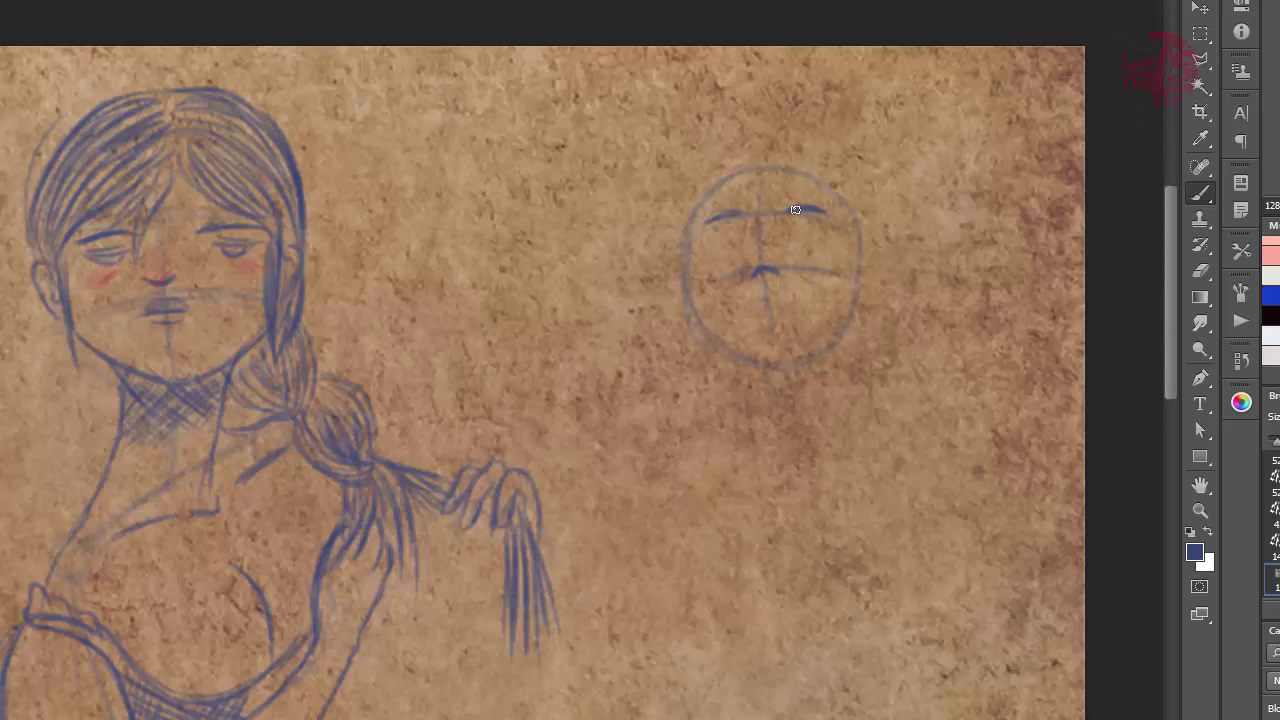
# - Draw the third head's wide-open eyes and facial features, erasing and undoing stray lines around the eyes
pyautogui.moveTo(820, 228); pyautogui.dragTo(840, 245)
pyautogui.press('e')
pyautogui.moveTo(712, 260)
pyautogui.mouseDown()
pyautogui.moveTo(737, 240)
pyautogui.moveTo(830, 232)
pyautogui.mouseUp()
pyautogui.press('b')
pyautogui.moveTo(706, 236); pyautogui.dragTo(741, 230)
pyautogui.hotkey('ctrl', 'alt', 'z')
pyautogui.hotkey('ctrl', 'alt', 'z')
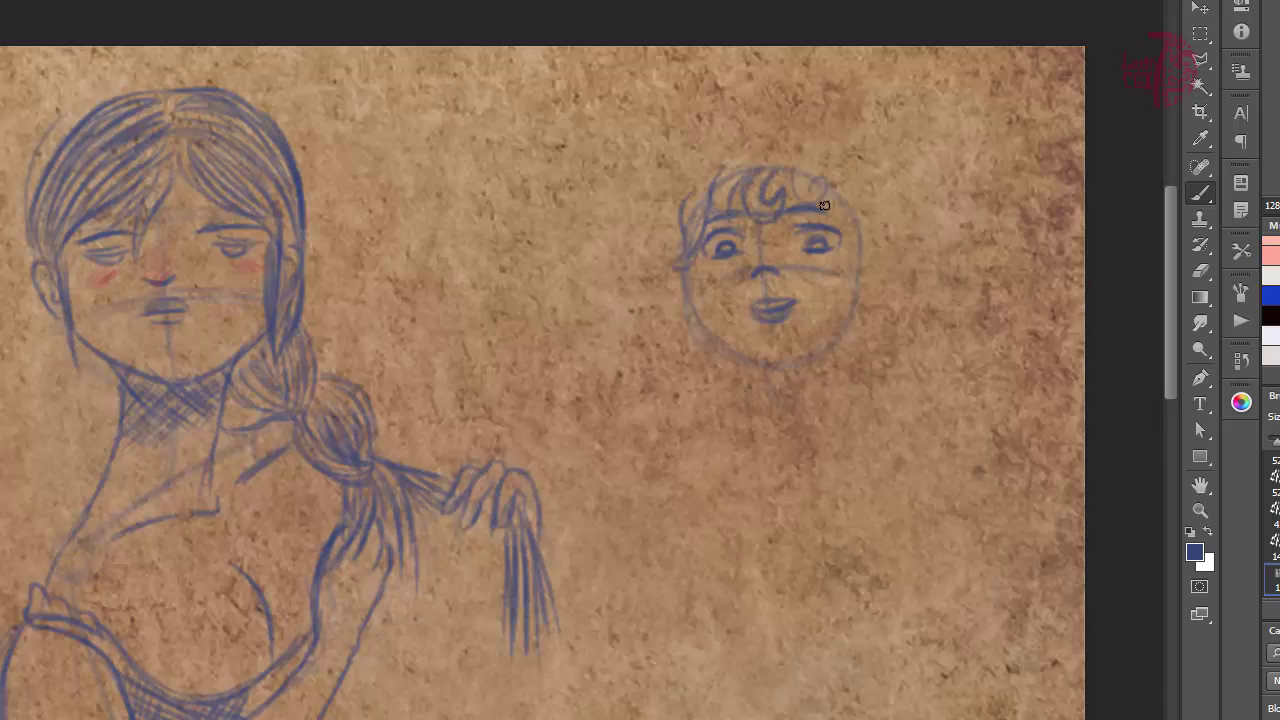
# - Draw the third head's curls and a long wavy lock beside the face, undoing the stray cheek stroke
pyautogui.moveTo(824, 205)
pyautogui.mouseDown()
pyautogui.moveTo(878, 245)
pyautogui.moveTo(858, 403)
pyautogui.mouseUp()
pyautogui.moveTo(692, 268); pyautogui.dragTo(712, 350)
pyautogui.hotkey('ctrl', 'z')
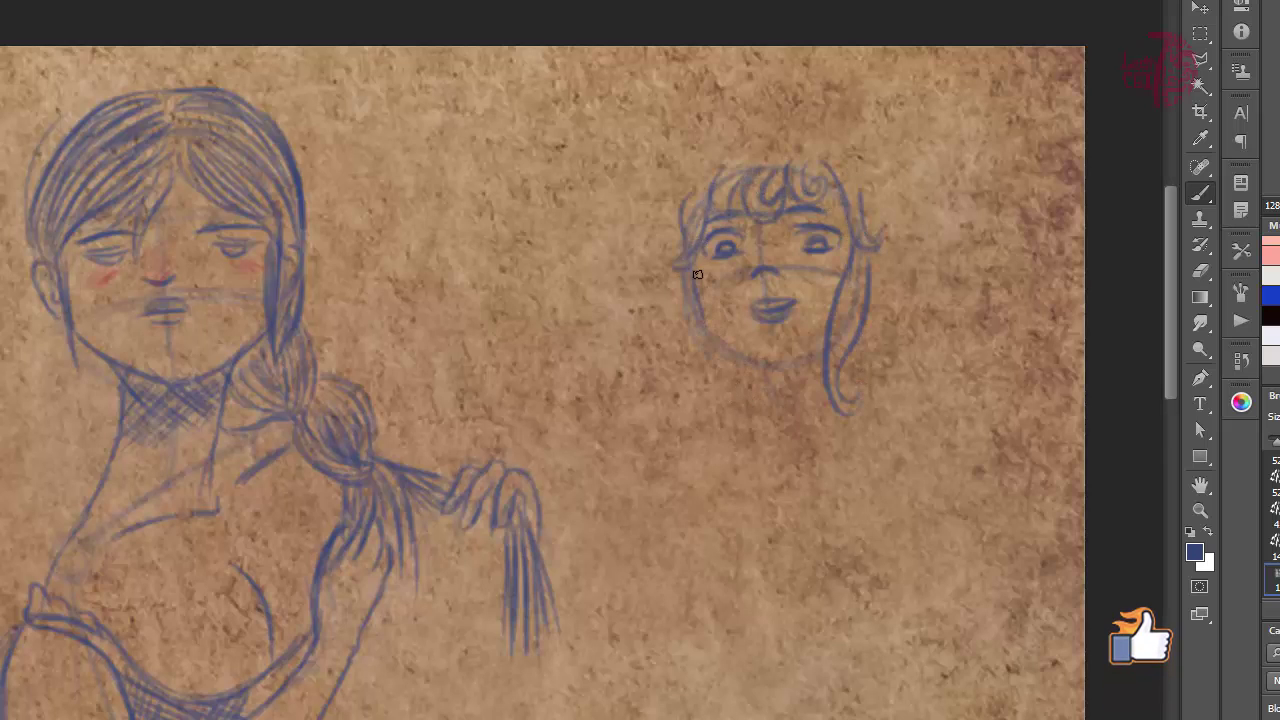
# - Outline the third head's jaw and draw its neck with a short base line
pyautogui.moveTo(694, 274)
pyautogui.mouseDown()
pyautogui.moveTo(828, 340)
pyautogui.moveTo(768, 392)
pyautogui.mouseUp()
pyautogui.moveTo(803, 382)
pyautogui.mouseDown()
pyautogui.moveTo(742, 355)
pyautogui.moveTo(797, 289)
pyautogui.mouseUp()
pyautogui.moveTo(799, 288)
pyautogui.mouseDown()
pyautogui.moveTo(776, 314)
pyautogui.moveTo(820, 321)
pyautogui.mouseUp()
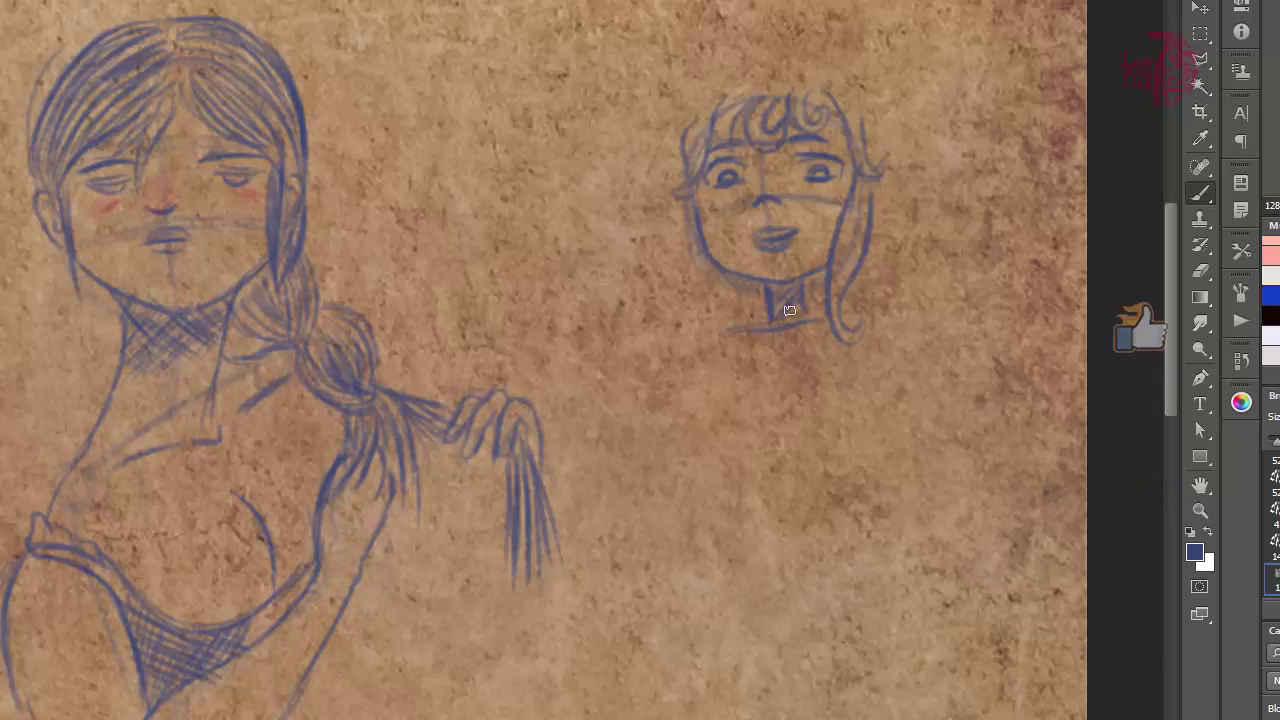
# - Draw the third figure's long hair falling from the crown on both sides, with light chest lines below the neck
pyautogui.moveTo(760, 368); pyautogui.dragTo(795, 440)
pyautogui.moveTo(784, 374); pyautogui.dragTo(799, 443)
pyautogui.moveTo(658, 96); pyautogui.dragTo(598, 432)
pyautogui.moveTo(650, 142); pyautogui.dragTo(553, 386)
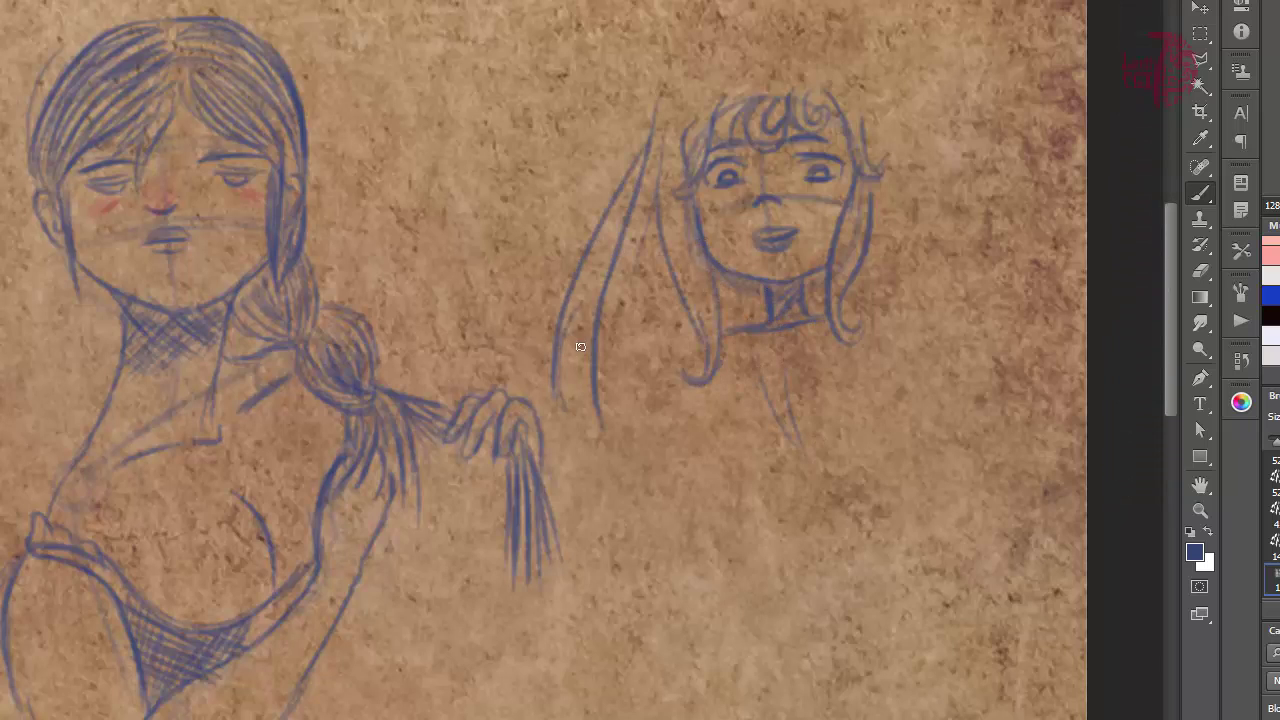
pyautogui.moveTo(742, 26); pyautogui.dragTo(966, 326)
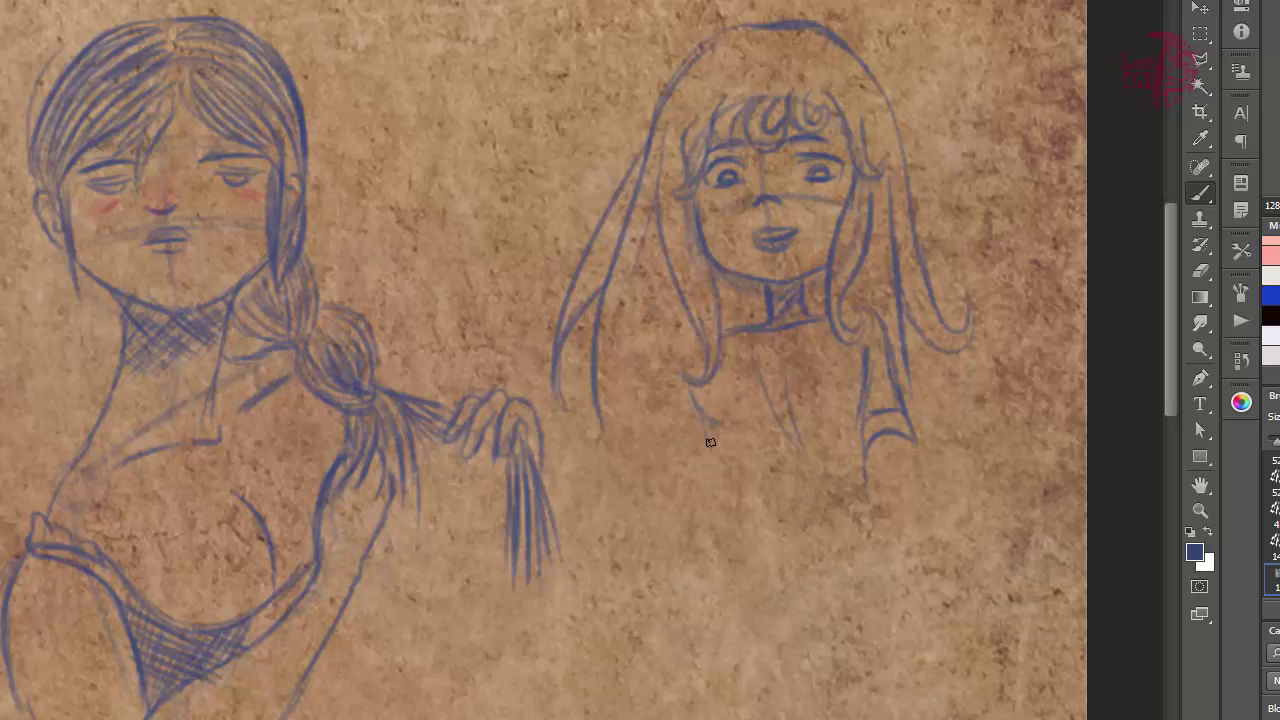
# - Outline the third figure's waist and flared dress down to a wavy hem
pyautogui.moveTo(737, 497); pyautogui.dragTo(690, 628)
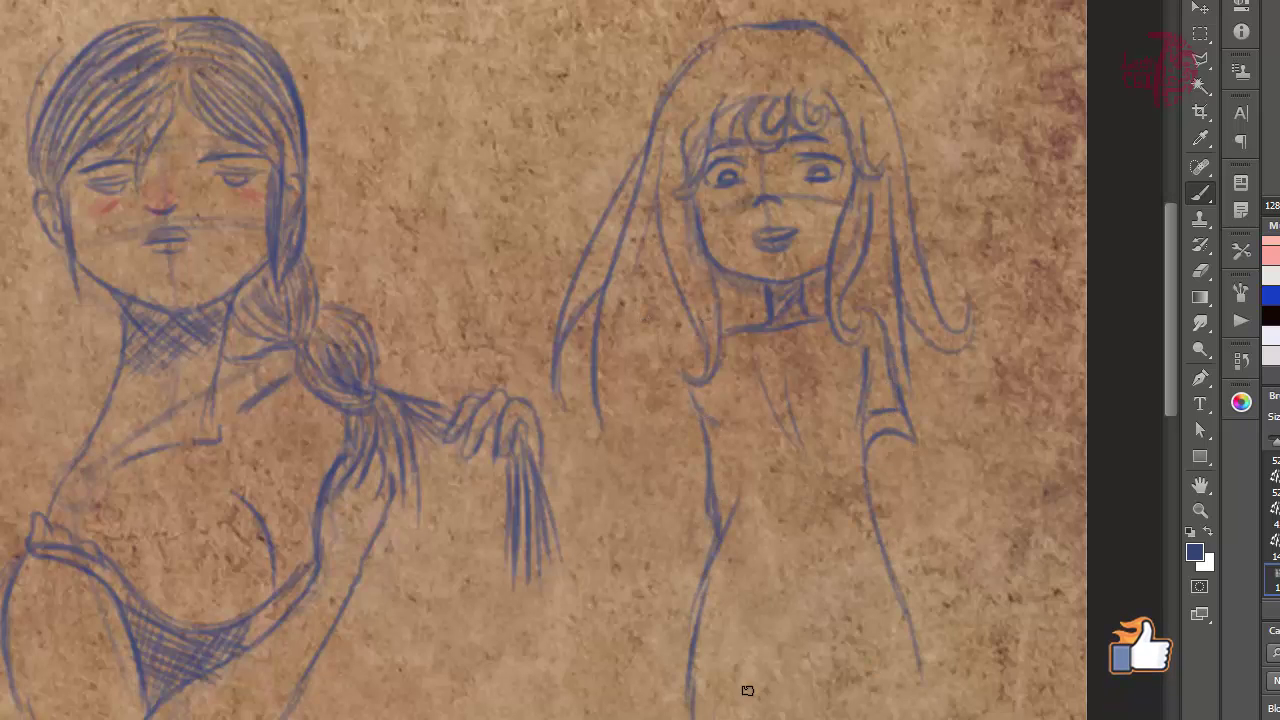
pyautogui.moveTo(708, 702); pyautogui.dragTo(790, 704)
pyautogui.moveTo(763, 702); pyautogui.dragTo(922, 717)
pyautogui.moveTo(914, 646); pyautogui.dragTo(926, 719)
# - Draw the third figure's tapering legs below the hem and hatch the small pointed shoes
pyautogui.moveTo(731, 719)
pyautogui.mouseDown()
pyautogui.moveTo(686, 514)
pyautogui.moveTo(668, 297)
pyautogui.mouseUp()
pyautogui.moveTo(656, 262); pyautogui.dragTo(666, 356)
pyautogui.moveTo(754, 295); pyautogui.dragTo(739, 388)
pyautogui.moveTo(664, 320); pyautogui.dragTo(709, 446)
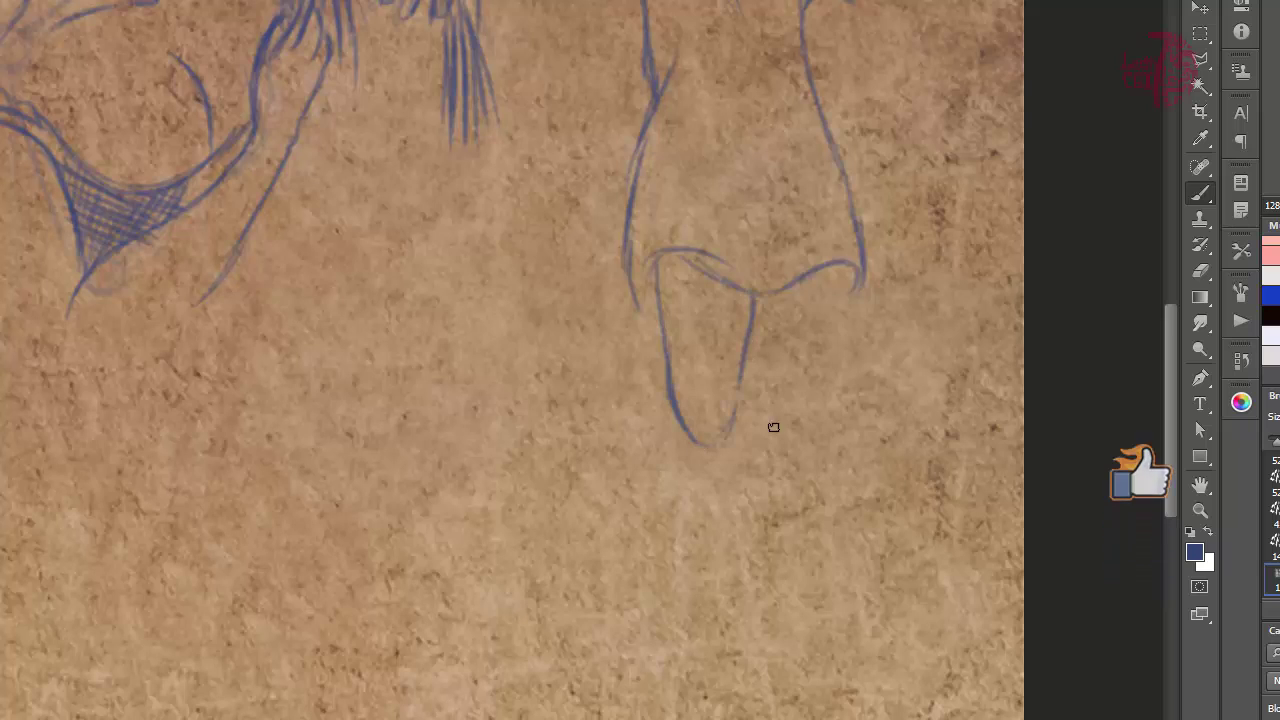
pyautogui.moveTo(762, 298); pyautogui.dragTo(738, 440)
pyautogui.moveTo(856, 266); pyautogui.dragTo(772, 447)
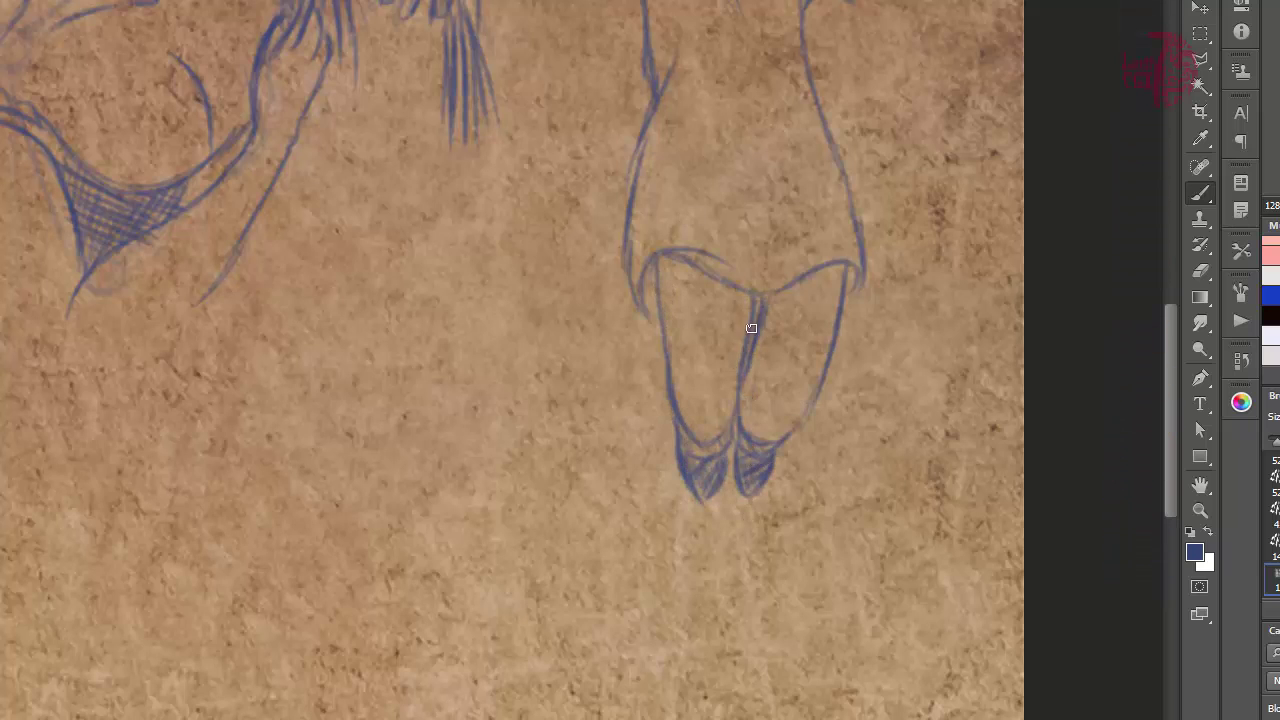
# - Rework the third figure's first sleeve cuff and draw the arm with a hand hanging beside the dress
pyautogui.moveTo(649, 289); pyautogui.dragTo(610, 621)
pyautogui.press('e')
pyautogui.press('b')
pyautogui.moveTo(785, 305)
pyautogui.mouseDown()
pyautogui.moveTo(798, 225)
pyautogui.moveTo(797, 336)
pyautogui.mouseUp()
pyautogui.moveTo(769, 335); pyautogui.dragTo(795, 328)
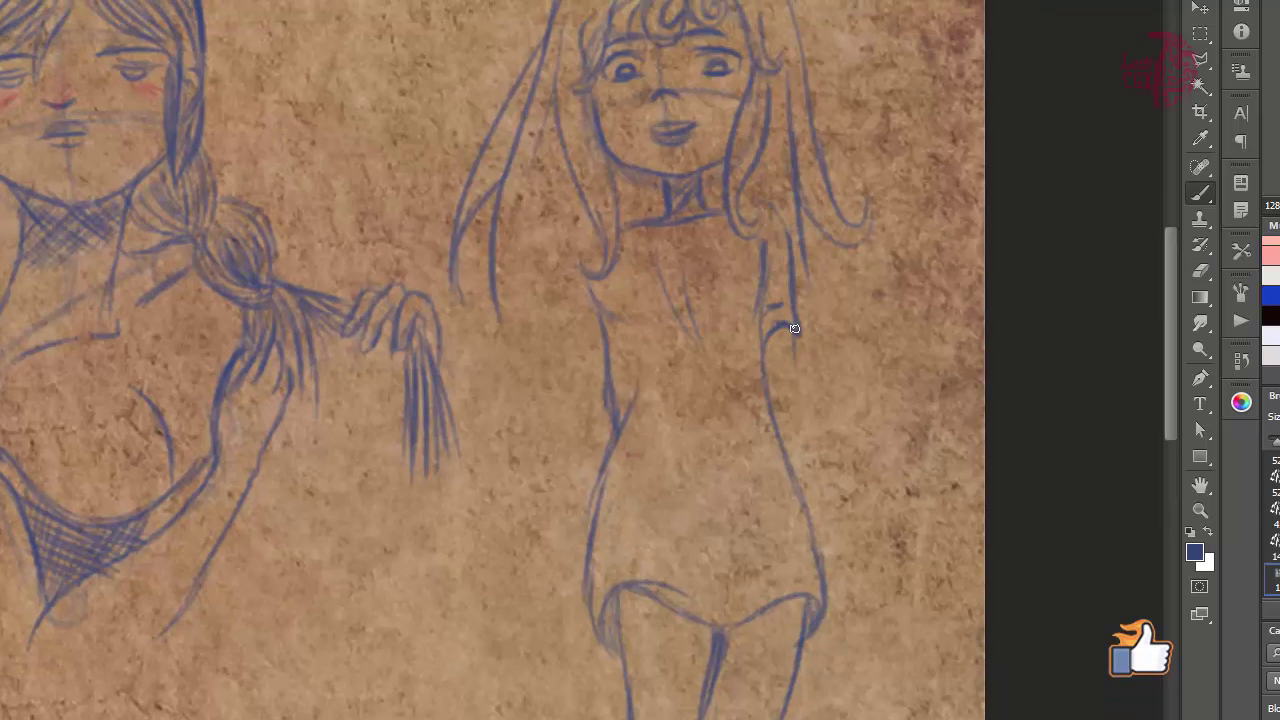
pyautogui.moveTo(833, 513); pyautogui.dragTo(872, 572)
pyautogui.moveTo(842, 545)
pyautogui.mouseDown()
pyautogui.moveTo(859, 583)
pyautogui.moveTo(838, 576)
pyautogui.mouseUp()
pyautogui.moveTo(838, 578)
pyautogui.mouseDown()
pyautogui.moveTo(866, 608)
pyautogui.moveTo(835, 606)
pyautogui.mouseUp()
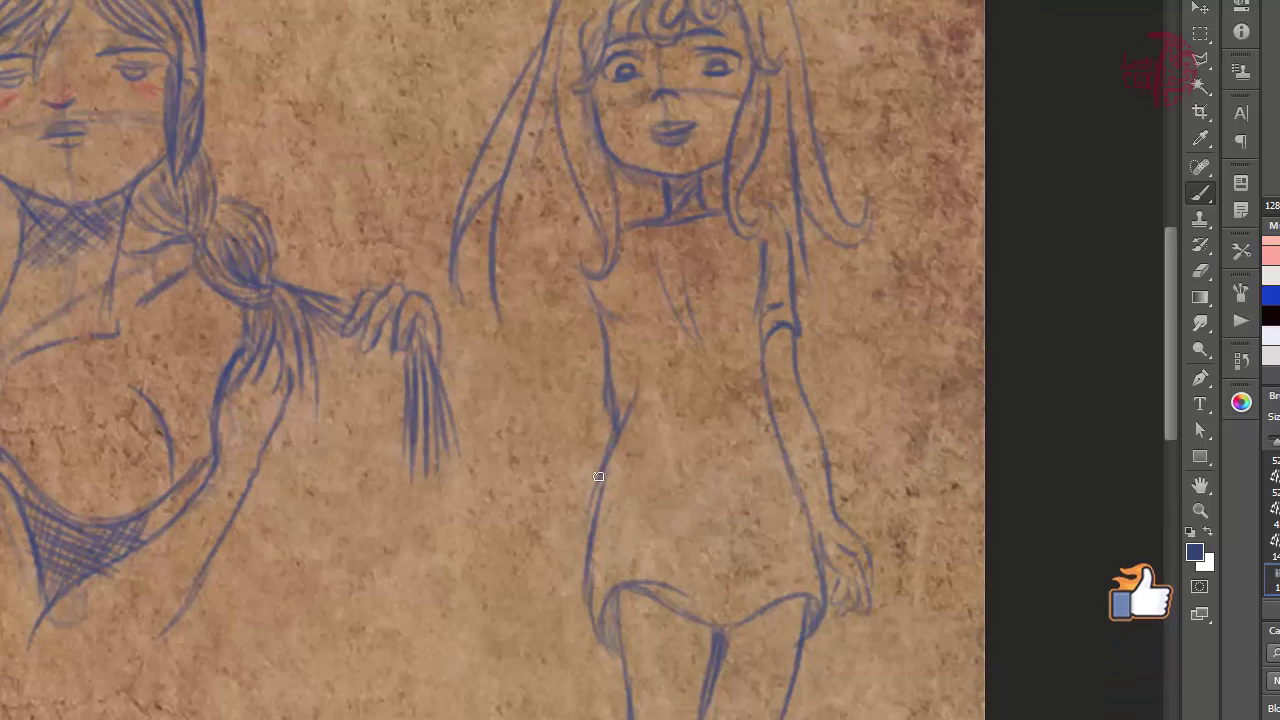
# - Erase and redraw the third figure's opposite sleeve with a curved cuff and the start of the arm
pyautogui.press('e')
pyautogui.press('b')
pyautogui.moveTo(612, 428)
pyautogui.mouseDown()
pyautogui.moveTo(602, 322)
pyautogui.moveTo(617, 440)
pyautogui.mouseUp()
pyautogui.moveTo(607, 345); pyautogui.dragTo(585, 382)
pyautogui.press('e')
pyautogui.moveTo(566, 300)
pyautogui.mouseDown()
pyautogui.moveTo(583, 390)
pyautogui.moveTo(574, 376)
pyautogui.mouseUp()
pyautogui.press('b')
pyautogui.moveTo(574, 282); pyautogui.dragTo(581, 386)
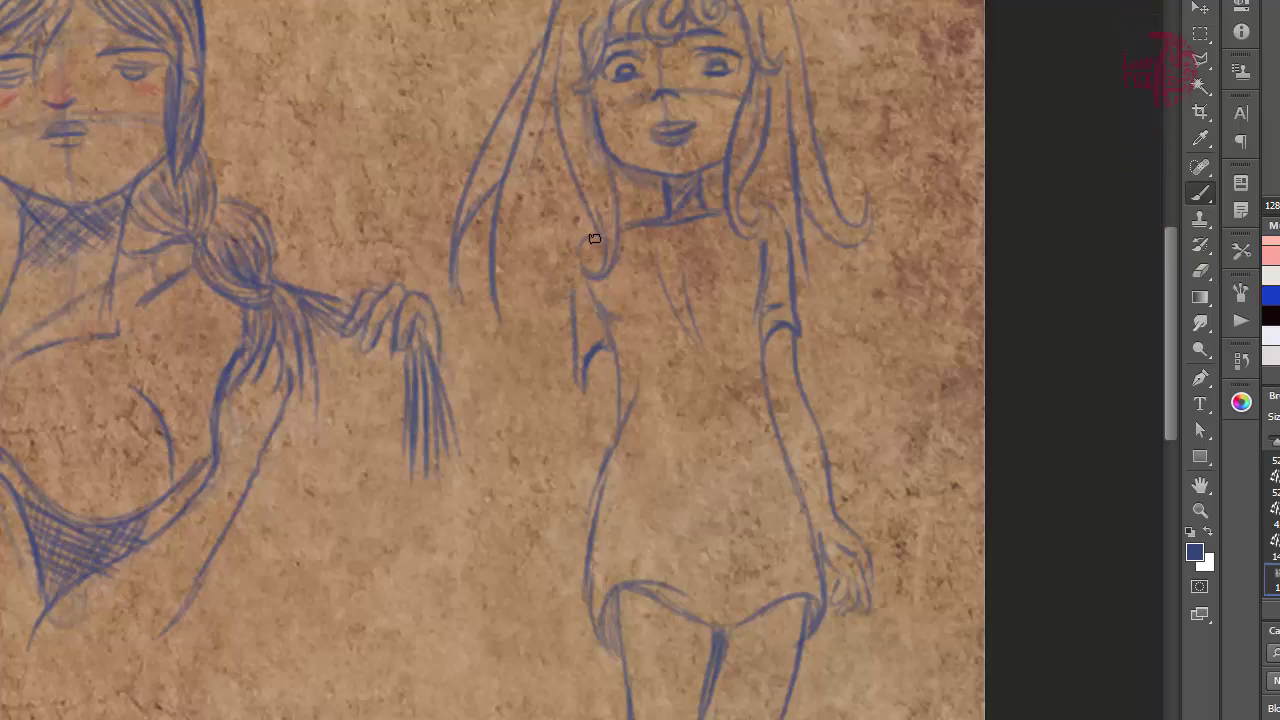
# - Extend the third figure's hair with long strands running down past both arms
pyautogui.moveTo(571, 279); pyautogui.dragTo(556, 462)
pyautogui.moveTo(538, 254); pyautogui.dragTo(556, 464)
pyautogui.moveTo(753, 247); pyautogui.dragTo(733, 430)
pyautogui.moveTo(809, 434); pyautogui.dragTo(806, 604)
pyautogui.moveTo(846, 463); pyautogui.dragTo(821, 586)
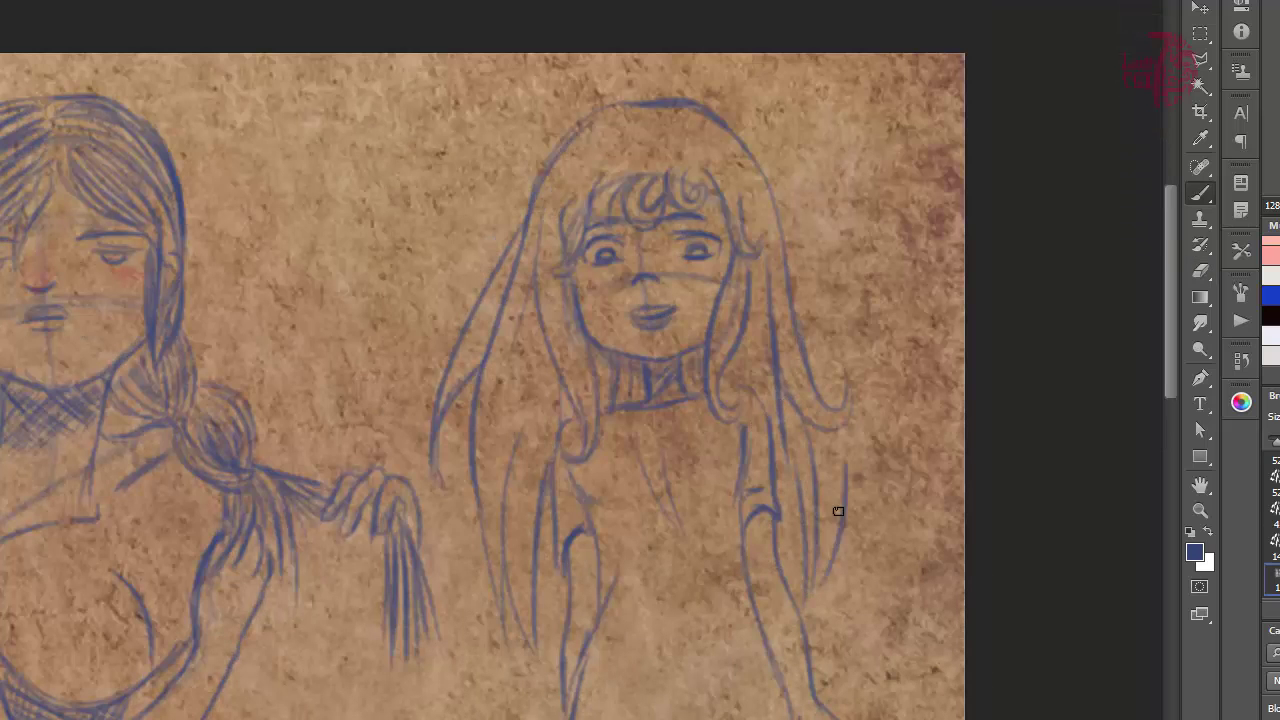
# - Add red blush to the third figure's nose and cheeks and sample the blue line color again
pyautogui.moveTo(563, 588); pyautogui.dragTo(797, 480)
pyautogui.moveTo(603, 580); pyautogui.dragTo(416, 555)
pyautogui.keyDown('alt'); pyautogui.click(571, 529); pyautogui.keyUp('alt')
# - Hatch fold shading on the third figure's dress and arms and add strands to the hair at the crown
pyautogui.moveTo(689, 482); pyautogui.dragTo(760, 535)
pyautogui.moveTo(712, 630); pyautogui.dragTo(786, 603)
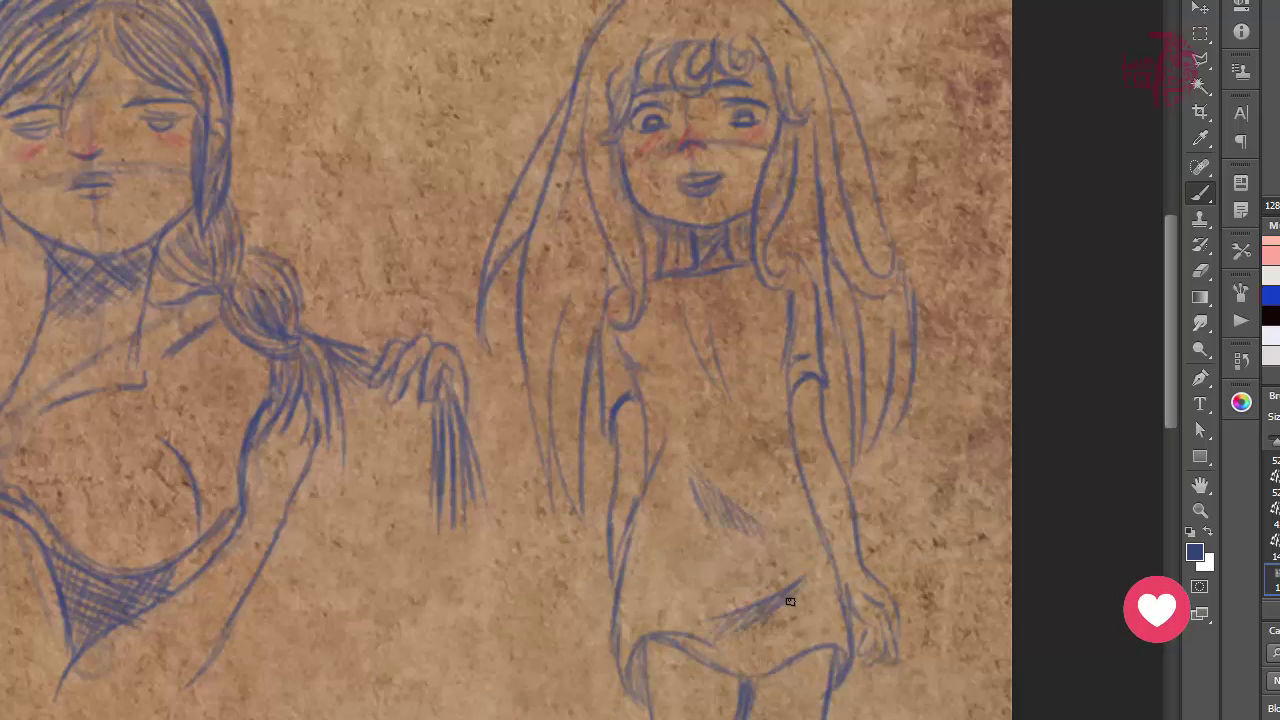
pyautogui.moveTo(735, 367); pyautogui.dragTo(777, 338)
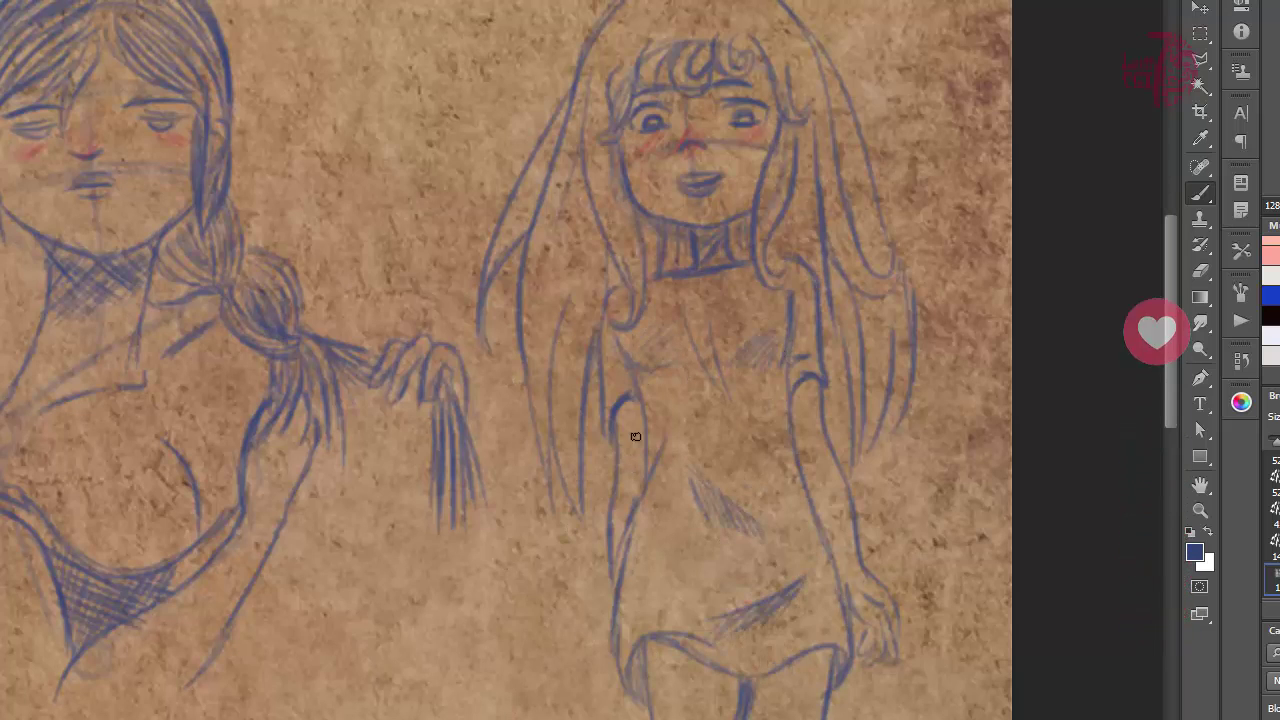
pyautogui.moveTo(634, 434); pyautogui.dragTo(640, 478)
pyautogui.moveTo(806, 452); pyautogui.dragTo(828, 512)
pyautogui.moveTo(597, 488); pyautogui.dragTo(583, 536)
pyautogui.moveTo(664, 306); pyautogui.dragTo(679, 477)
pyautogui.moveTo(686, 170); pyautogui.dragTo(656, 227)
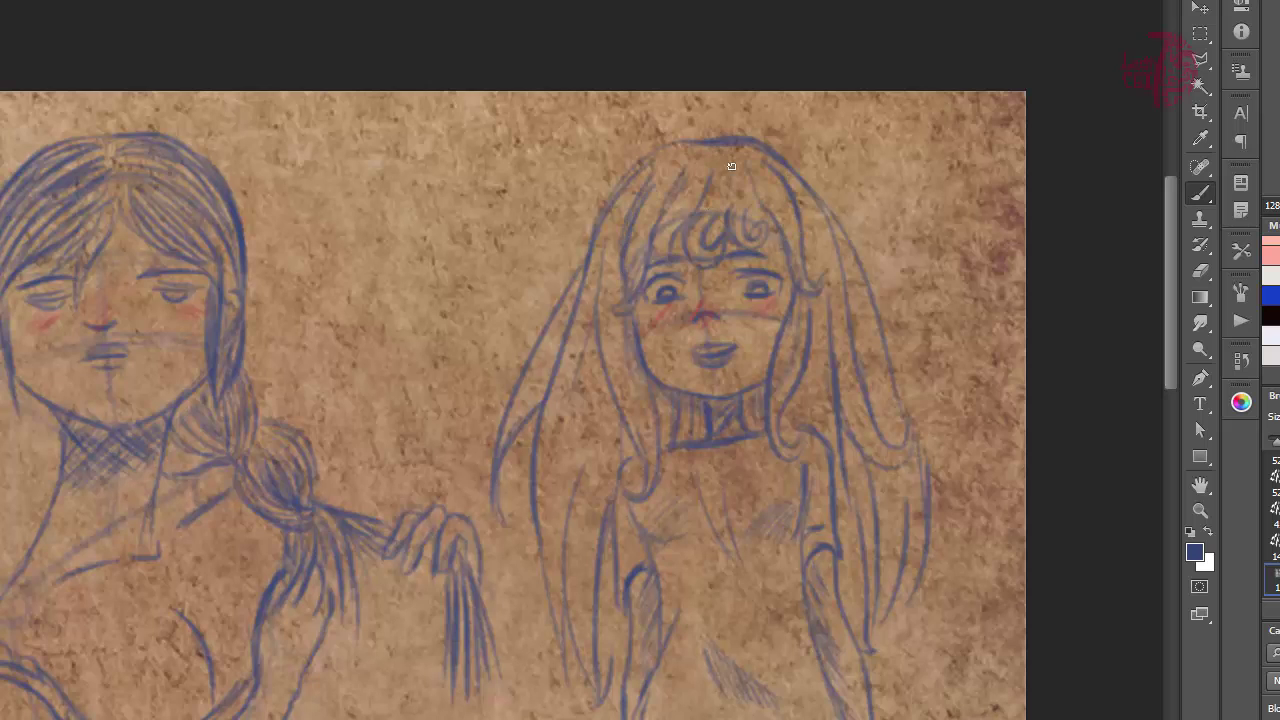
# - Sketch an oval fourth head with crossing guidelines in the empty area below the profile portrait
pyautogui.scroll(-5, 418, 501)
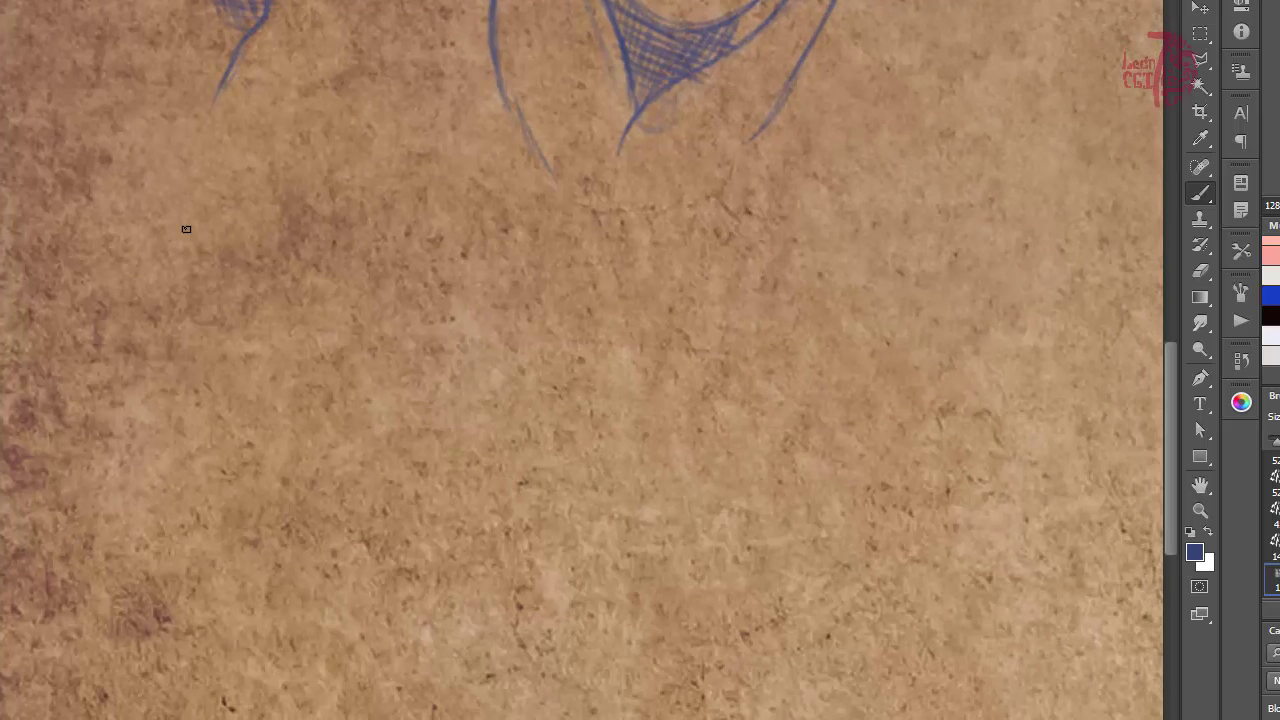
pyautogui.moveTo(194, 408); pyautogui.dragTo(392, 430)
pyautogui.moveTo(255, 228); pyautogui.dragTo(284, 458)
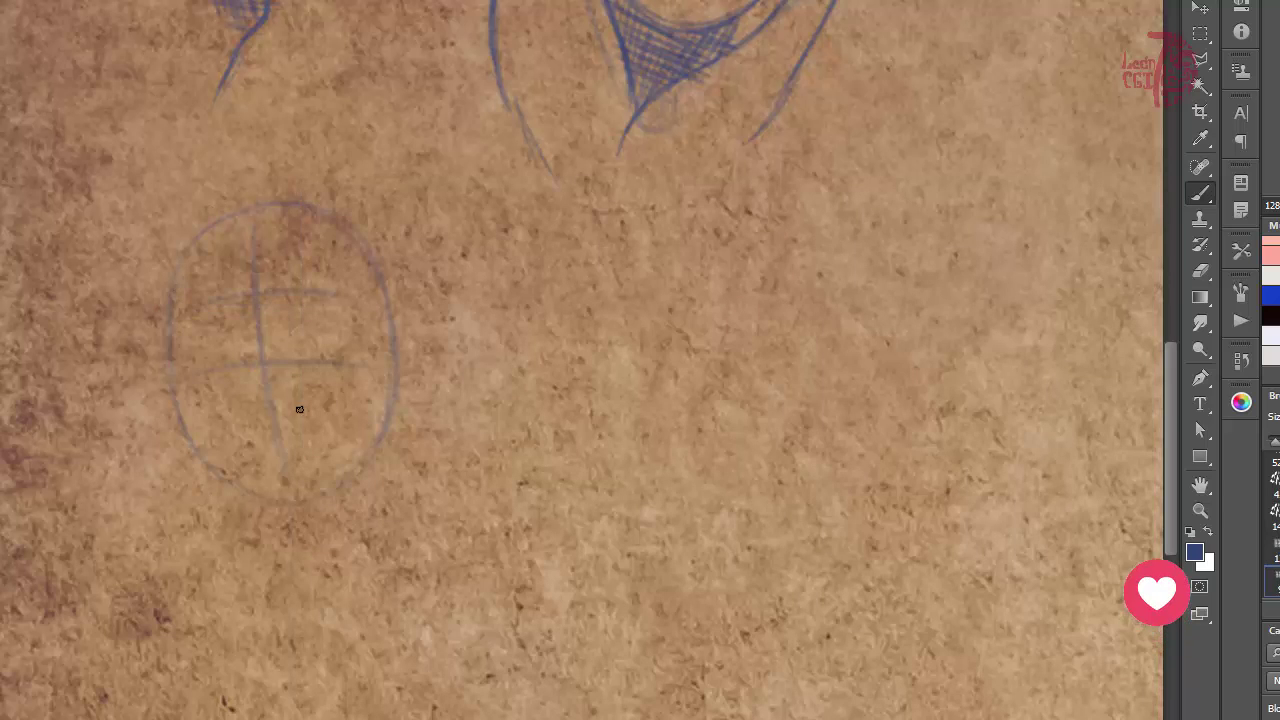
# - Draw the fourth head's nose and first eye, erasing and reworking the eyelid lines
pyautogui.moveTo(250, 391); pyautogui.dragTo(281, 387)
pyautogui.moveTo(288, 299); pyautogui.dragTo(345, 318)
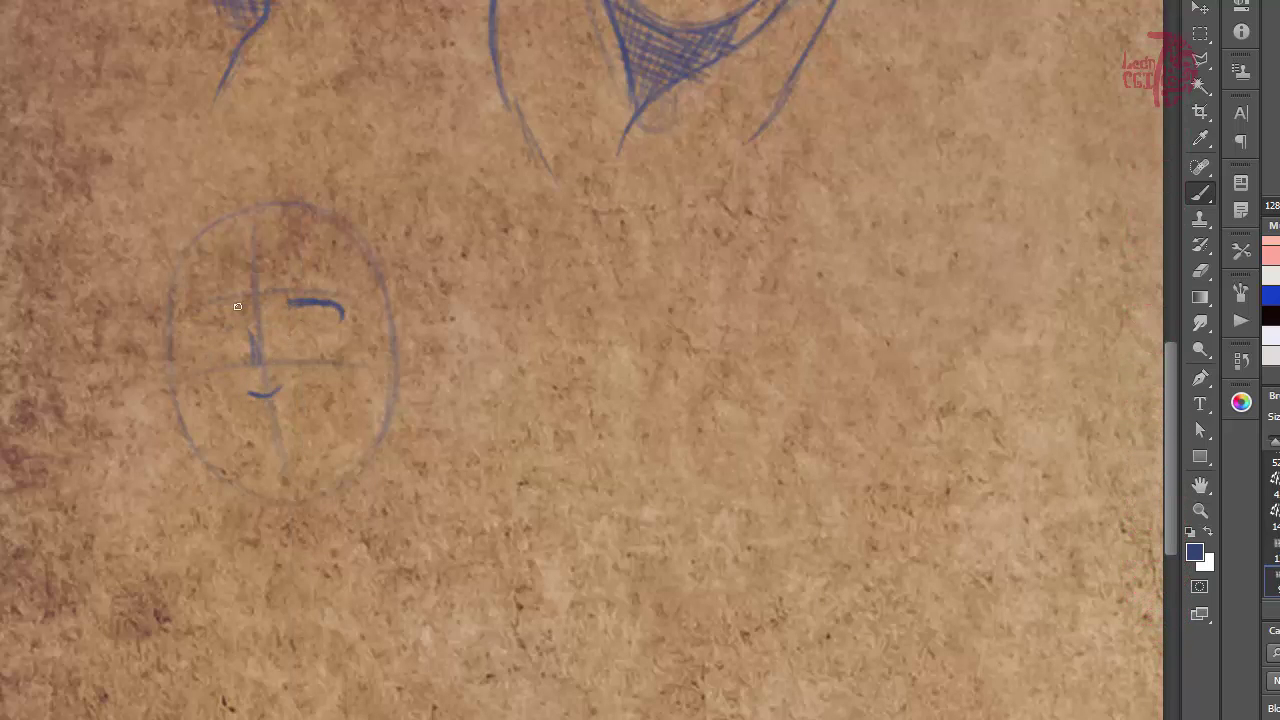
pyautogui.press('e')
pyautogui.moveTo(189, 332); pyautogui.dragTo(232, 308)
pyautogui.moveTo(343, 314)
pyautogui.mouseDown()
pyautogui.moveTo(314, 300)
pyautogui.moveTo(350, 299)
pyautogui.moveTo(335, 322)
pyautogui.mouseUp()
pyautogui.press('b')
pyautogui.hotkey('ctrl', '+')
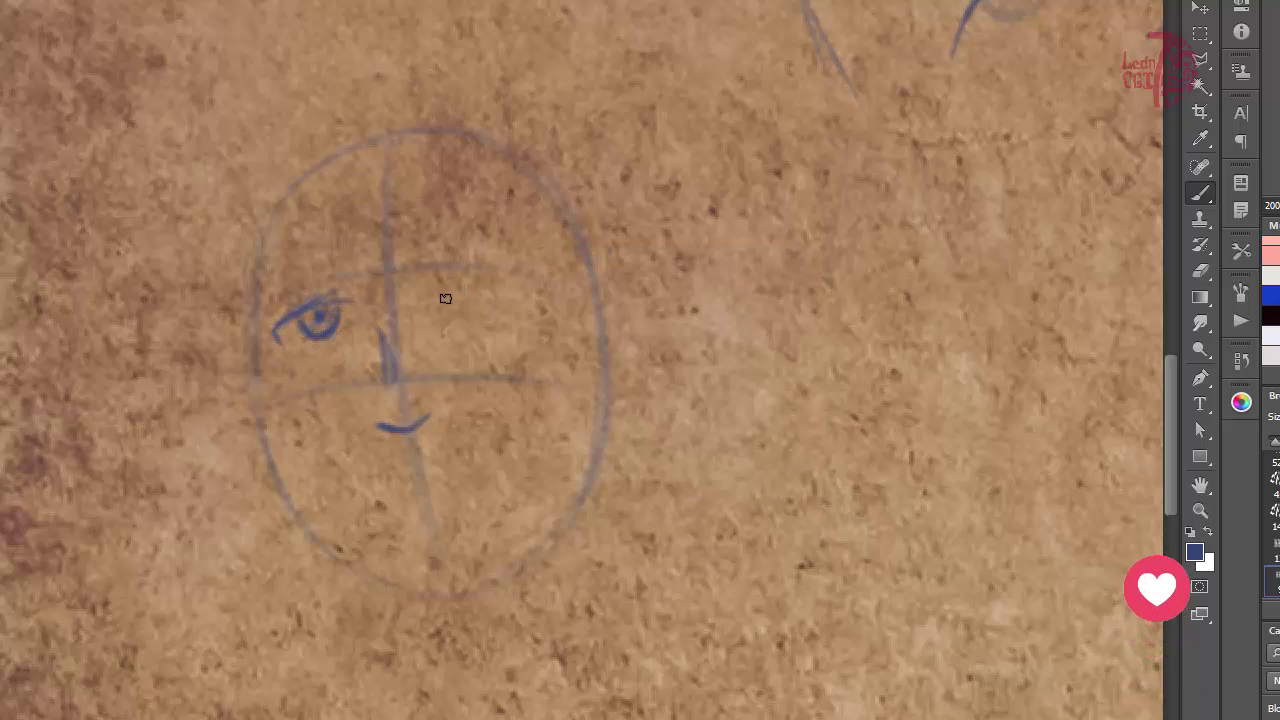
# - Draw the fourth head's second eye, parted lips and thick shaded eyebrows
pyautogui.moveTo(440, 284)
pyautogui.mouseDown()
pyautogui.moveTo(530, 294)
pyautogui.moveTo(491, 317)
pyautogui.moveTo(478, 304)
pyautogui.mouseUp()
pyautogui.moveTo(374, 475)
pyautogui.mouseDown()
pyautogui.moveTo(448, 457)
pyautogui.moveTo(399, 510)
pyautogui.mouseUp()
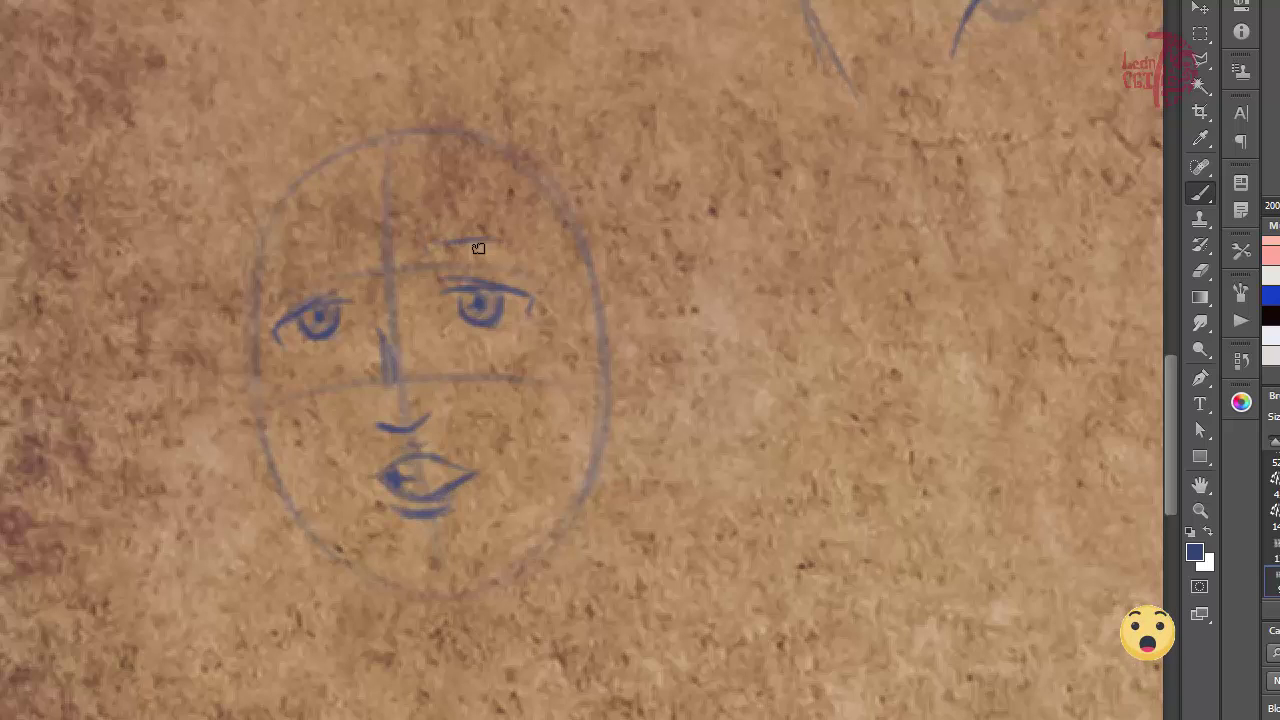
pyautogui.moveTo(445, 256); pyautogui.dragTo(530, 270)
pyautogui.moveTo(346, 257)
pyautogui.mouseDown()
pyautogui.moveTo(271, 298)
pyautogui.moveTo(345, 268)
pyautogui.mouseUp()
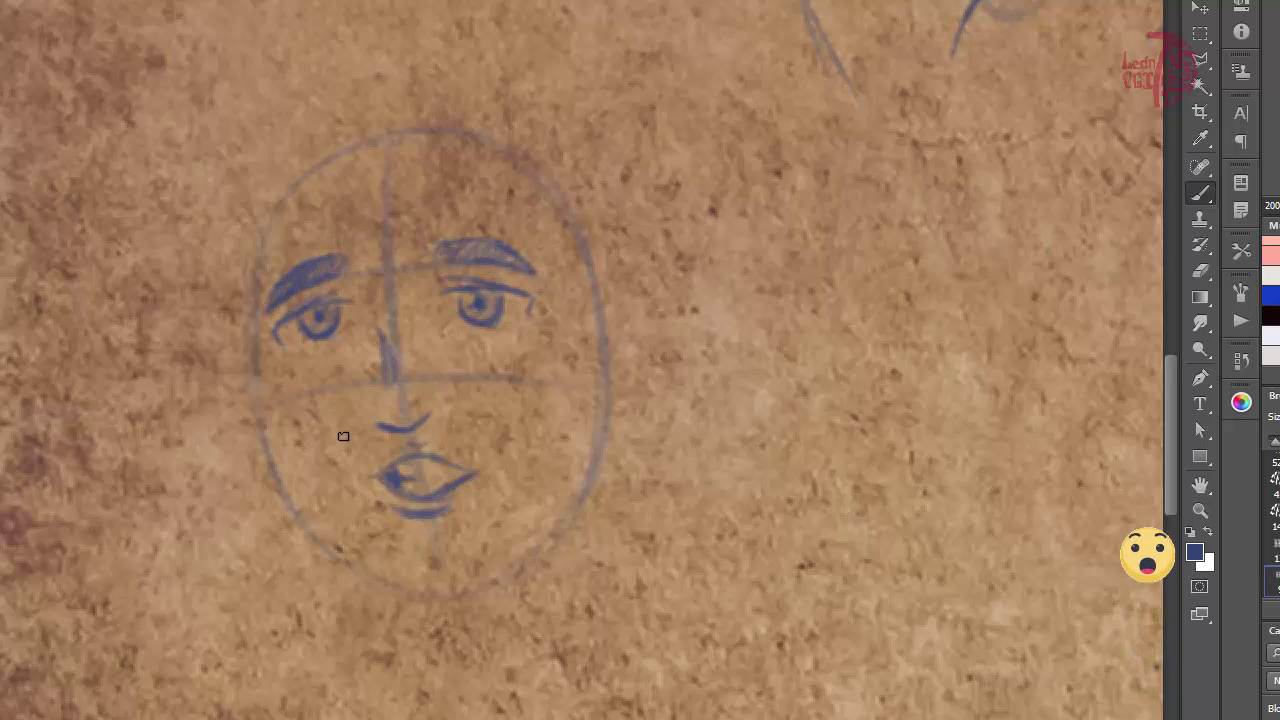
# - Outline the fourth head's face and add a tall cap with a jagged fringe, undoing the stray cap stroke
pyautogui.moveTo(252, 319)
pyautogui.mouseDown()
pyautogui.moveTo(397, 571)
pyautogui.moveTo(514, 534)
pyautogui.moveTo(592, 427)
pyautogui.mouseUp()
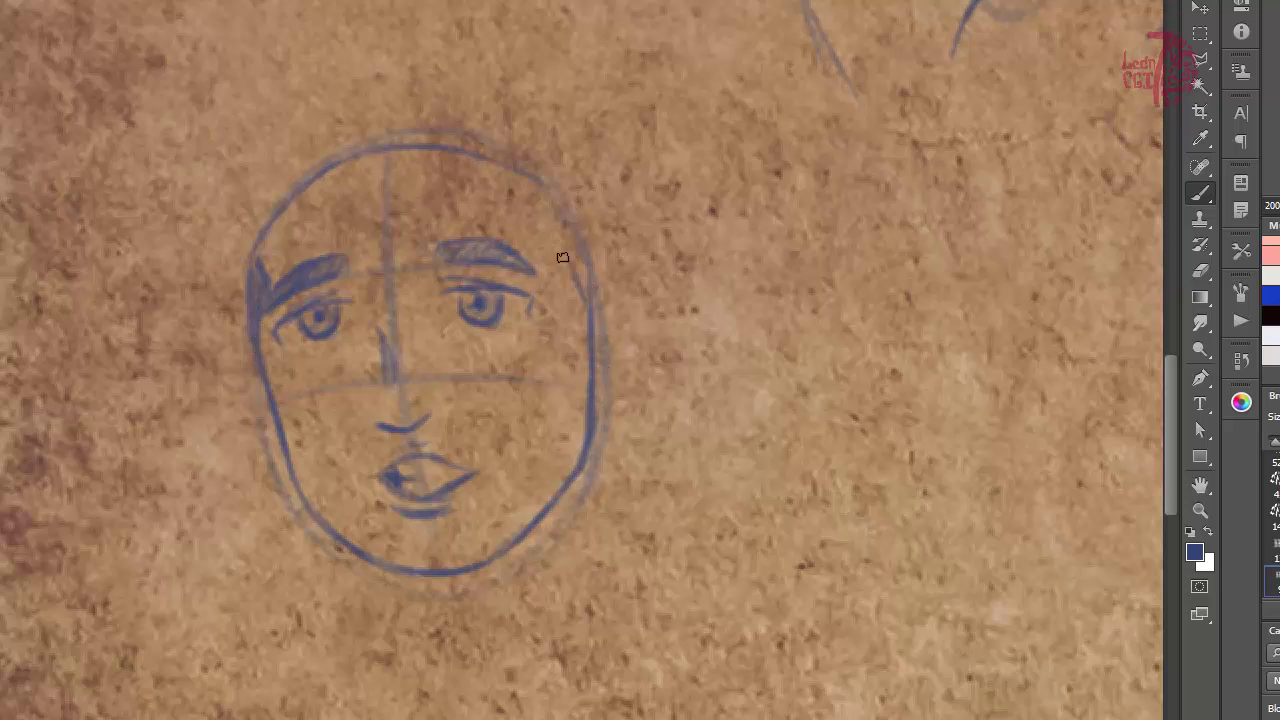
pyautogui.moveTo(504, 216)
pyautogui.mouseDown()
pyautogui.moveTo(306, 223)
pyautogui.moveTo(252, 266)
pyautogui.moveTo(223, 38)
pyautogui.mouseUp()
pyautogui.hotkey('ctrl', 'z')
pyautogui.moveTo(247, 264); pyautogui.dragTo(209, 162)
pyautogui.moveTo(300, 150); pyautogui.dragTo(313, 235)
pyautogui.moveTo(219, 246)
pyautogui.mouseDown()
pyautogui.moveTo(469, 83)
pyautogui.moveTo(600, 334)
pyautogui.mouseUp()
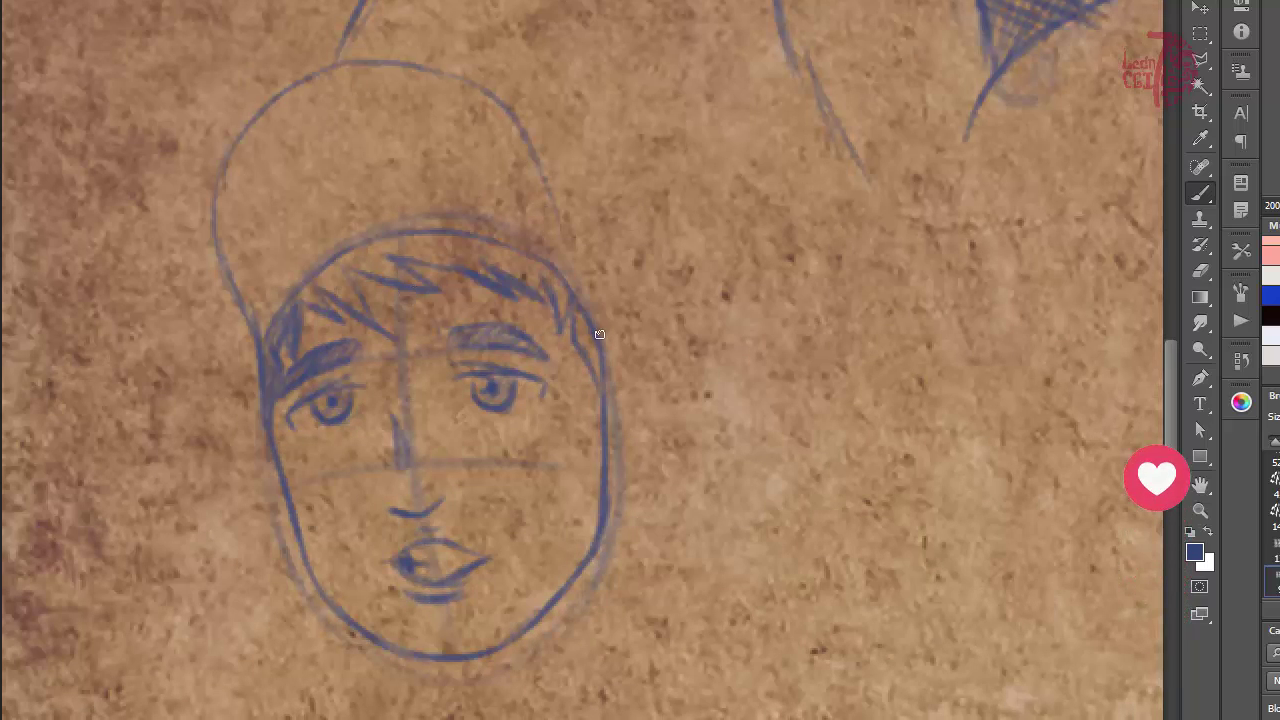
# - Draw the side of the cap, both ears and the long lines descending from them toward the chest
pyautogui.moveTo(516, 114); pyautogui.dragTo(568, 274)
pyautogui.moveTo(550, 186); pyautogui.dragTo(617, 275)
pyautogui.moveTo(609, 391); pyautogui.dragTo(622, 503)
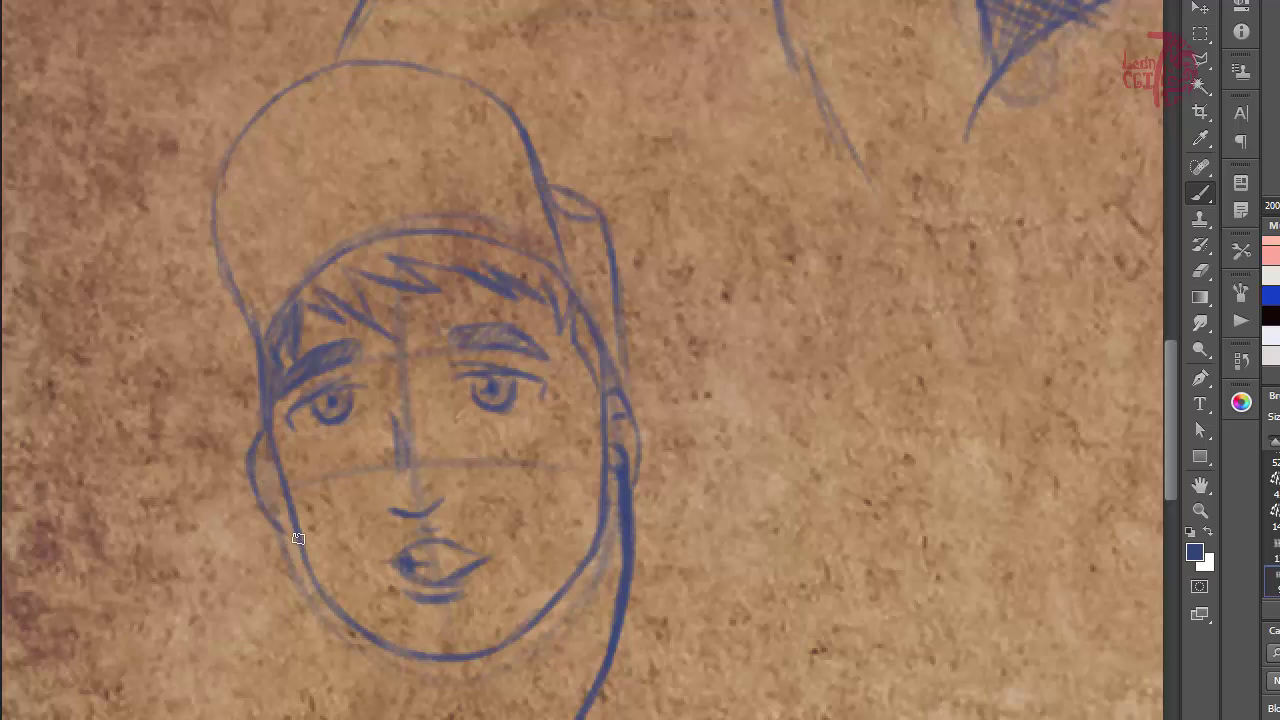
pyautogui.moveTo(338, 716); pyautogui.dragTo(432, 719)
pyautogui.moveTo(268, 448); pyautogui.dragTo(280, 508)
# - Draw the capped figure's neck and shoulder lines and hatch the shadow beneath the chin
pyautogui.moveTo(360, 633); pyautogui.dragTo(372, 270)
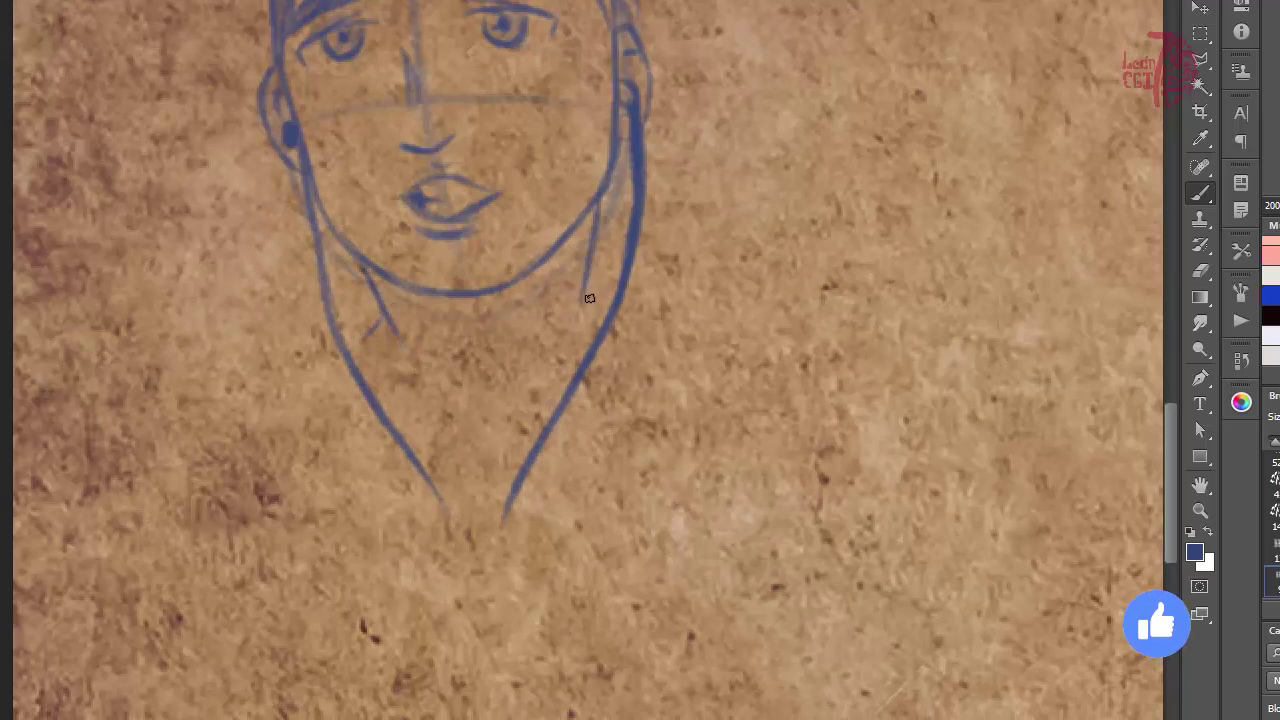
pyautogui.moveTo(591, 244); pyautogui.dragTo(604, 302)
pyautogui.moveTo(618, 313); pyautogui.dragTo(668, 354)
pyautogui.moveTo(362, 340)
pyautogui.mouseDown()
pyautogui.moveTo(323, 382)
pyautogui.moveTo(226, 393)
pyautogui.mouseUp()
pyautogui.moveTo(630, 324); pyautogui.dragTo(798, 450)
pyautogui.moveTo(788, 436); pyautogui.dragTo(918, 518)
pyautogui.moveTo(419, 316); pyautogui.dragTo(455, 375)
pyautogui.moveTo(411, 275)
pyautogui.mouseDown()
pyautogui.moveTo(421, 263)
pyautogui.moveTo(408, 312)
pyautogui.mouseUp()
pyautogui.moveTo(428, 284); pyautogui.dragTo(414, 326)
pyautogui.moveTo(475, 287); pyautogui.dragTo(448, 330)
pyautogui.moveTo(530, 275); pyautogui.dragTo(505, 314)
# - Shade the capped figure's nose and cheeks in red and sample the blue line color again
pyautogui.moveTo(412, 147); pyautogui.dragTo(427, 301)
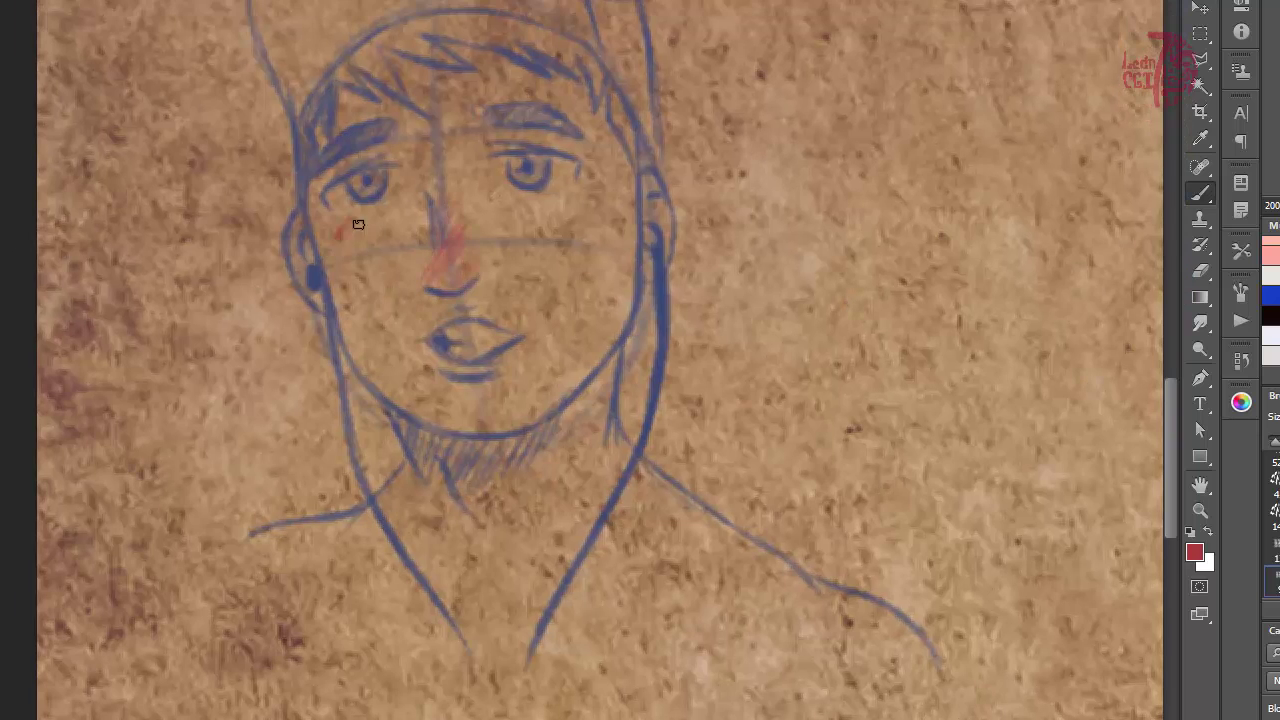
pyautogui.moveTo(544, 452); pyautogui.dragTo(560, 277)
pyautogui.keyDown('alt'); pyautogui.click(660, 268); pyautogui.keyUp('alt')
# - Extend the V-shaped lines down the chest, then draw the throat notch, collarbones and one chest curve
pyautogui.moveTo(474, 452); pyautogui.dragTo(553, 660)
pyautogui.moveTo(510, 540); pyautogui.dragTo(564, 718)
pyautogui.moveTo(553, 468); pyautogui.dragTo(527, 554)
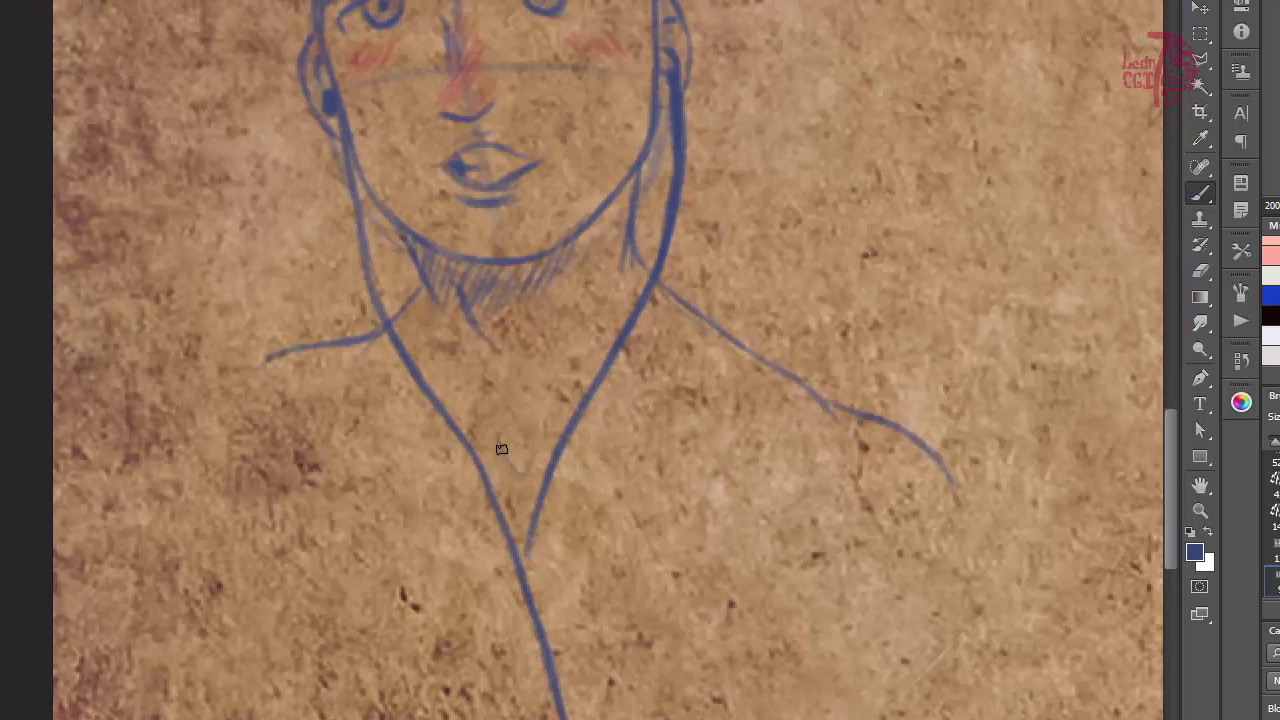
pyautogui.moveTo(502, 441); pyautogui.dragTo(530, 460)
pyautogui.moveTo(388, 402); pyautogui.dragTo(490, 455)
pyautogui.moveTo(262, 525); pyautogui.dragTo(415, 648)
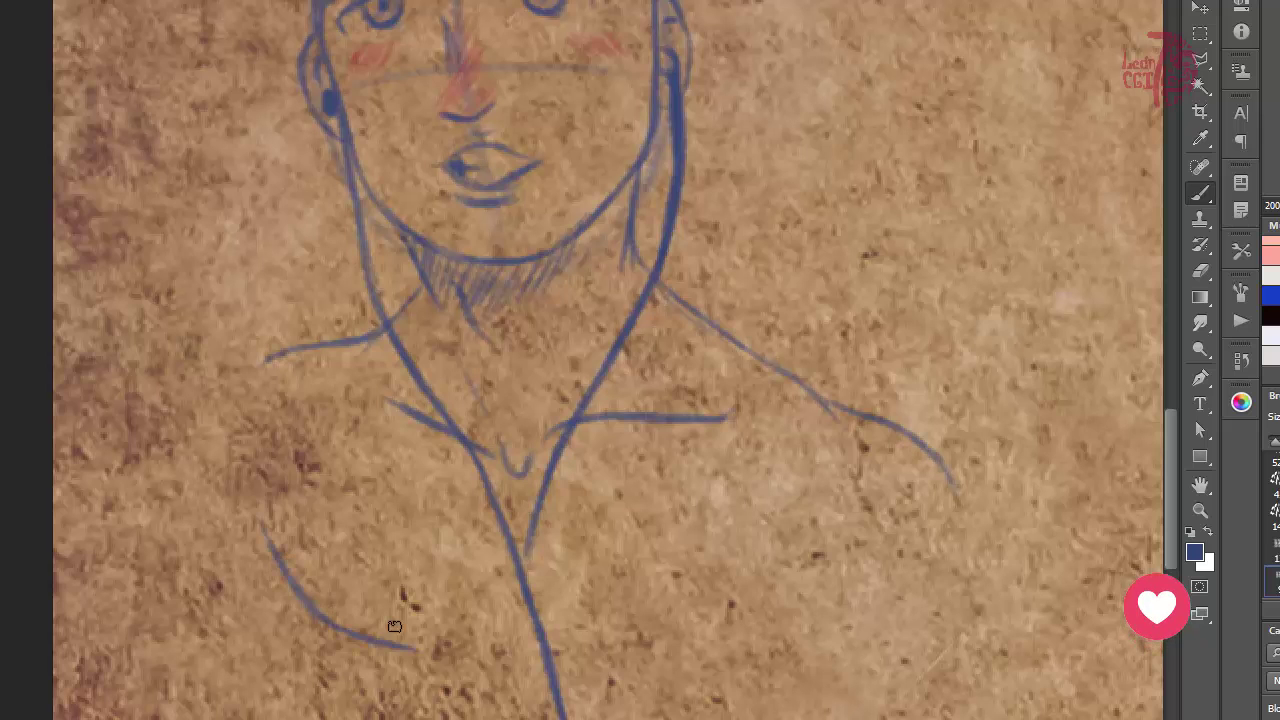
# - Draw the remaining chest contour, both nipples and the start of the torso side below the armpit
pyautogui.moveTo(318, 585); pyautogui.dragTo(342, 603)
pyautogui.moveTo(558, 666); pyautogui.dragTo(762, 620)
pyautogui.moveTo(655, 638); pyautogui.dragTo(682, 634)
pyautogui.moveTo(740, 605); pyautogui.dragTo(843, 682)
pyautogui.moveTo(826, 665); pyautogui.dragTo(786, 718)
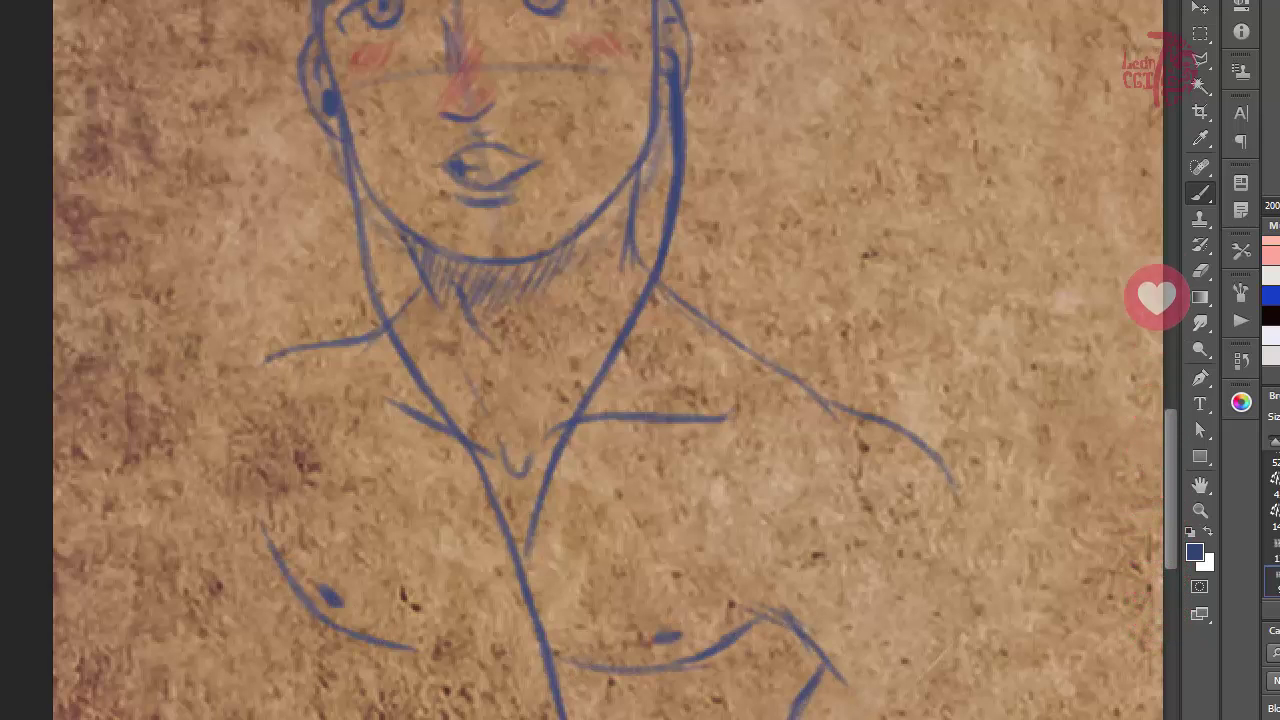
# - Draw the capped figure's torso sides narrowing to the waist and light abdominal lines
pyautogui.moveTo(640, 640); pyautogui.dragTo(662, 573)
pyautogui.moveTo(314, 515); pyautogui.dragTo(338, 632)
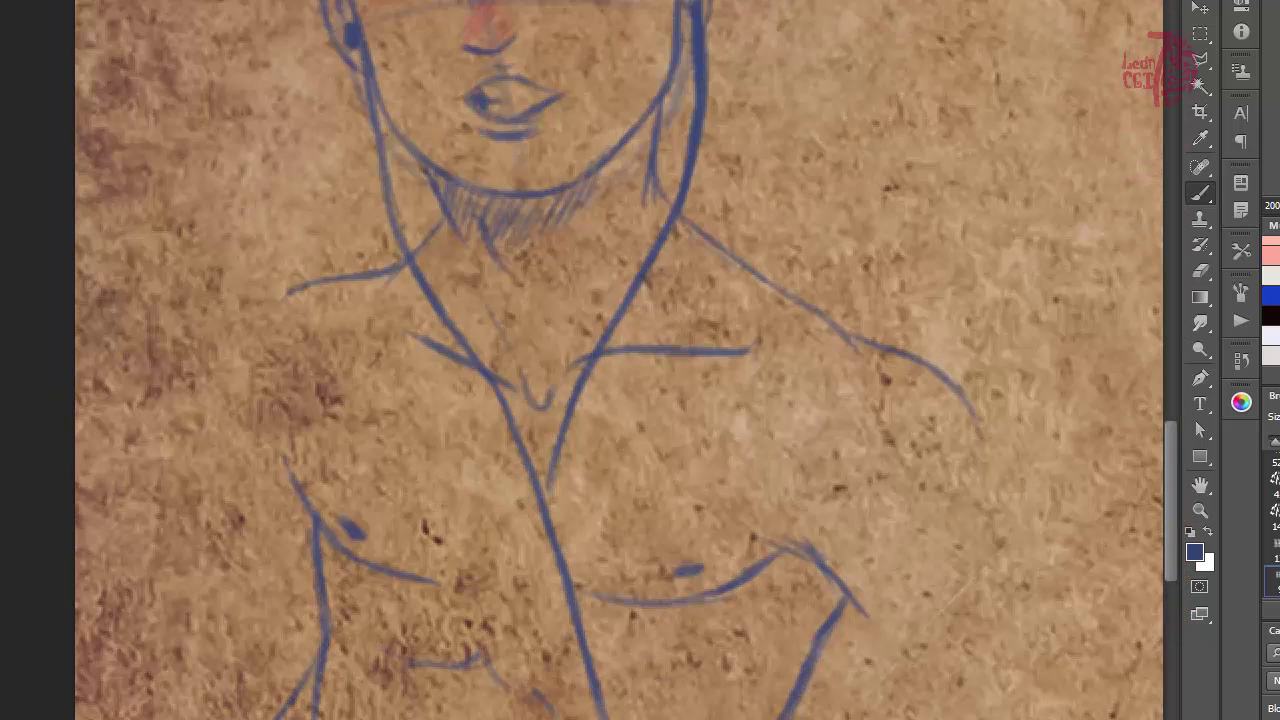
pyautogui.moveTo(400, 660); pyautogui.dragTo(417, 454)
pyautogui.moveTo(278, 613); pyautogui.dragTo(434, 718)
pyautogui.moveTo(796, 520); pyautogui.dragTo(660, 700)
# - Draw the capped figure's hip area and crosshatch the part below the waist
pyautogui.moveTo(352, 580); pyautogui.dragTo(343, 242)
pyautogui.moveTo(276, 188)
pyautogui.mouseDown()
pyautogui.moveTo(228, 252)
pyautogui.moveTo(176, 374)
pyautogui.mouseUp()
pyautogui.moveTo(247, 322); pyautogui.dragTo(235, 462)
pyautogui.moveTo(194, 292); pyautogui.dragTo(228, 412)
pyautogui.moveTo(278, 300); pyautogui.dragTo(324, 450)
pyautogui.moveTo(455, 394); pyautogui.dragTo(487, 506)
pyautogui.moveTo(661, 383); pyautogui.dragTo(634, 510)
pyautogui.moveTo(215, 320); pyautogui.dragTo(345, 378)
pyautogui.moveTo(304, 418); pyautogui.dragTo(484, 452)
pyautogui.moveTo(352, 432)
pyautogui.mouseDown()
pyautogui.moveTo(550, 464)
pyautogui.moveTo(640, 462)
pyautogui.mouseUp()
pyautogui.moveTo(464, 482); pyautogui.dragTo(640, 502)
# - Choose another brush preset and sketch a large oval fifth head beside the capped figure, erasing its stray edge
pyautogui.moveTo(727, 4); pyautogui.dragTo(683, 703)
pyautogui.hotkey('ctrl', '-')
pyautogui.moveTo(512, 262); pyautogui.dragTo(454, 266)
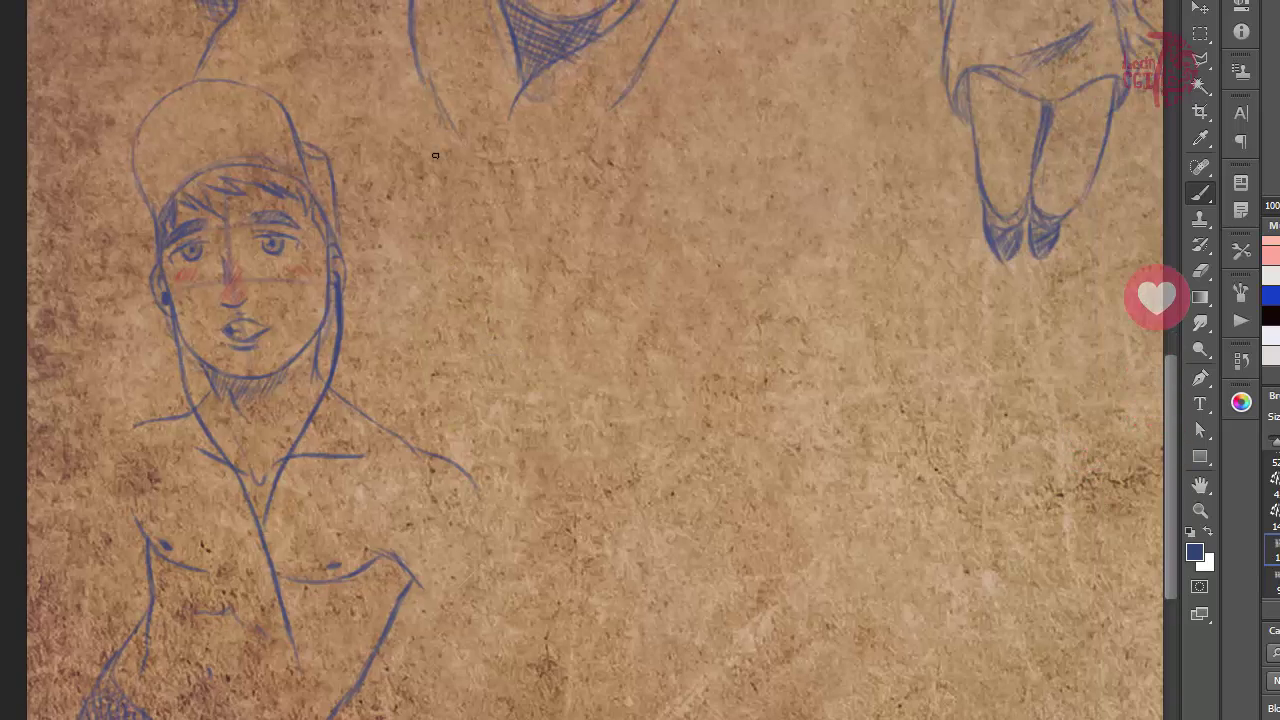
pyautogui.click(1274, 550)
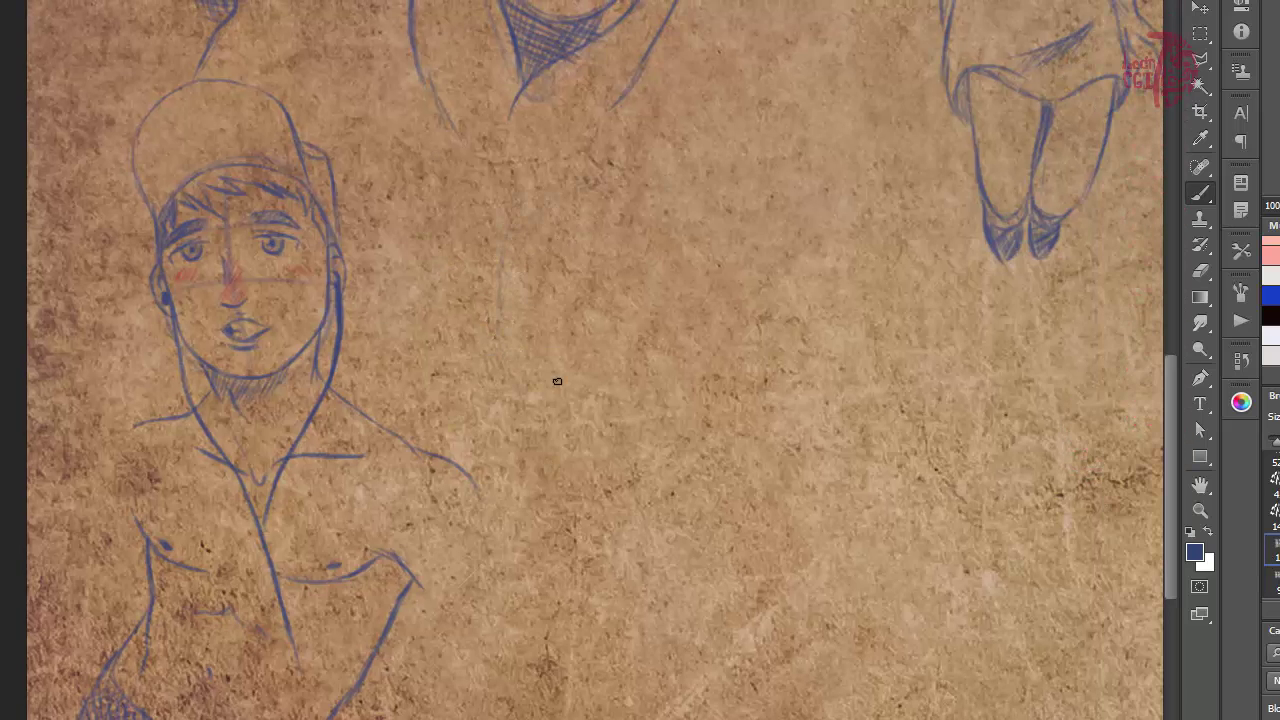
pyautogui.moveTo(700, 254); pyautogui.dragTo(612, 568)
pyautogui.press('e')
pyautogui.moveTo(798, 345); pyautogui.dragTo(790, 505)
# - Add a curved vertical center line and two slanted horizontal guidelines to the fifth head, lightening the construction lines
pyautogui.press('b')
pyautogui.moveTo(652, 272); pyautogui.dragTo(723, 525)
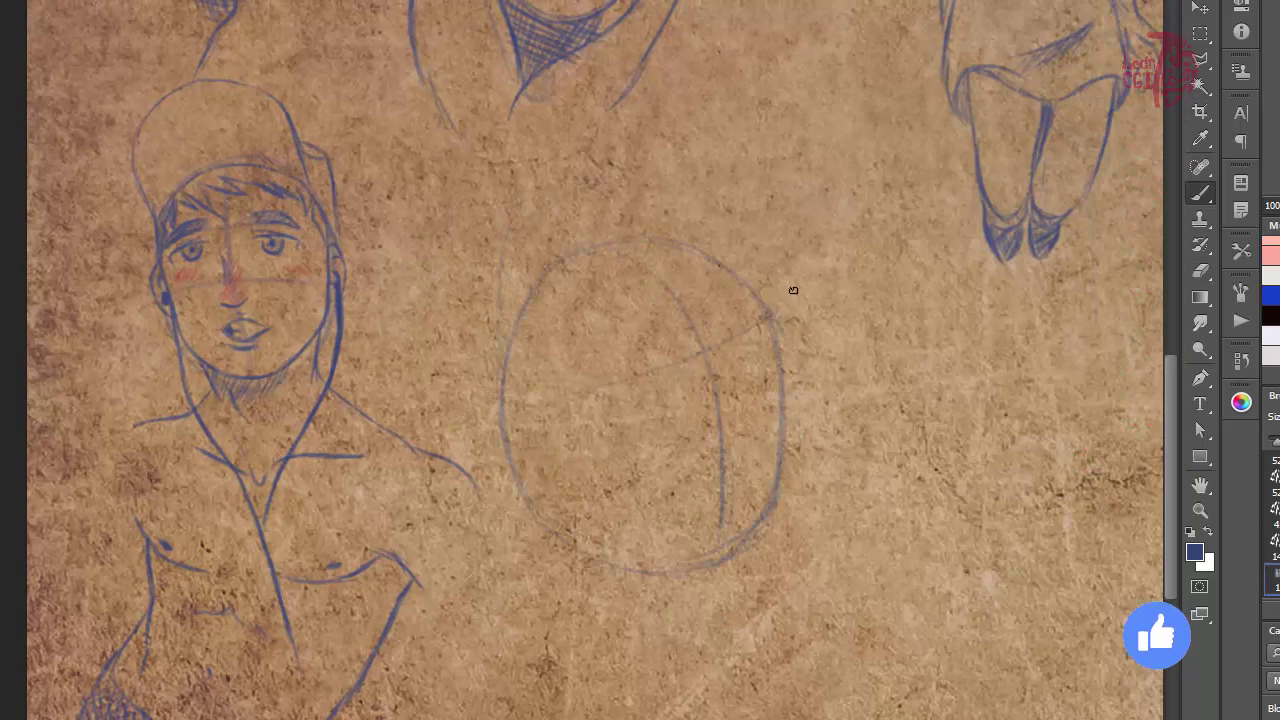
pyautogui.moveTo(762, 303); pyautogui.dragTo(560, 408)
pyautogui.moveTo(800, 380); pyautogui.dragTo(584, 502)
pyautogui.press('e')
pyautogui.press('b')
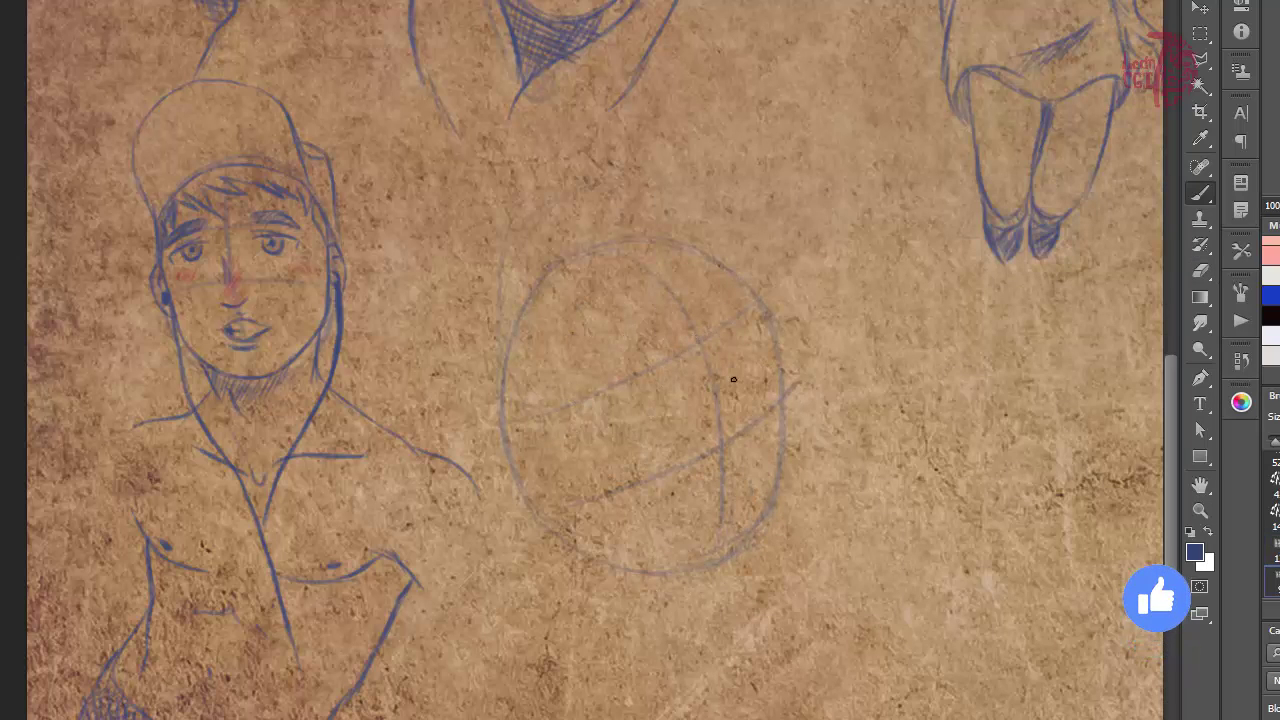
# - Draw the fifth head's nose and both eyes along the slanted guideline, erasing and undoing stray strokes
pyautogui.moveTo(727, 402); pyautogui.dragTo(733, 434)
pyautogui.hotkey('ctrl', 'z')
pyautogui.press('e')
pyautogui.moveTo(712, 350)
pyautogui.mouseDown()
pyautogui.moveTo(737, 386)
pyautogui.moveTo(709, 440)
pyautogui.mouseUp()
pyautogui.press('b')
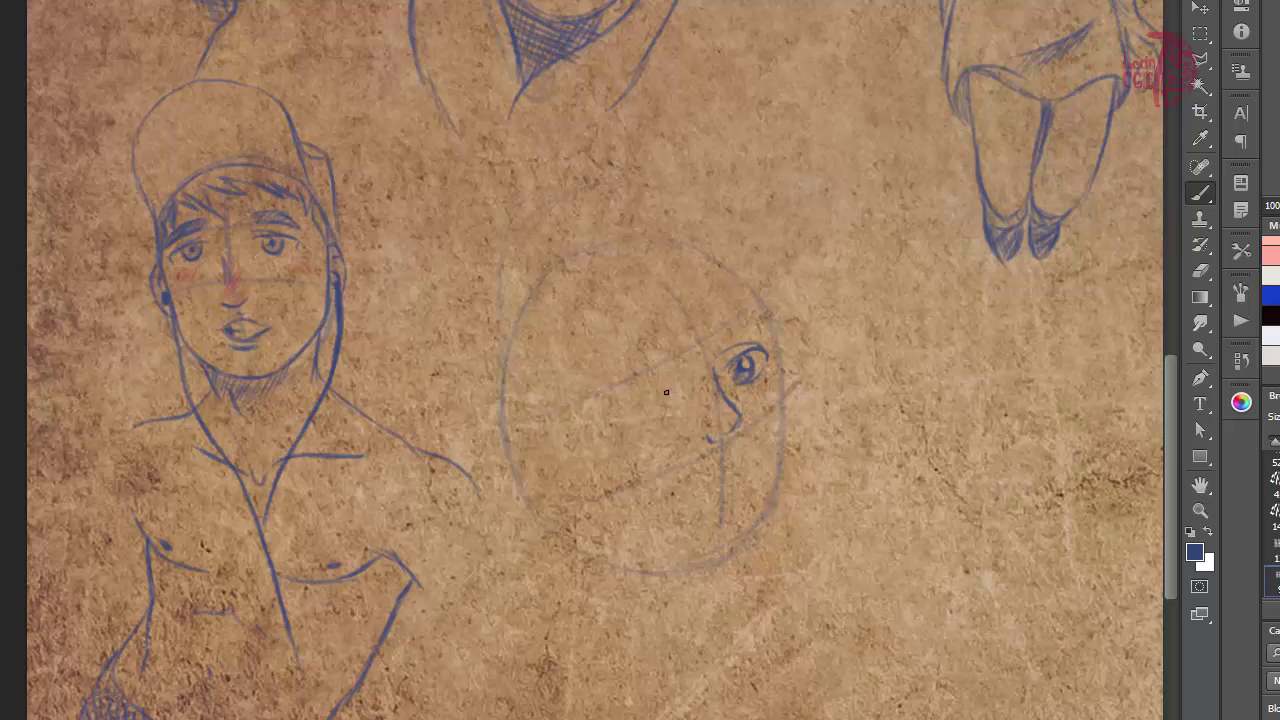
pyautogui.hotkey('ctrl', 'z')
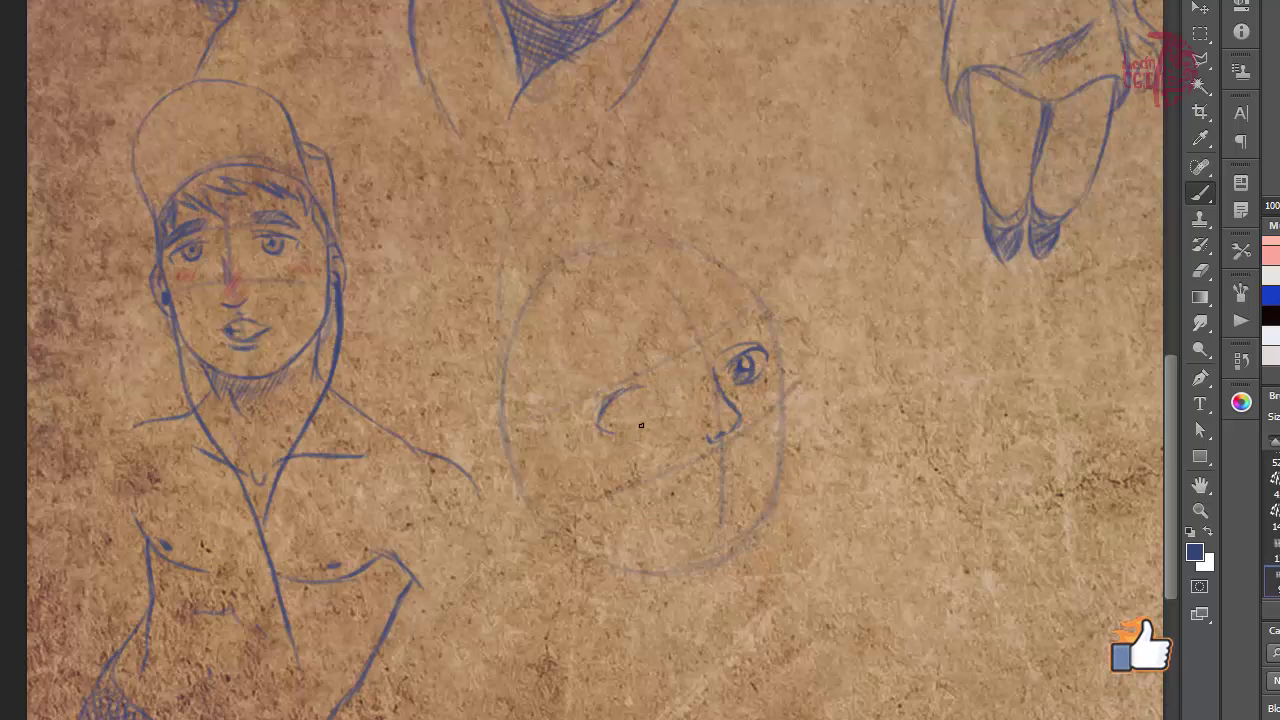
pyautogui.moveTo(625, 392)
pyautogui.mouseDown()
pyautogui.moveTo(612, 434)
pyautogui.moveTo(650, 406)
pyautogui.moveTo(643, 379)
pyautogui.moveTo(612, 430)
pyautogui.mouseUp()
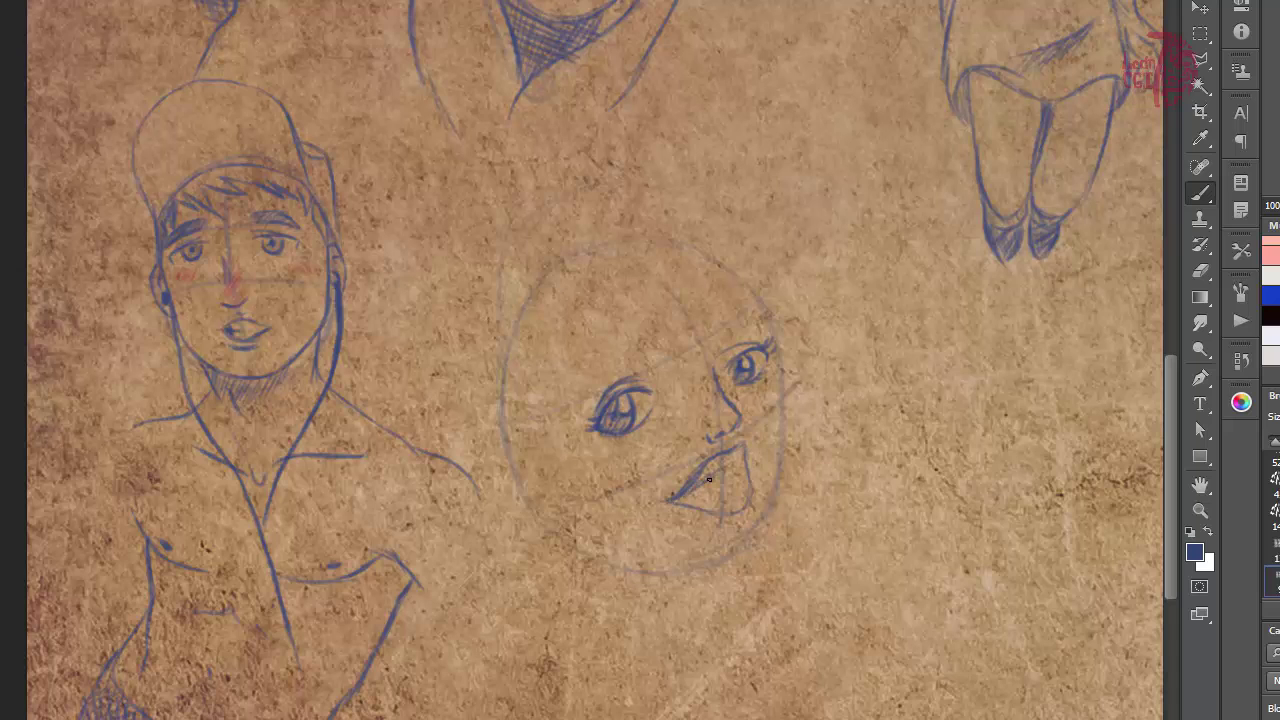
# - Draw the fifth head's full parted lips and shade the upper lip
pyautogui.moveTo(685, 505); pyautogui.dragTo(736, 485)
pyautogui.moveTo(728, 496)
pyautogui.mouseDown()
pyautogui.moveTo(747, 484)
pyautogui.moveTo(722, 505)
pyautogui.mouseUp()
pyautogui.moveTo(676, 503)
pyautogui.mouseDown()
pyautogui.moveTo(714, 514)
pyautogui.moveTo(714, 463)
pyautogui.mouseUp()
pyautogui.moveTo(702, 478); pyautogui.dragTo(738, 452)
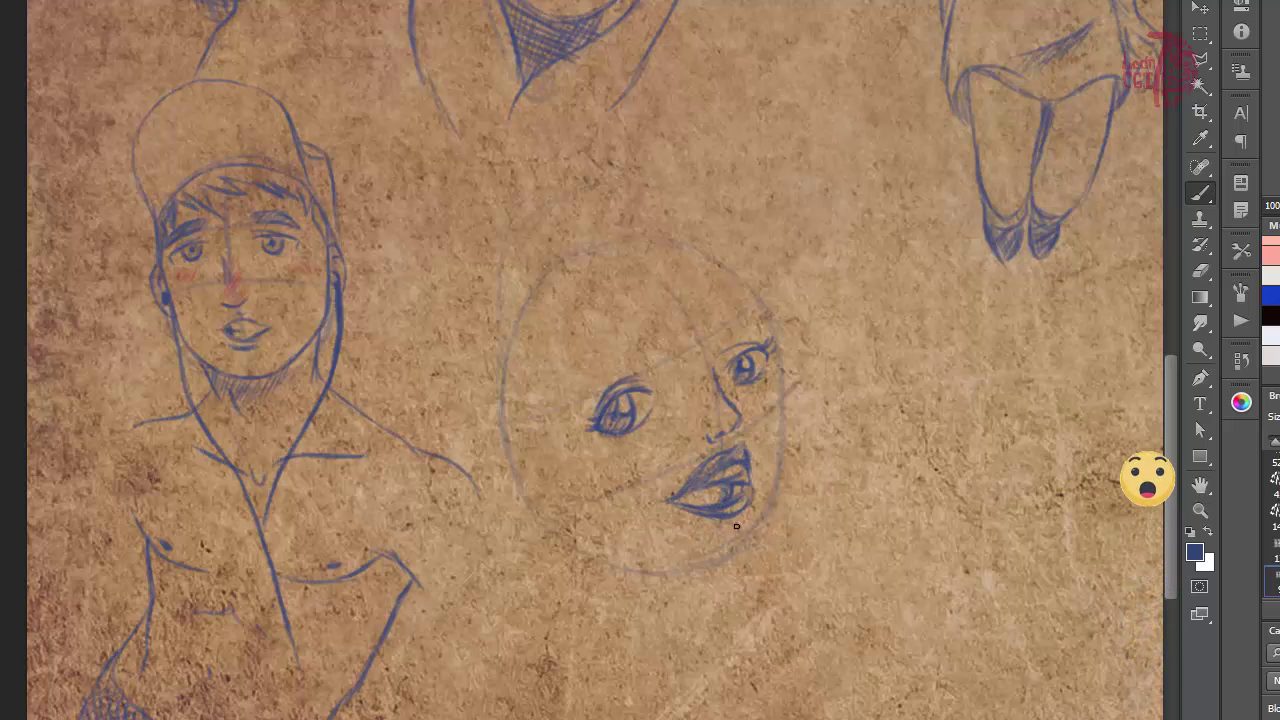
# - Switch to red and add blush strokes under both eyes and along the nose of the fifth head
pyautogui.click(1271, 256)
pyautogui.moveTo(622, 450); pyautogui.dragTo(600, 469)
pyautogui.moveTo(767, 377); pyautogui.dragTo(785, 386)
pyautogui.moveTo(729, 414); pyautogui.dragTo(717, 433)
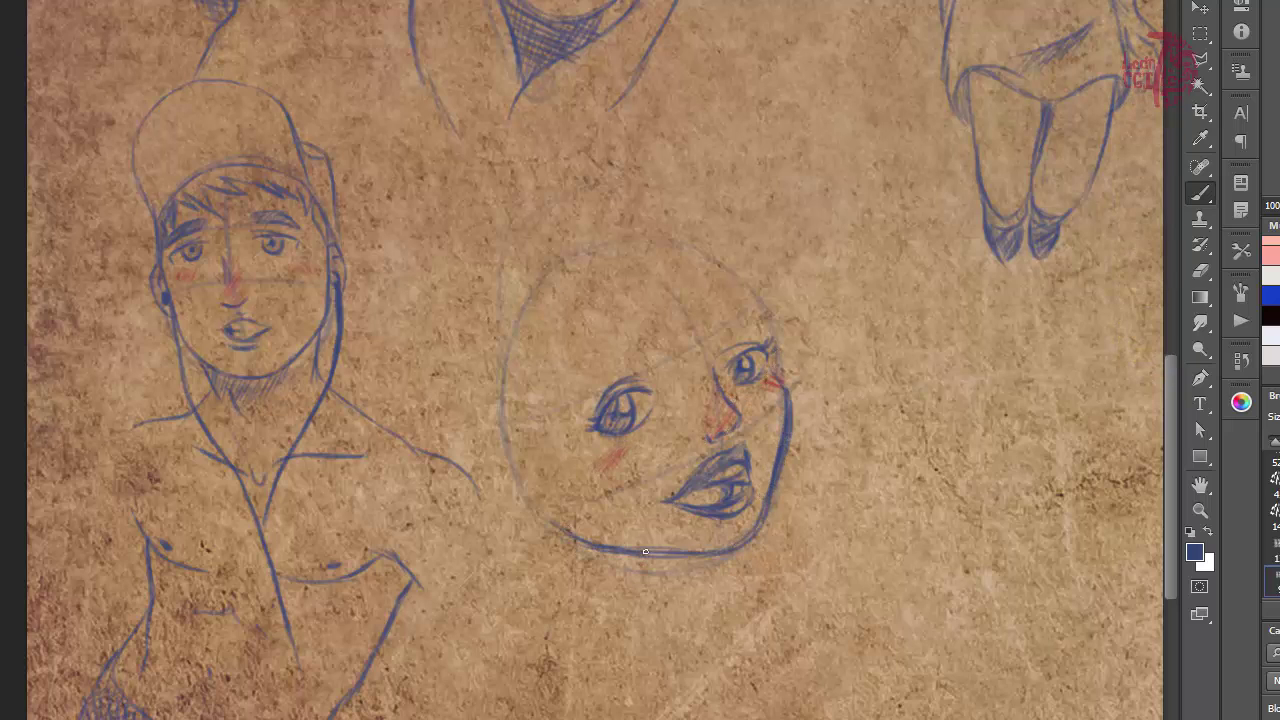
# - Draw the fifth head's jaw, chin and far cheek contour in blue, erasing the first cheek line and redrawing it
pyautogui.moveTo(645, 551); pyautogui.dragTo(774, 468)
pyautogui.press('e')
pyautogui.moveTo(796, 388); pyautogui.dragTo(774, 537)
pyautogui.press('b')
pyautogui.moveTo(774, 348); pyautogui.dragTo(782, 452)
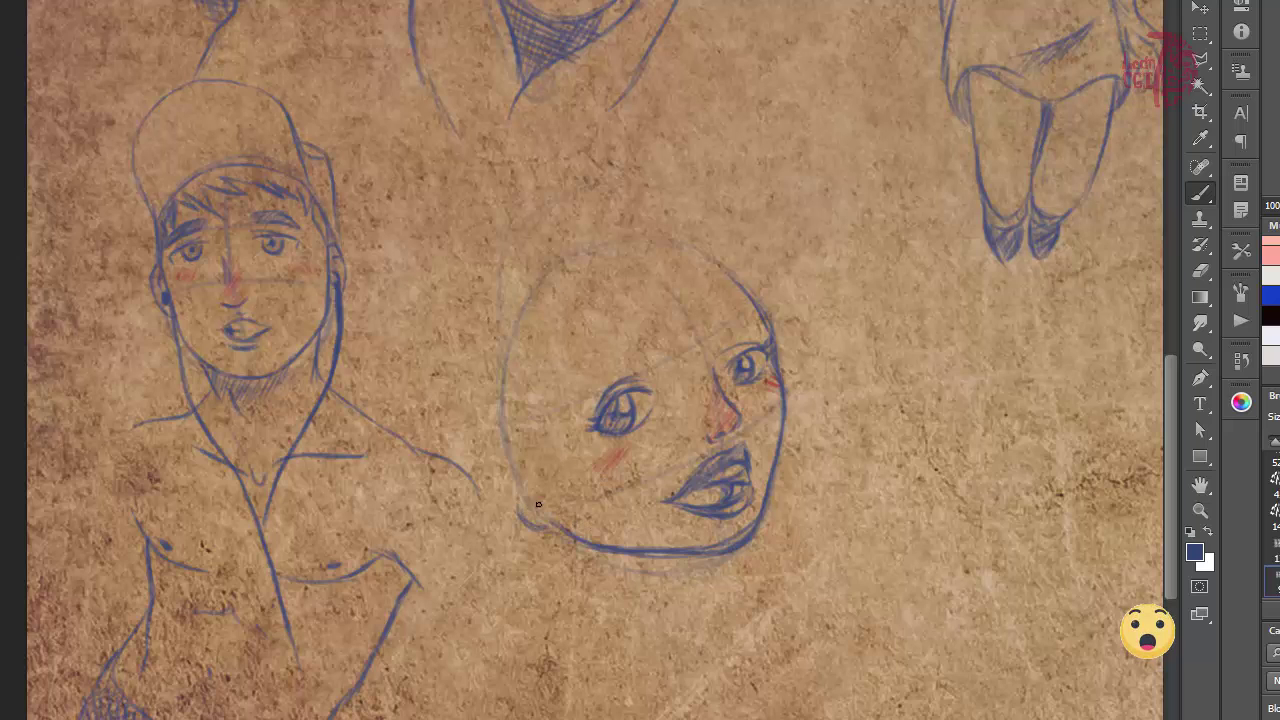
# - Draw the fifth head's two eyebrows, the hairline framing her face and long strands down the near side
pyautogui.moveTo(718, 332); pyautogui.dragTo(756, 300)
pyautogui.moveTo(626, 354)
pyautogui.mouseDown()
pyautogui.moveTo(654, 350)
pyautogui.moveTo(568, 386)
pyautogui.mouseUp()
pyautogui.moveTo(612, 270)
pyautogui.mouseDown()
pyautogui.moveTo(640, 266)
pyautogui.moveTo(566, 330)
pyautogui.mouseUp()
pyautogui.moveTo(572, 370)
pyautogui.mouseDown()
pyautogui.moveTo(534, 622)
pyautogui.moveTo(528, 252)
pyautogui.mouseUp()
pyautogui.moveTo(472, 455); pyautogui.dragTo(462, 300)
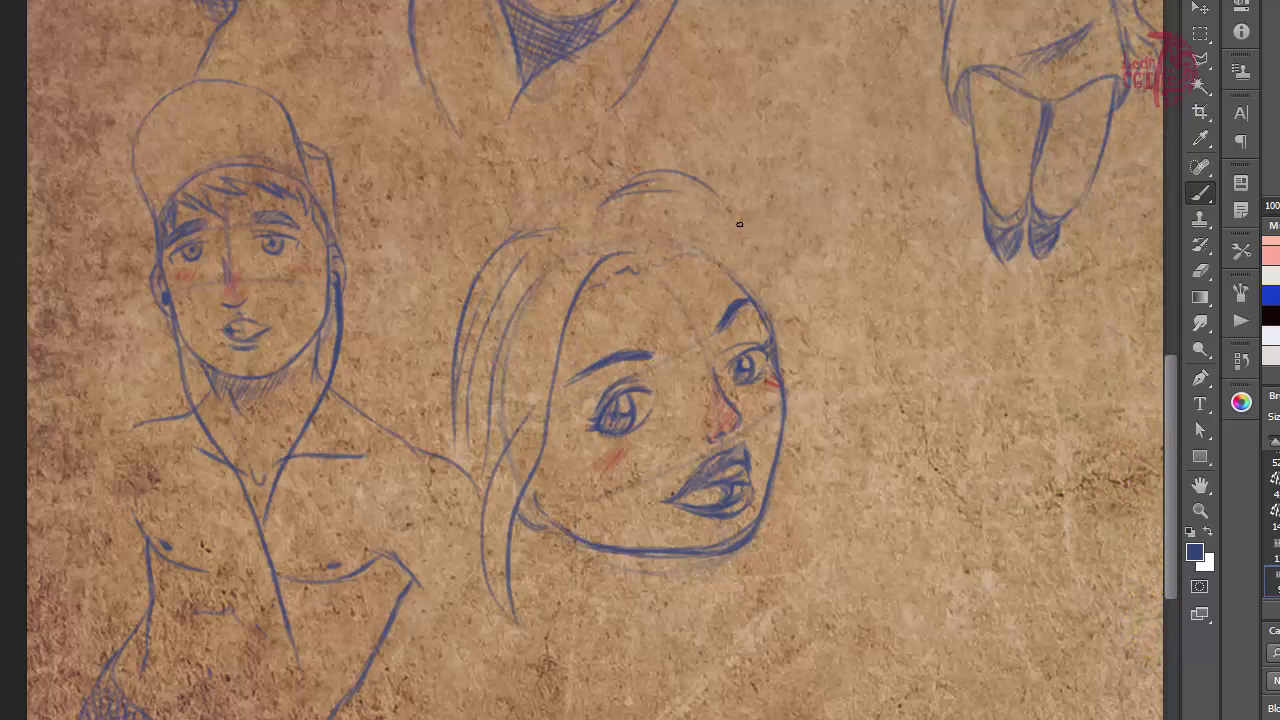
# - Add strands along the fifth head's crown and far side, erasing the first crown outline and undoing stray strokes
pyautogui.moveTo(592, 217); pyautogui.dragTo(502, 252)
pyautogui.moveTo(602, 239); pyautogui.dragTo(522, 278)
pyautogui.press('e')
pyautogui.moveTo(608, 190)
pyautogui.mouseDown()
pyautogui.moveTo(746, 240)
pyautogui.moveTo(762, 314)
pyautogui.mouseUp()
pyautogui.press('b')
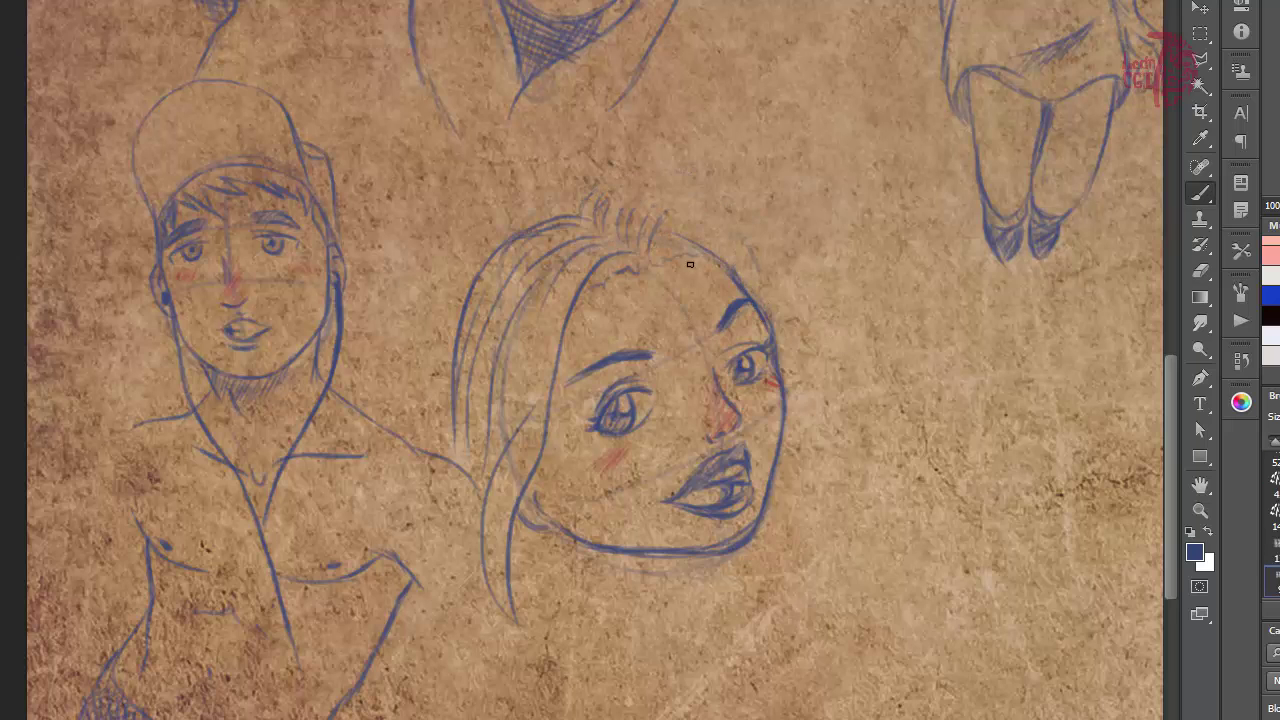
pyautogui.moveTo(690, 240); pyautogui.dragTo(775, 285)
pyautogui.moveTo(824, 448); pyautogui.dragTo(862, 565)
pyautogui.hotkey('ctrl', 'alt', 'z')
pyautogui.hotkey('ctrl', 'alt', 'z')
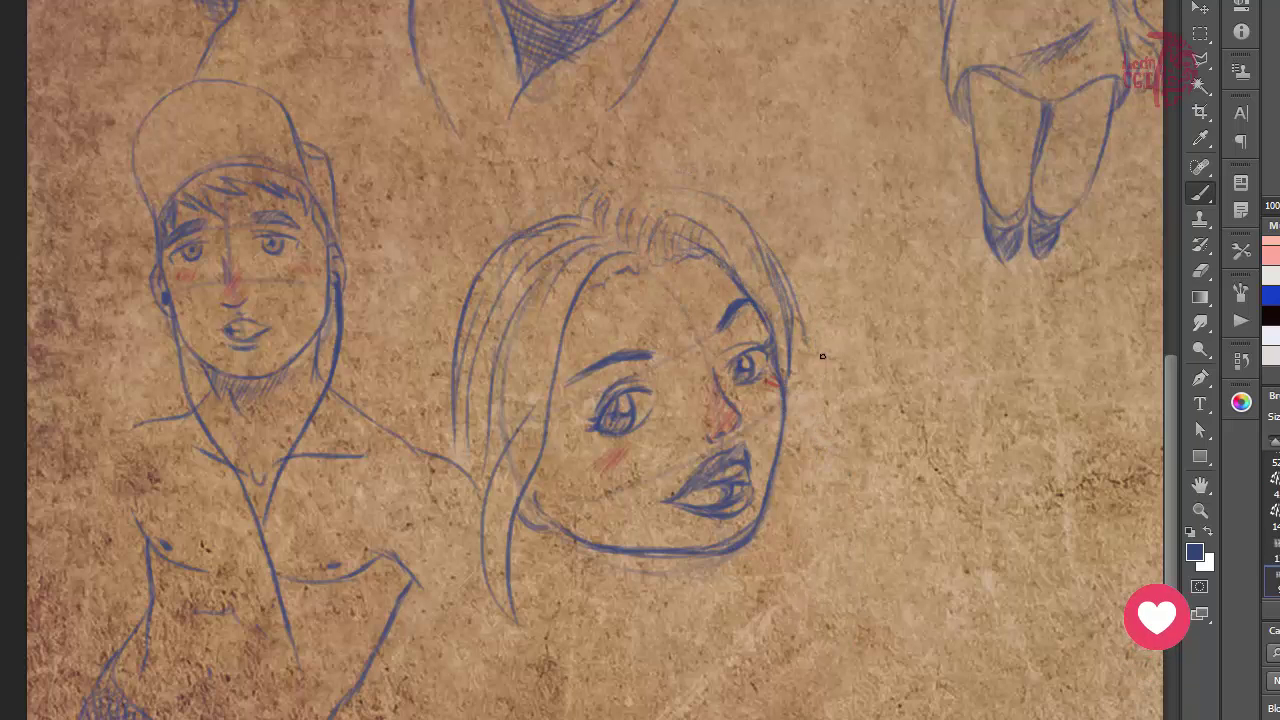
# - Draw long flowing strands on the far side of the fifth head and sketch her neck below the jaw
pyautogui.moveTo(800, 364); pyautogui.dragTo(787, 662)
pyautogui.moveTo(823, 482); pyautogui.dragTo(792, 620)
pyautogui.moveTo(808, 460); pyautogui.dragTo(787, 655)
pyautogui.moveTo(797, 456); pyautogui.dragTo(783, 600)
pyautogui.moveTo(766, 510); pyautogui.dragTo(740, 718)
pyautogui.moveTo(776, 540); pyautogui.dragTo(755, 718)
pyautogui.moveTo(670, 566); pyautogui.dragTo(642, 660)
pyautogui.moveTo(552, 535); pyautogui.dragTo(546, 625)
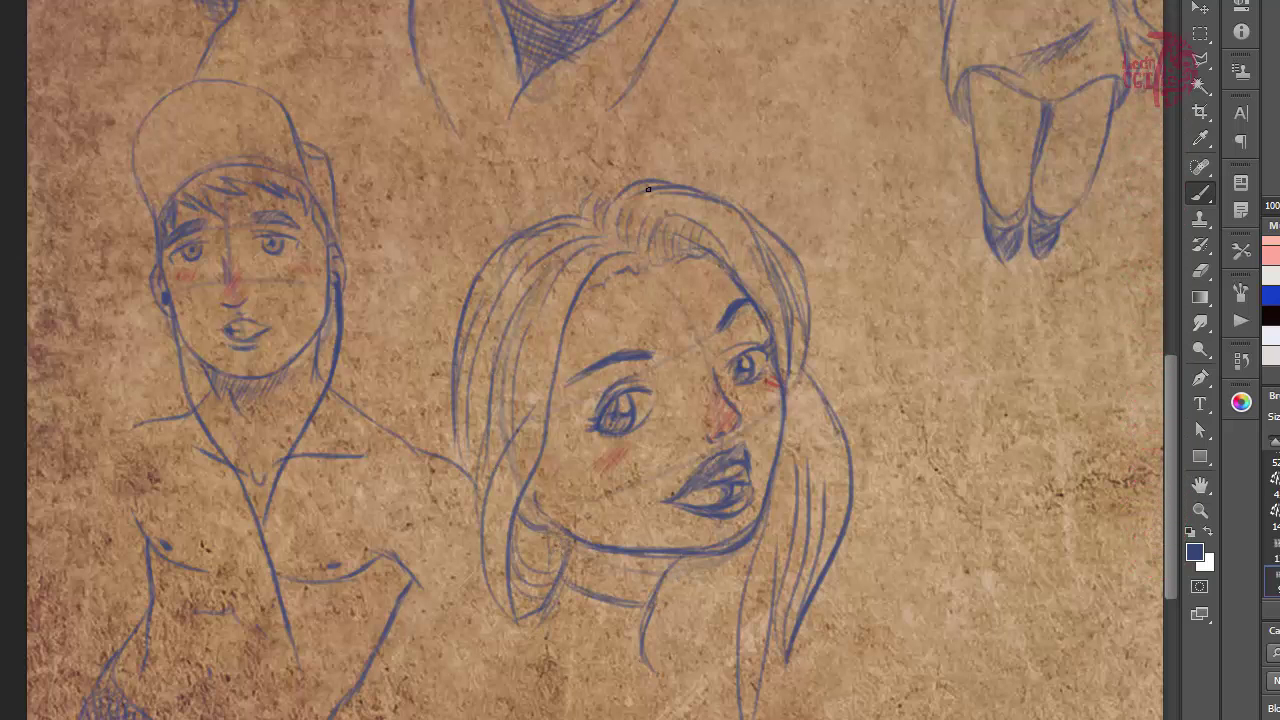
# - Complete the fifth head's outer hair contour and darken the strands around the crown and parting
pyautogui.moveTo(648, 188); pyautogui.dragTo(437, 473)
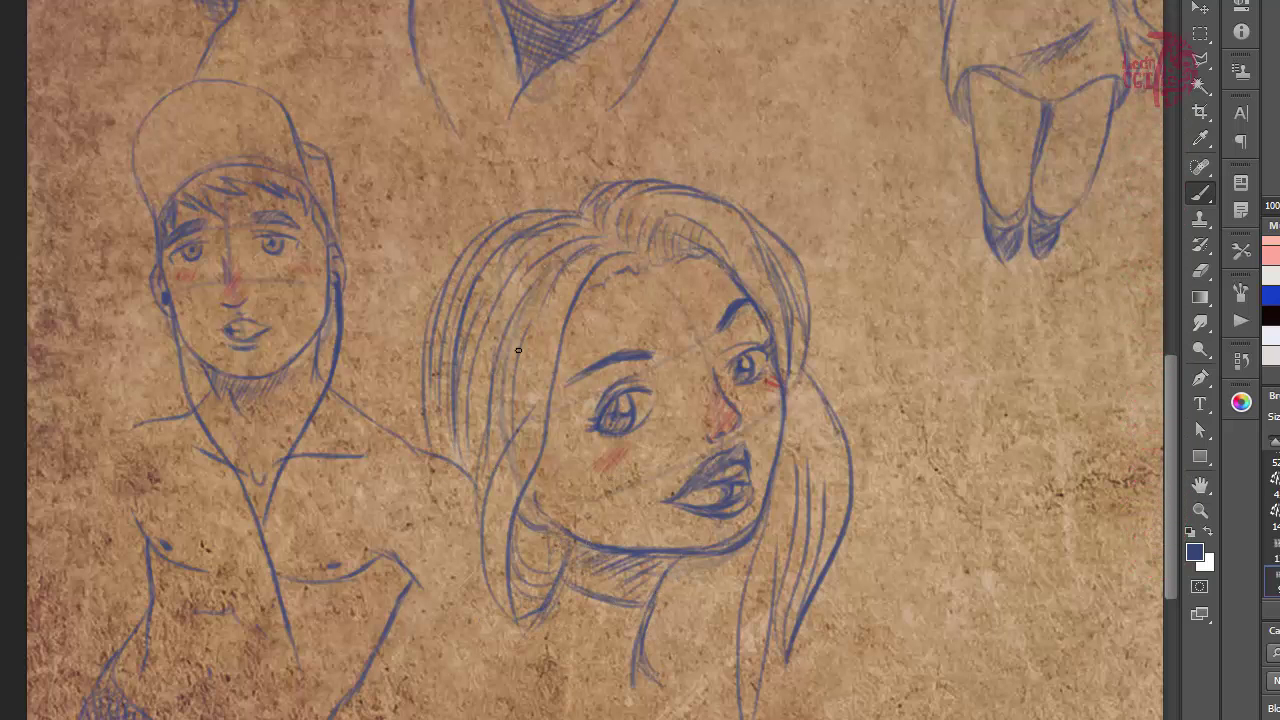
pyautogui.moveTo(578, 220); pyautogui.dragTo(478, 312)
pyautogui.moveTo(650, 192); pyautogui.dragTo(614, 240)
pyautogui.moveTo(630, 192); pyautogui.dragTo(592, 218)
# - Sketch an oval sixth head beside the fifth with guidelines, then draw its nose and both eyes
pyautogui.moveTo(643, 501); pyautogui.dragTo(274, 449)
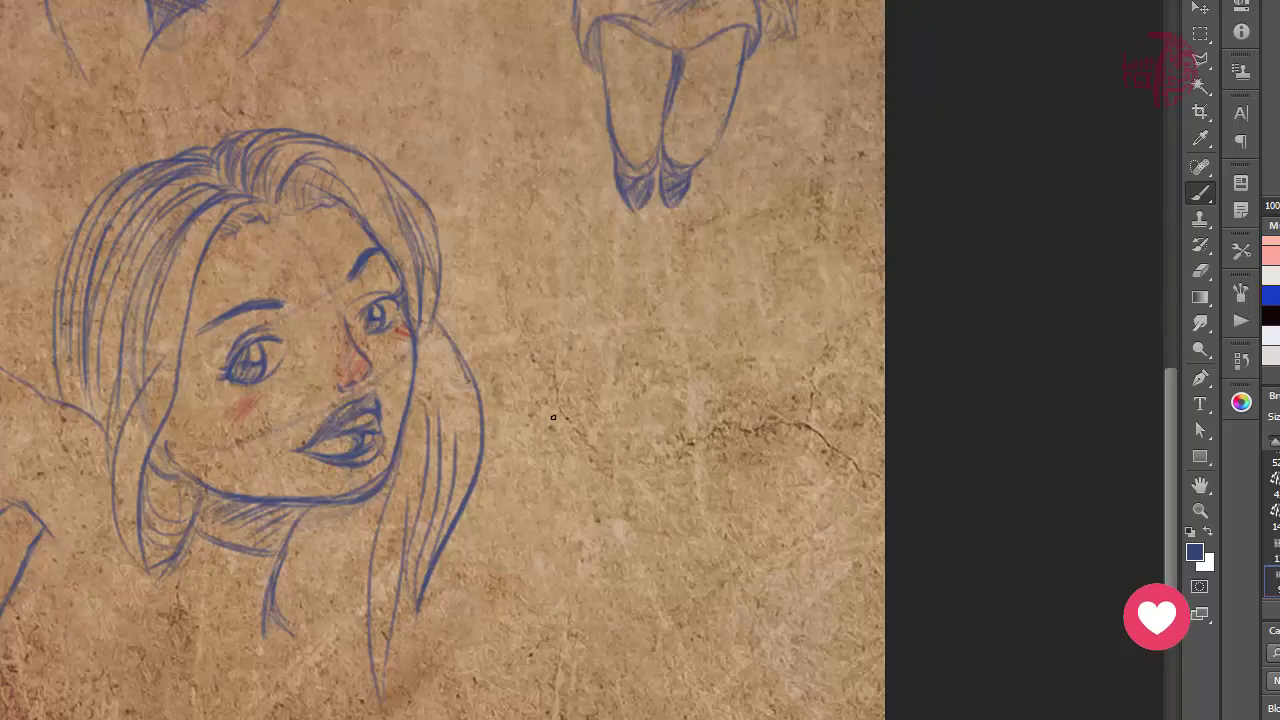
pyautogui.moveTo(537, 245)
pyautogui.mouseDown()
pyautogui.moveTo(780, 210)
pyautogui.moveTo(691, 208)
pyautogui.mouseUp()
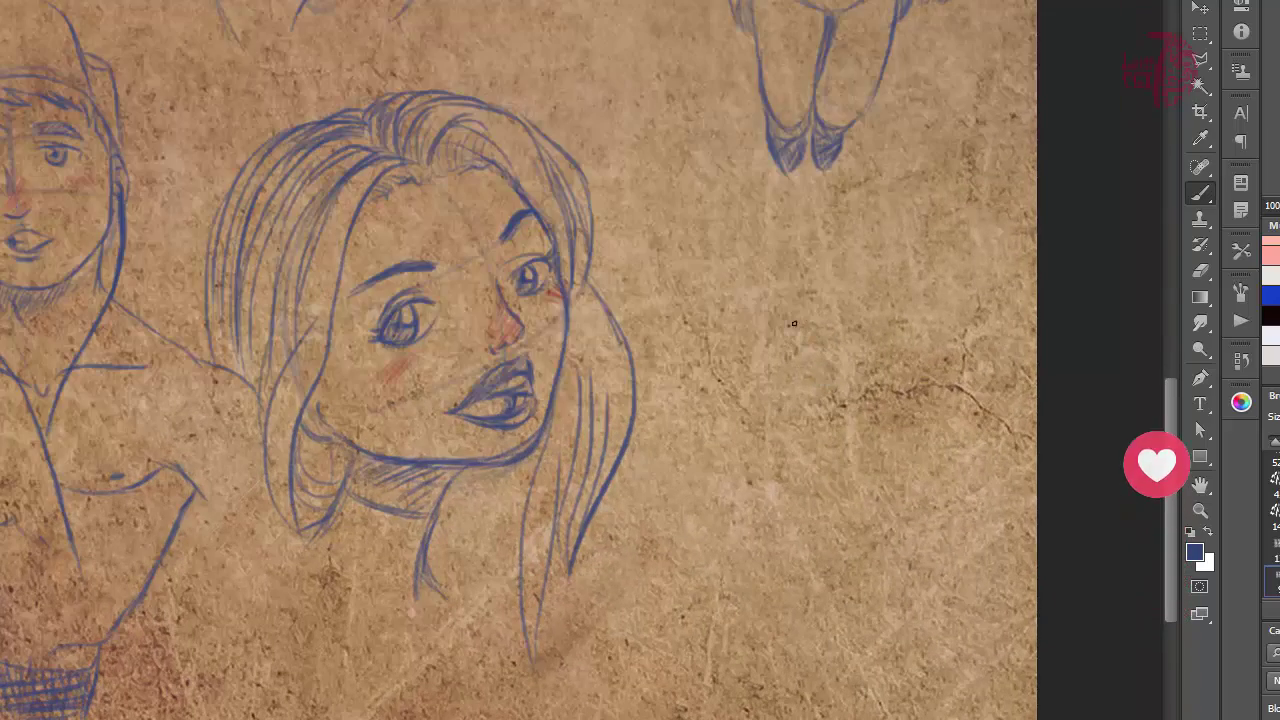
pyautogui.moveTo(728, 326); pyautogui.dragTo(893, 554)
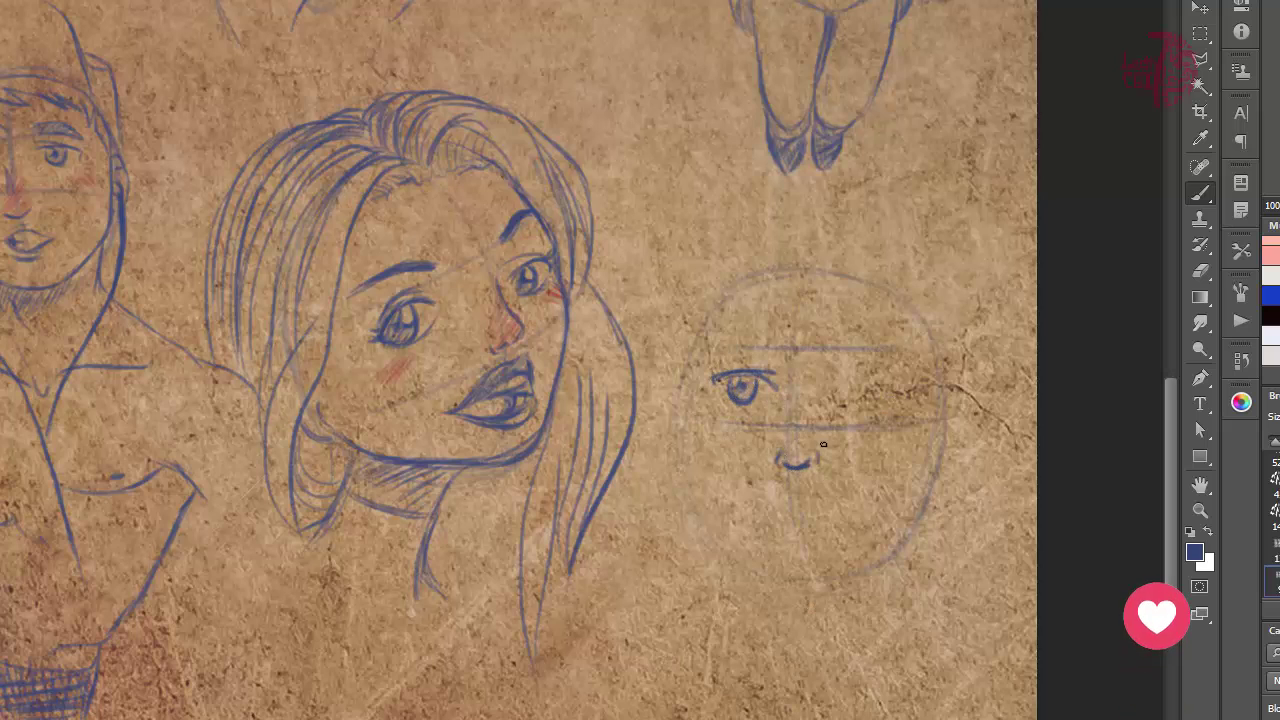
pyautogui.moveTo(846, 388)
pyautogui.mouseDown()
pyautogui.moveTo(898, 383)
pyautogui.moveTo(909, 397)
pyautogui.mouseUp()
pyautogui.moveTo(842, 380)
pyautogui.mouseDown()
pyautogui.moveTo(880, 374)
pyautogui.moveTo(882, 401)
pyautogui.mouseUp()
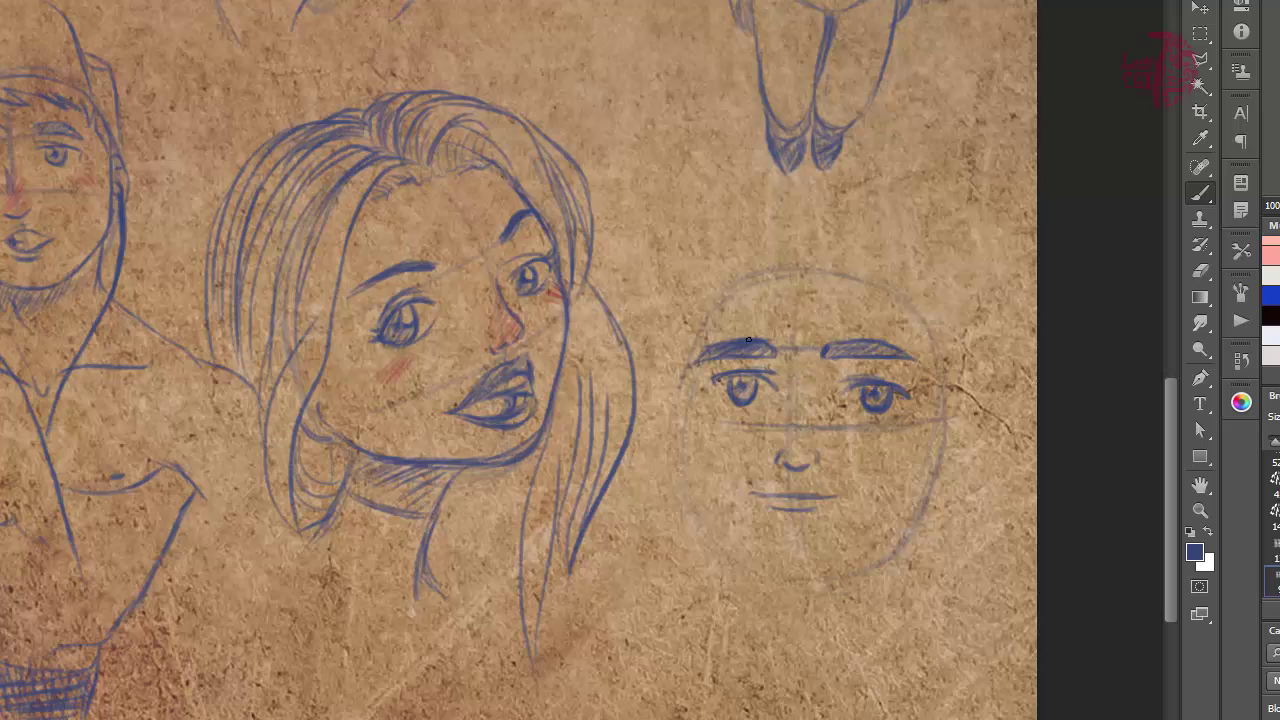
pyautogui.moveTo(698, 450); pyautogui.dragTo(754, 568)
pyautogui.moveTo(720, 520); pyautogui.dragTo(846, 580)
pyautogui.hotkey('ctrl', 'alt', 'z')
pyautogui.hotkey('ctrl', 'alt', 'z')
pyautogui.hotkey('ctrl', 'alt', 'z')
# - Draw the sixth head's face outline and jaw, then add the ear and the hatched sideburn
pyautogui.moveTo(697, 380); pyautogui.dragTo(736, 545)
pyautogui.moveTo(730, 524)
pyautogui.mouseDown()
pyautogui.moveTo(846, 583)
pyautogui.moveTo(938, 482)
pyautogui.mouseUp()
pyautogui.moveTo(957, 453); pyautogui.dragTo(935, 484)
pyautogui.moveTo(944, 408); pyautogui.dragTo(936, 484)
pyautogui.moveTo(952, 424); pyautogui.dragTo(936, 470)
pyautogui.moveTo(926, 388); pyautogui.dragTo(912, 500)
pyautogui.moveTo(943, 390); pyautogui.dragTo(920, 480)
pyautogui.moveTo(900, 279); pyautogui.dragTo(932, 345)
# - Draw the sixth head's side-swept fringe and the rounded outline of his short hair
pyautogui.moveTo(900, 284); pyautogui.dragTo(794, 326)
pyautogui.moveTo(824, 323); pyautogui.dragTo(682, 368)
pyautogui.moveTo(690, 325); pyautogui.dragTo(850, 252)
pyautogui.moveTo(712, 288)
pyautogui.mouseDown()
pyautogui.moveTo(880, 215)
pyautogui.moveTo(872, 195)
pyautogui.mouseUp()
pyautogui.moveTo(780, 212); pyautogui.dragTo(944, 262)
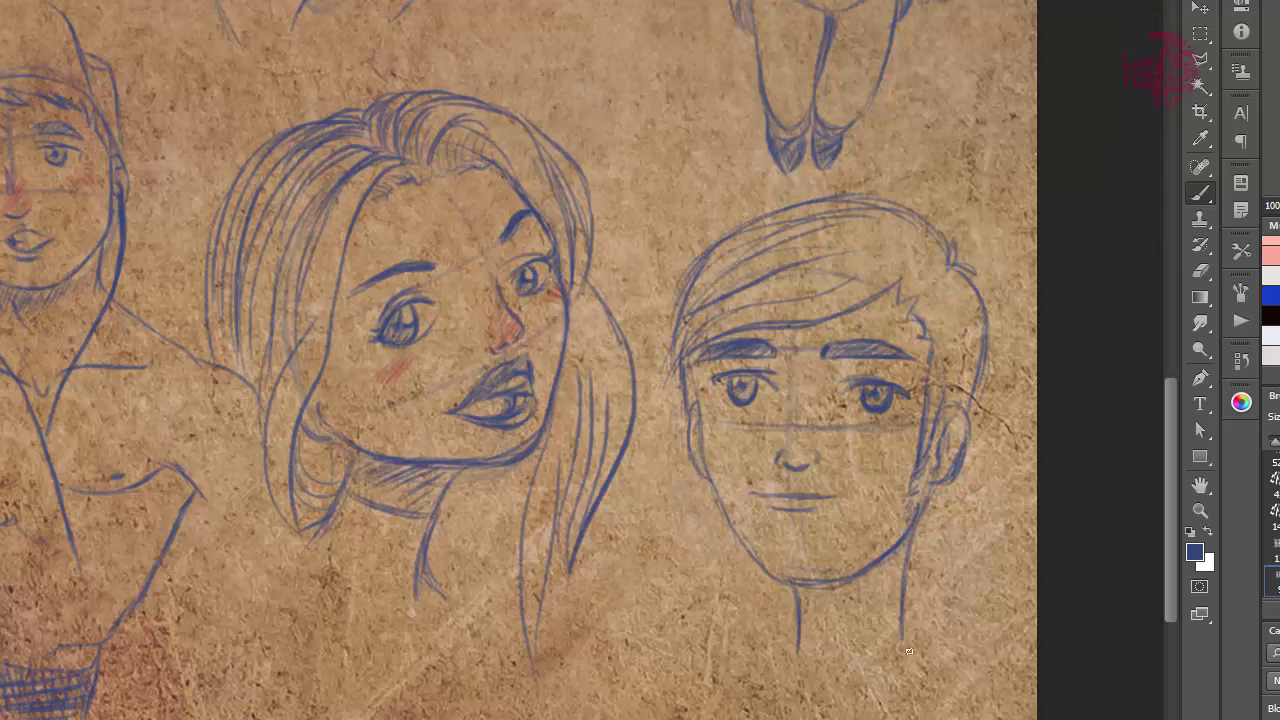
# - Hatch the shadow on the sixth head's neck and add red blush to the cheeks and nose
pyautogui.moveTo(815, 605); pyautogui.dragTo(900, 552)
pyautogui.moveTo(746, 415); pyautogui.dragTo(732, 430)
pyautogui.moveTo(900, 420); pyautogui.dragTo(882, 435)
pyautogui.moveTo(812, 444); pyautogui.dragTo(796, 464)
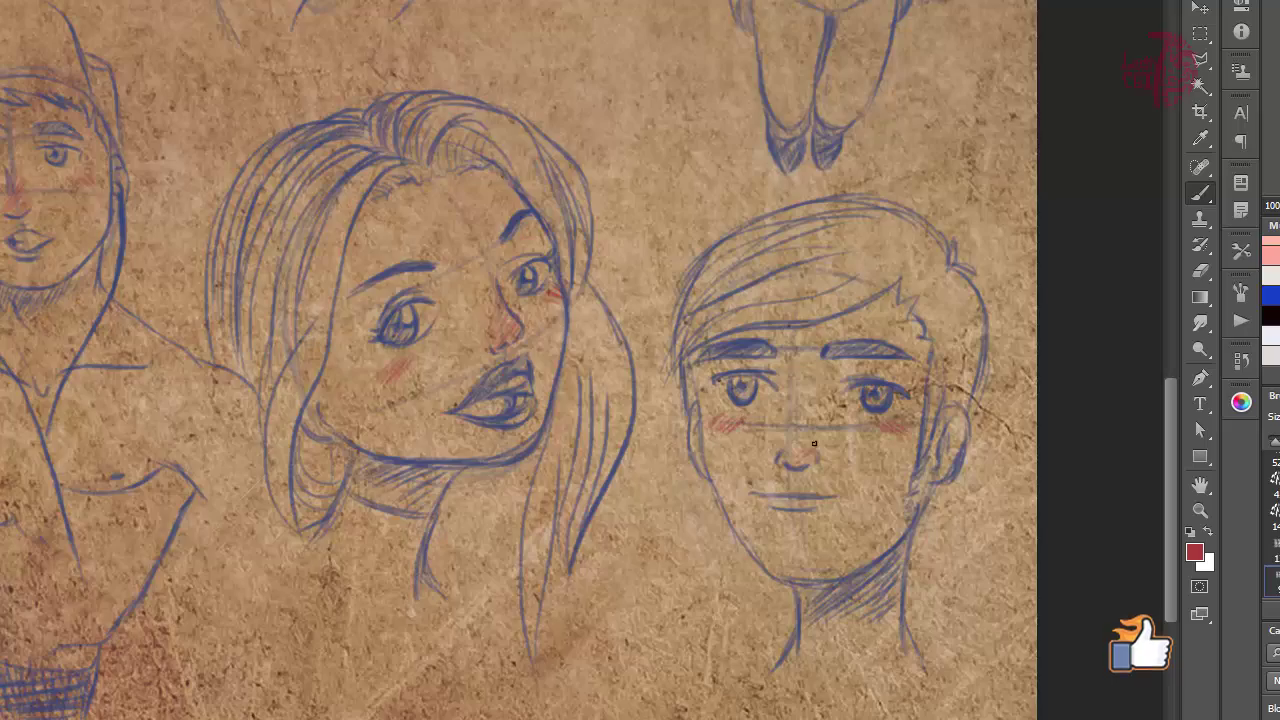
# - Zoom to 150% and sketch an oval seventh head with guidelines in the empty area below the capped man
pyautogui.moveTo(509, 716)
pyautogui.mouseDown()
pyautogui.moveTo(720, 514)
pyautogui.moveTo(712, 428)
pyautogui.mouseUp()
pyautogui.moveTo(446, 414); pyautogui.dragTo(444, 405)
pyautogui.doubleClick(1271, 205)
pyautogui.write('150')
pyautogui.press('Return')
pyautogui.moveTo(140, 582)
pyautogui.mouseDown()
pyautogui.moveTo(417, 374)
pyautogui.moveTo(422, 385)
pyautogui.mouseUp()
pyautogui.moveTo(298, 152); pyautogui.dragTo(443, 420)
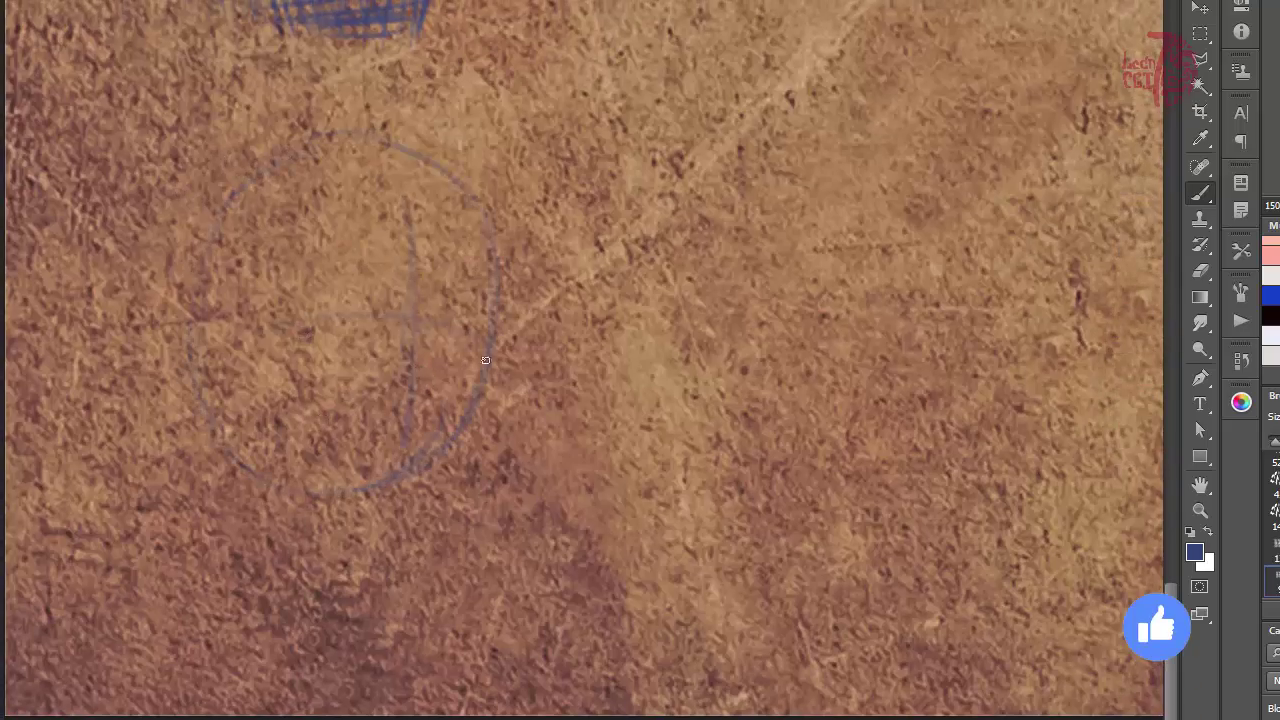
# - Draw the seventh head's small nose, open mouth and far eye
pyautogui.moveTo(420, 316); pyautogui.dragTo(376, 416)
pyautogui.moveTo(436, 364); pyautogui.dragTo(416, 428)
pyautogui.moveTo(394, 382); pyautogui.dragTo(434, 376)
pyautogui.moveTo(408, 382); pyautogui.dragTo(413, 428)
pyautogui.moveTo(494, 292)
pyautogui.mouseDown()
pyautogui.moveTo(430, 300)
pyautogui.moveTo(444, 282)
pyautogui.mouseUp()
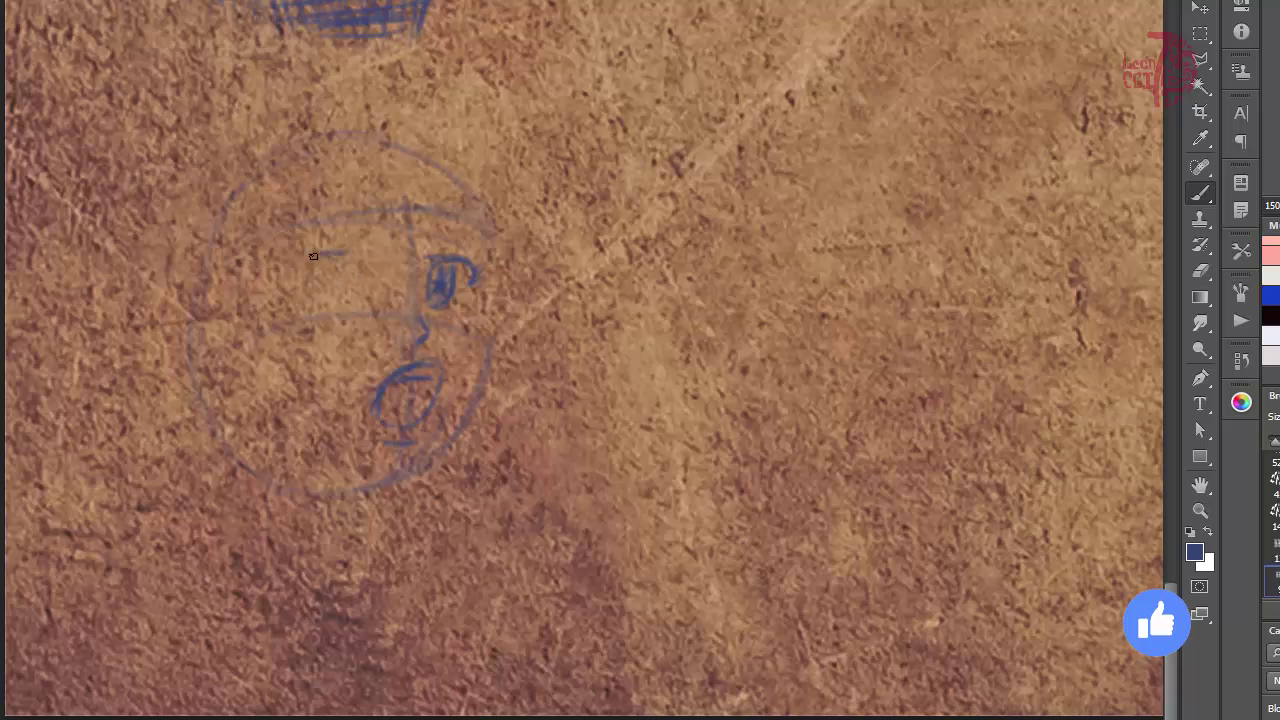
# - Draw the seventh head's near eye with its iris and upper lash line, then add both eyebrows
pyautogui.moveTo(313, 256)
pyautogui.mouseDown()
pyautogui.moveTo(277, 271)
pyautogui.moveTo(318, 310)
pyautogui.mouseUp()
pyautogui.moveTo(316, 272); pyautogui.dragTo(324, 303)
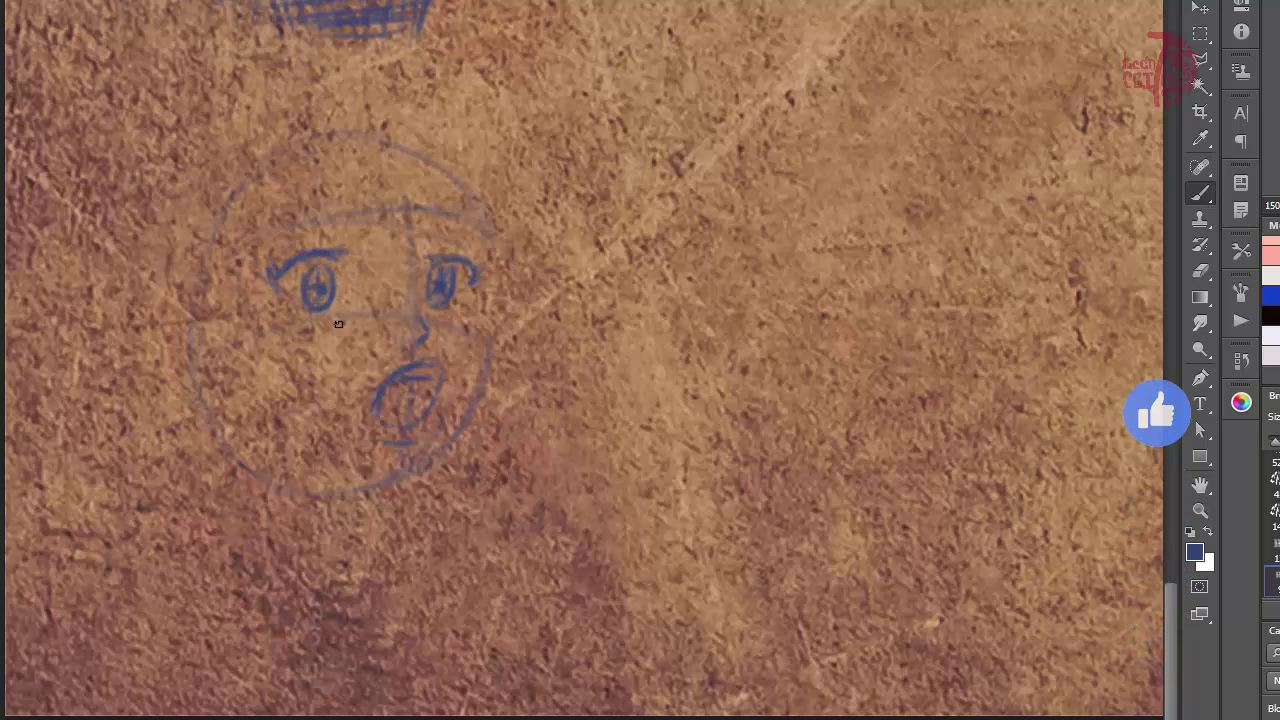
pyautogui.moveTo(424, 212); pyautogui.dragTo(488, 230)
pyautogui.moveTo(272, 236); pyautogui.dragTo(328, 212)
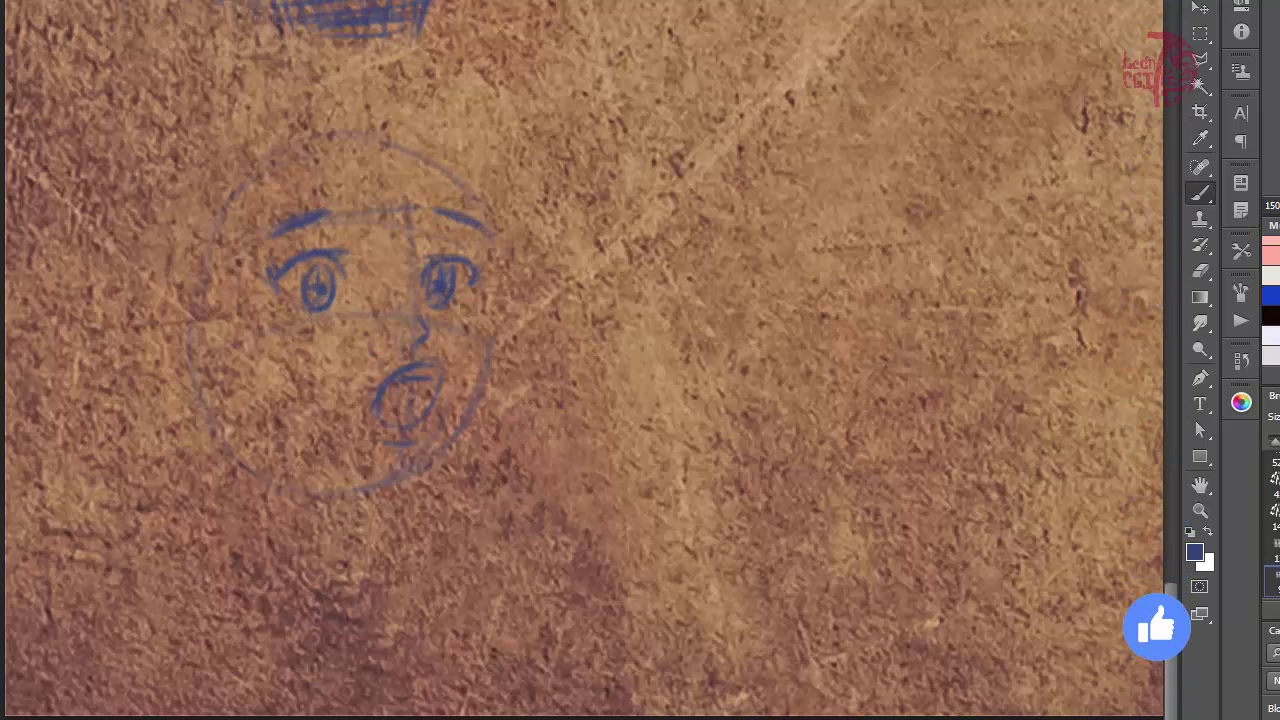
# - Blush the seventh head's nose and cheeks in red, then draw blue bangs and long hair curving inward below the chin
pyautogui.keyDown('alt'); pyautogui.click(422, 330); pyautogui.keyUp('alt')
pyautogui.moveTo(392, 174)
pyautogui.mouseDown()
pyautogui.moveTo(374, 276)
pyautogui.moveTo(394, 254)
pyautogui.mouseUp()
pyautogui.moveTo(384, 138)
pyautogui.mouseDown()
pyautogui.moveTo(334, 220)
pyautogui.moveTo(292, 246)
pyautogui.mouseUp()
pyautogui.moveTo(264, 192); pyautogui.dragTo(242, 280)
pyautogui.moveTo(246, 232); pyautogui.dragTo(244, 456)
pyautogui.moveTo(240, 410); pyautogui.dragTo(300, 608)
pyautogui.moveTo(145, 474); pyautogui.dragTo(300, 610)
pyautogui.moveTo(102, 508); pyautogui.dragTo(176, 596)
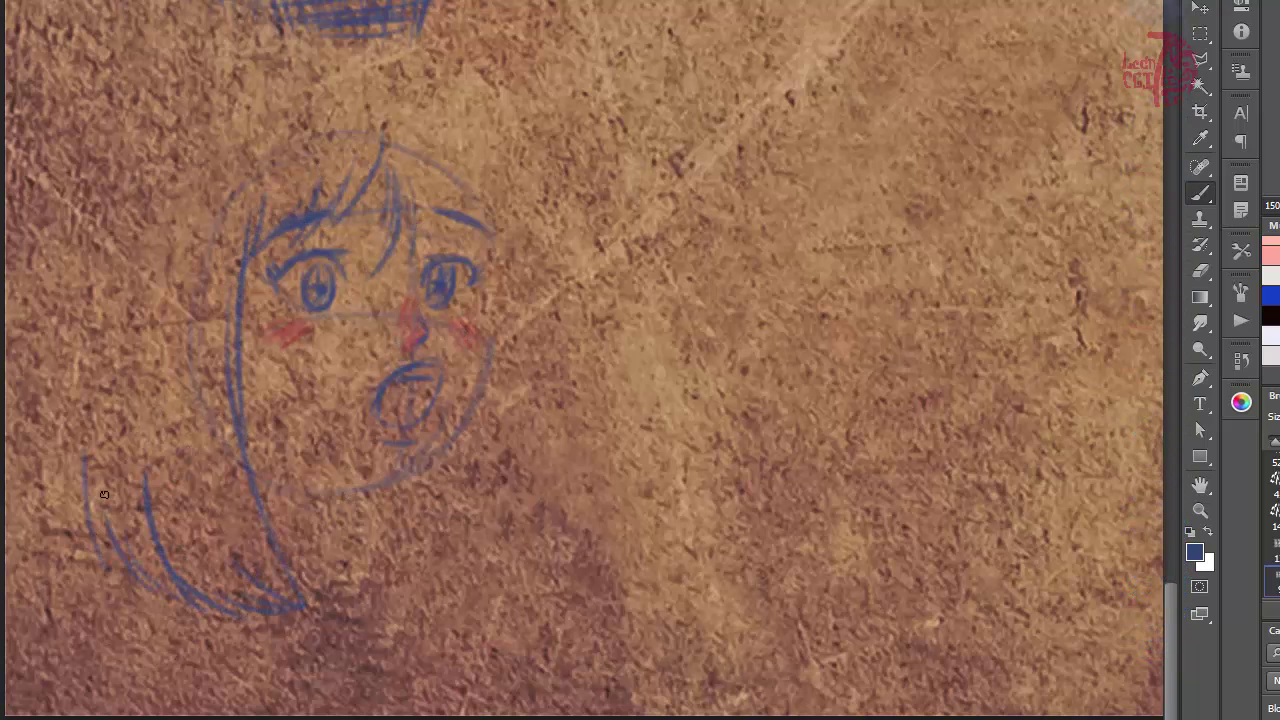
# - Draw the seventh head's outer hair strands, the rounded top of the hair and the far-side fringe
pyautogui.moveTo(106, 416); pyautogui.dragTo(112, 540)
pyautogui.moveTo(68, 408); pyautogui.dragTo(84, 536)
pyautogui.moveTo(90, 334); pyautogui.dragTo(40, 456)
pyautogui.moveTo(150, 250); pyautogui.dragTo(147, 322)
pyautogui.moveTo(90, 412)
pyautogui.mouseDown()
pyautogui.moveTo(352, 165)
pyautogui.moveTo(525, 282)
pyautogui.mouseUp()
pyautogui.moveTo(390, 226); pyautogui.dragTo(505, 370)
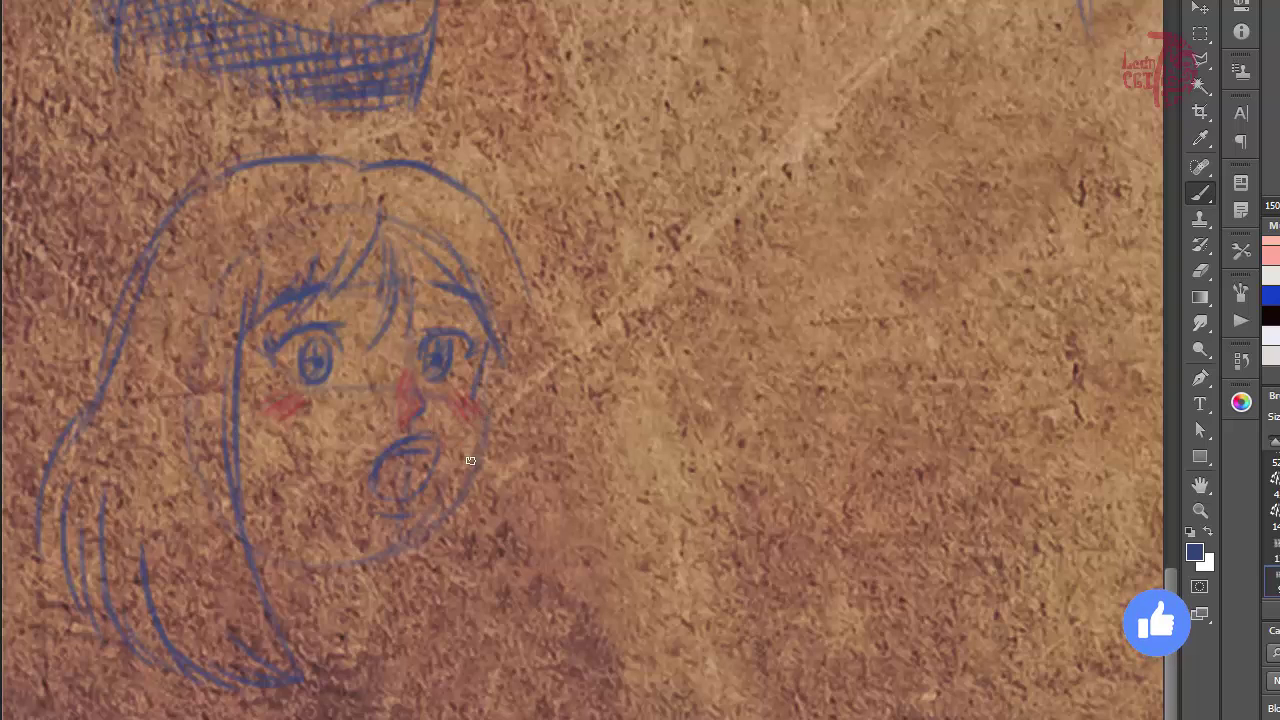
# - Outline the seventh head's jaw and chin, then add the neck with its dark shadow and the collar
pyautogui.moveTo(470, 460)
pyautogui.mouseDown()
pyautogui.moveTo(442, 497)
pyautogui.moveTo(274, 557)
pyautogui.mouseUp()
pyautogui.moveTo(326, 570); pyautogui.dragTo(319, 624)
pyautogui.moveTo(276, 558)
pyautogui.mouseDown()
pyautogui.moveTo(264, 586)
pyautogui.moveTo(243, 540)
pyautogui.mouseUp()
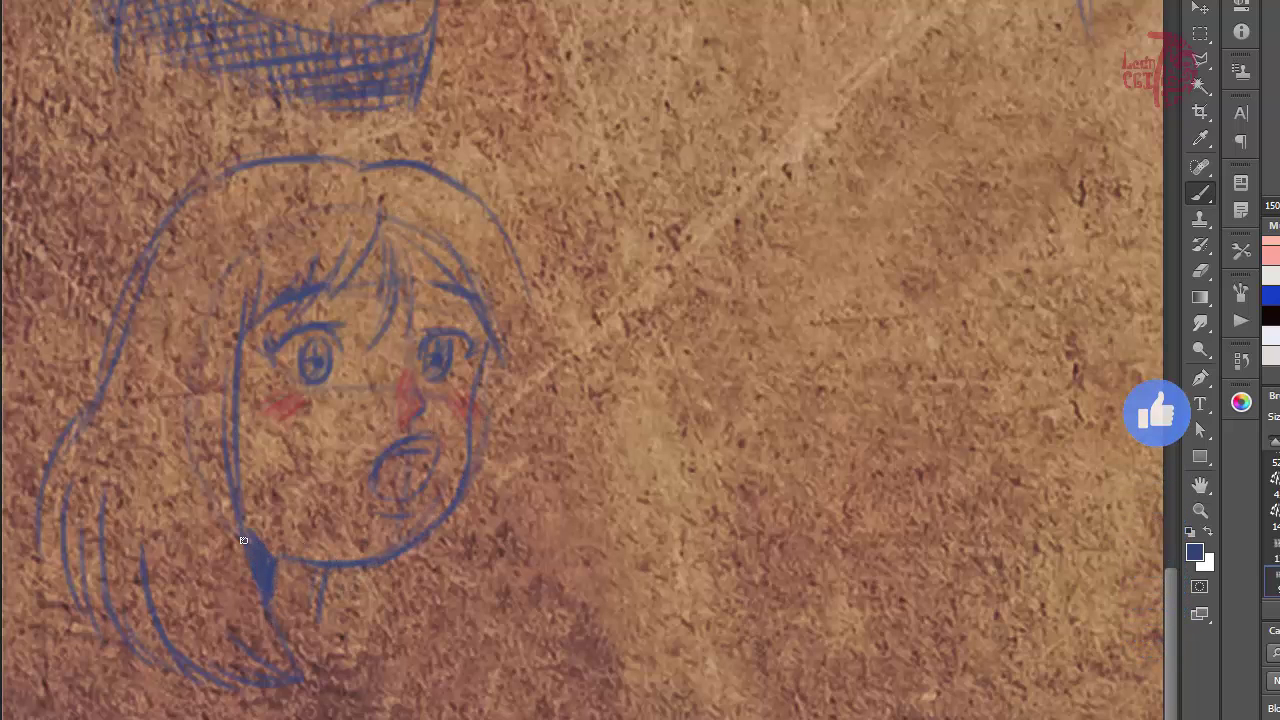
pyautogui.moveTo(338, 570)
pyautogui.mouseDown()
pyautogui.moveTo(321, 624)
pyautogui.moveTo(366, 706)
pyautogui.mouseUp()
pyautogui.moveTo(300, 690); pyautogui.dragTo(366, 707)
# - Draw the seventh head's curved hair ends and long strands on the far side of the face
pyautogui.moveTo(350, 656); pyautogui.dragTo(474, 599)
pyautogui.moveTo(505, 596); pyautogui.dragTo(463, 643)
pyautogui.moveTo(536, 530); pyautogui.dragTo(514, 612)
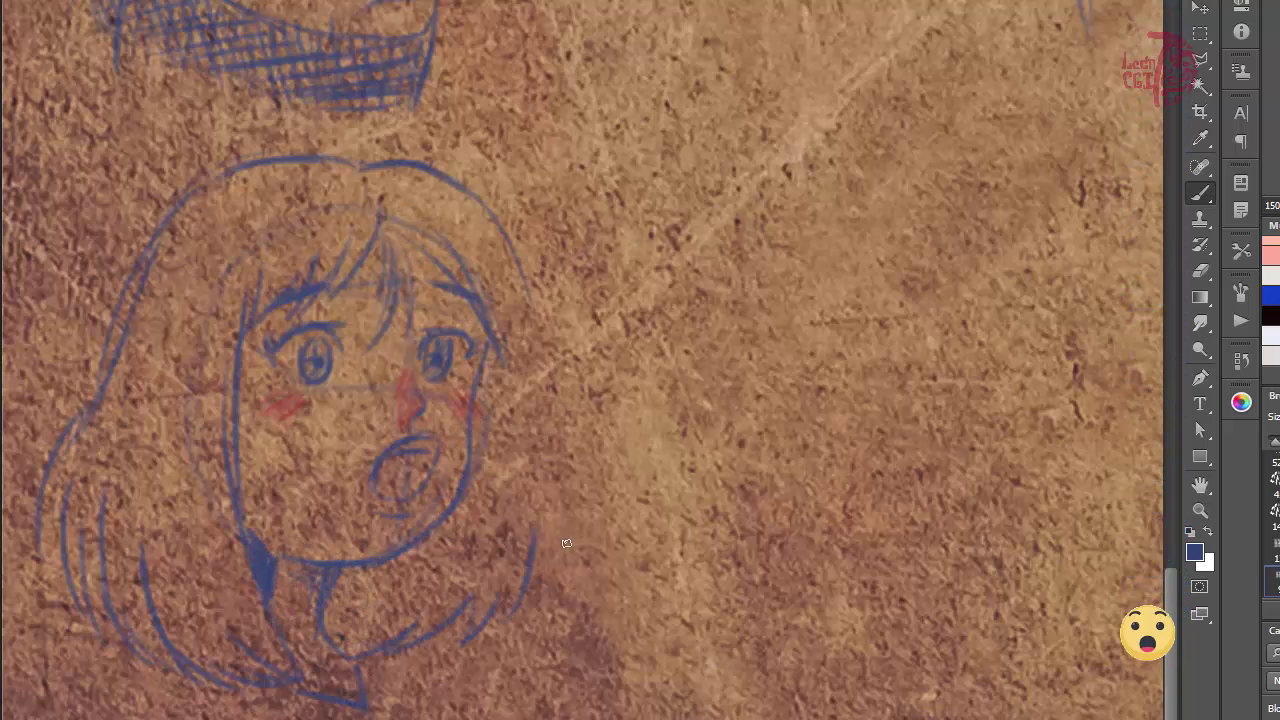
pyautogui.moveTo(500, 382); pyautogui.dragTo(534, 544)
pyautogui.moveTo(526, 369); pyautogui.dragTo(553, 542)
pyautogui.moveTo(516, 248); pyautogui.dragTo(537, 363)
pyautogui.moveTo(520, 275); pyautogui.dragTo(503, 388)
# - Sketch an oval eighth head above and beside the seventh with guidelines, facial features, an ear and a face contour
pyautogui.moveTo(983, 294)
pyautogui.mouseDown()
pyautogui.moveTo(617, 517)
pyautogui.moveTo(509, 398)
pyautogui.mouseUp()
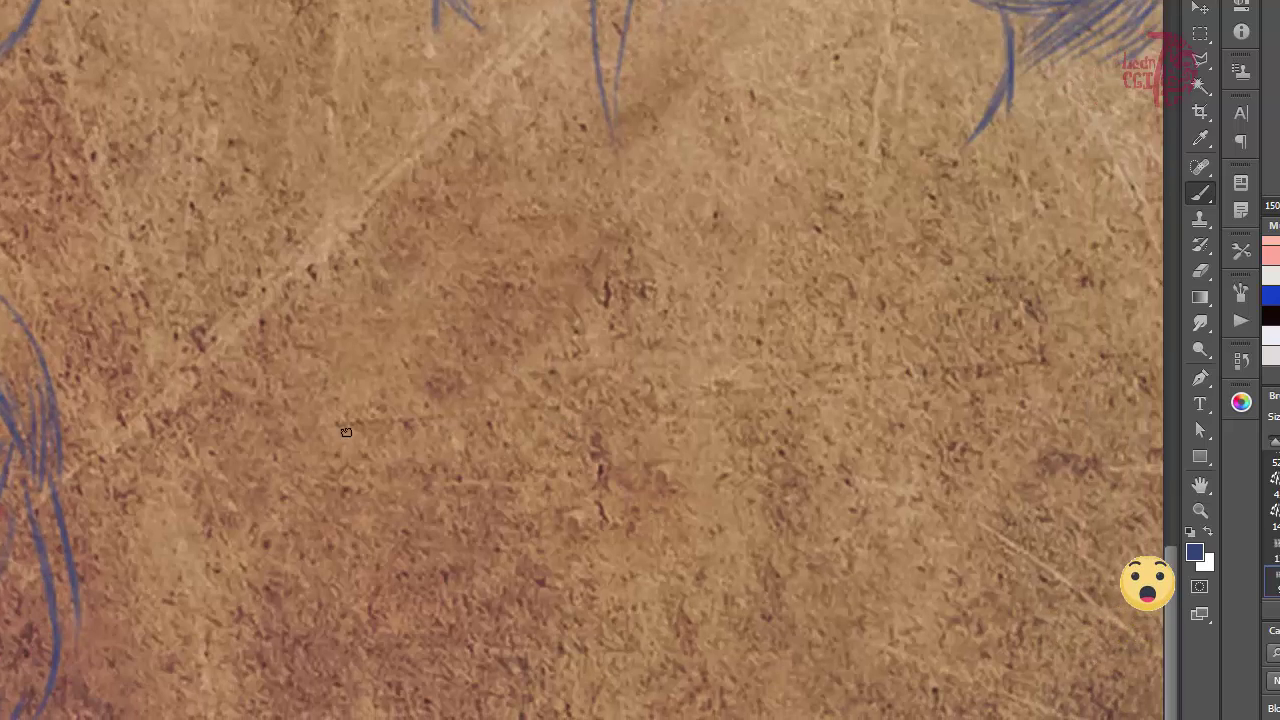
pyautogui.moveTo(346, 432); pyautogui.dragTo(432, 478)
pyautogui.moveTo(300, 112); pyautogui.dragTo(391, 303)
pyautogui.moveTo(335, 103); pyautogui.dragTo(325, 352)
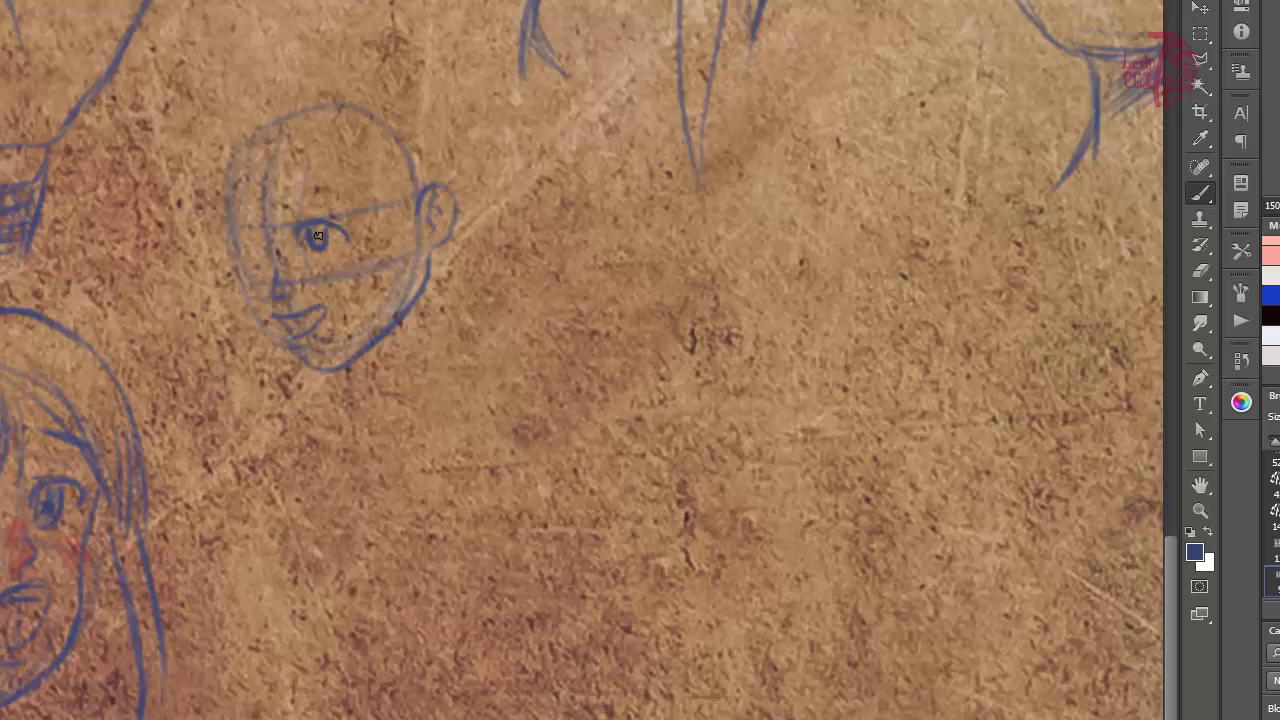
pyautogui.moveTo(231, 242); pyautogui.dragTo(306, 359)
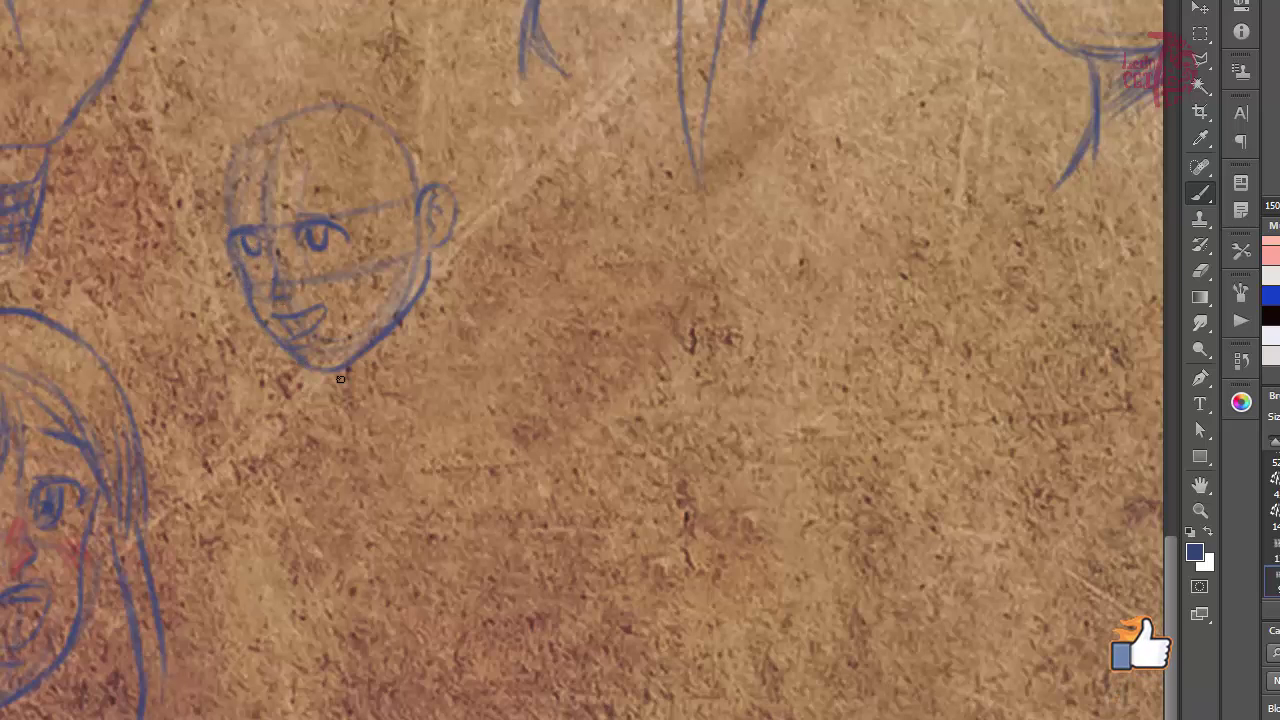
# - Draw the eighth head's thick eyebrows, hairline and short spiky hair
pyautogui.moveTo(297, 187); pyautogui.dragTo(361, 211)
pyautogui.moveTo(248, 181); pyautogui.dragTo(230, 216)
pyautogui.moveTo(418, 204); pyautogui.dragTo(414, 252)
pyautogui.moveTo(404, 206); pyautogui.dragTo(312, 112)
pyautogui.moveTo(300, 120); pyautogui.dragTo(240, 150)
pyautogui.moveTo(226, 200); pyautogui.dragTo(224, 94)
pyautogui.moveTo(247, 56)
pyautogui.mouseDown()
pyautogui.moveTo(278, 108)
pyautogui.moveTo(420, 95)
pyautogui.mouseUp()
pyautogui.moveTo(420, 95); pyautogui.dragTo(443, 176)
pyautogui.moveTo(271, 58)
pyautogui.mouseDown()
pyautogui.moveTo(400, 105)
pyautogui.moveTo(450, 198)
pyautogui.mouseUp()
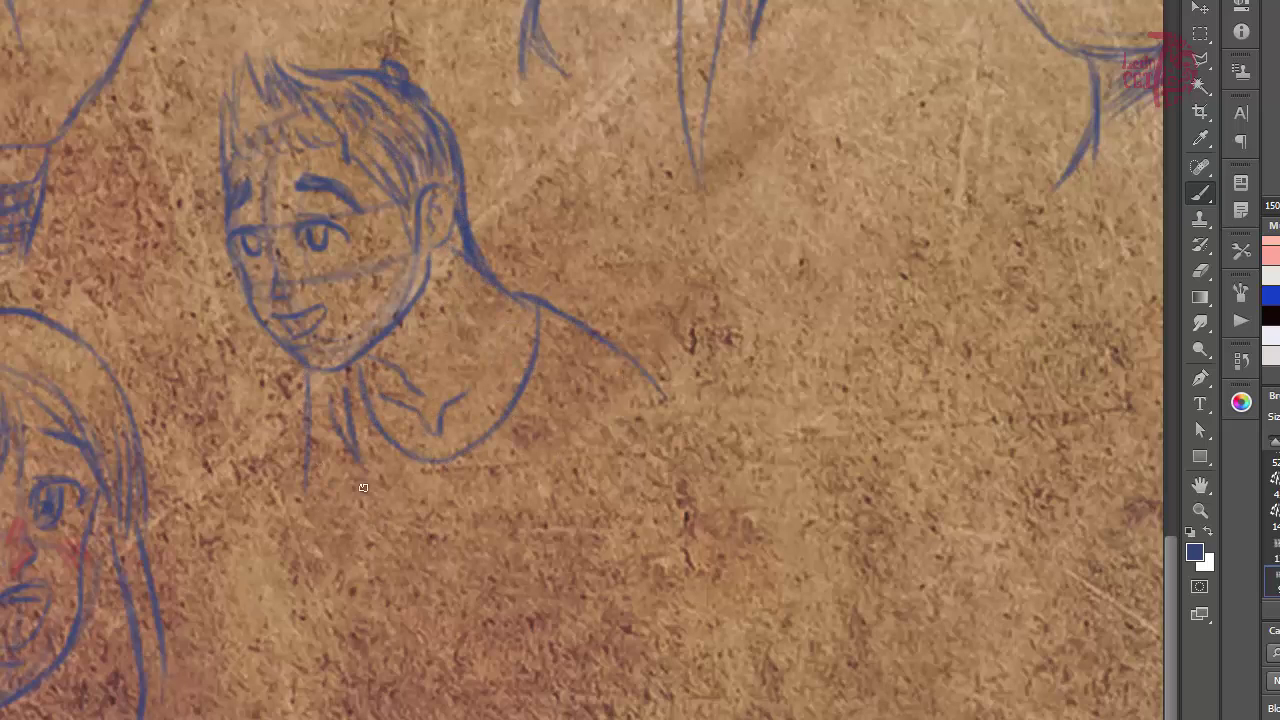
# - Extend the eighth figure's chest and far arm lines down toward the waist
pyautogui.moveTo(403, 621); pyautogui.dragTo(398, 656)
pyautogui.moveTo(398, 656)
pyautogui.mouseDown()
pyautogui.moveTo(450, 665)
pyautogui.moveTo(362, 718)
pyautogui.mouseUp()
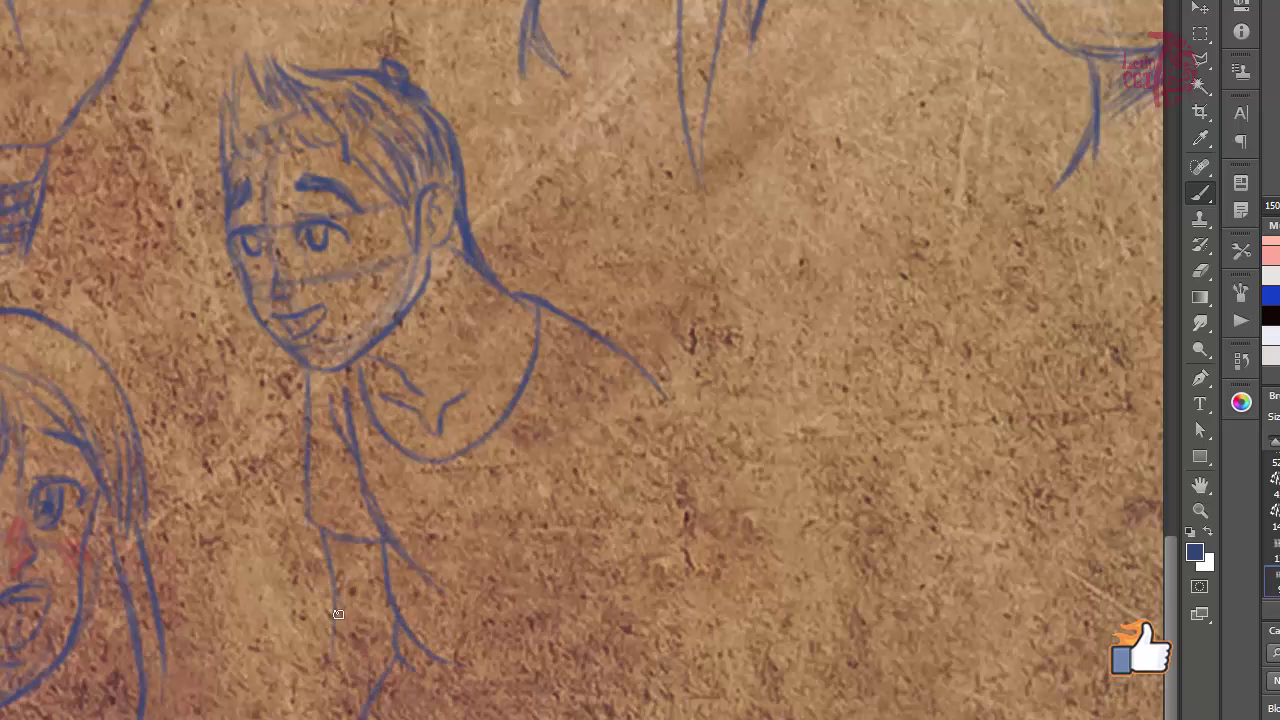
pyautogui.moveTo(338, 614); pyautogui.dragTo(318, 718)
# - Draw the eighth figure's short shirt sleeve with its hem, the shoulder line and the side fold
pyautogui.moveTo(643, 418)
pyautogui.mouseDown()
pyautogui.moveTo(606, 543)
pyautogui.moveTo(612, 604)
pyautogui.mouseUp()
pyautogui.moveTo(614, 608); pyautogui.dragTo(740, 608)
pyautogui.moveTo(682, 407); pyautogui.dragTo(742, 588)
pyautogui.moveTo(636, 420); pyautogui.dragTo(698, 410)
pyautogui.moveTo(565, 350); pyautogui.dragTo(638, 416)
pyautogui.moveTo(598, 418); pyautogui.dragTo(603, 532)
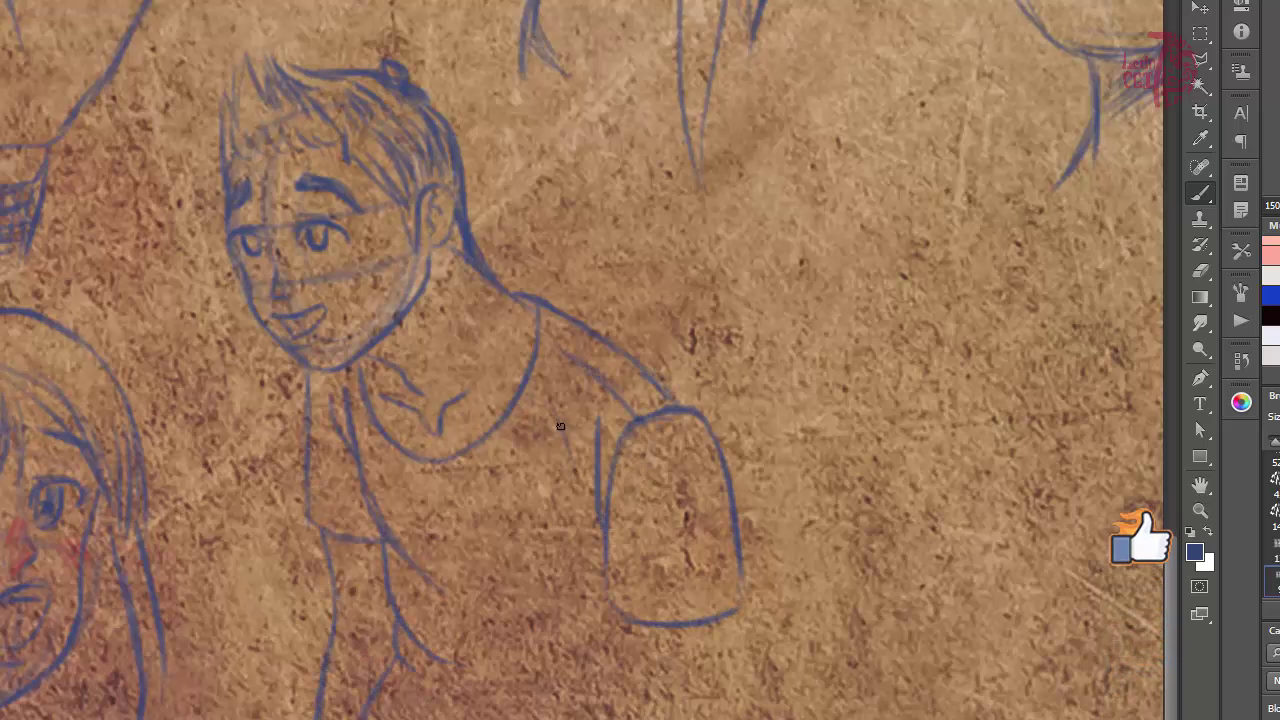
# - Add a hatched tag to the eighth figure's sleeve, then shade the neck blue and the face and ear red
pyautogui.moveTo(553, 408); pyautogui.dragTo(572, 458)
pyautogui.moveTo(694, 616); pyautogui.dragTo(696, 580)
pyautogui.moveTo(696, 580); pyautogui.dragTo(717, 614)
pyautogui.moveTo(424, 318); pyautogui.dragTo(428, 386)
pyautogui.keyDown('alt'); pyautogui.click(18, 540); pyautogui.keyUp('alt')
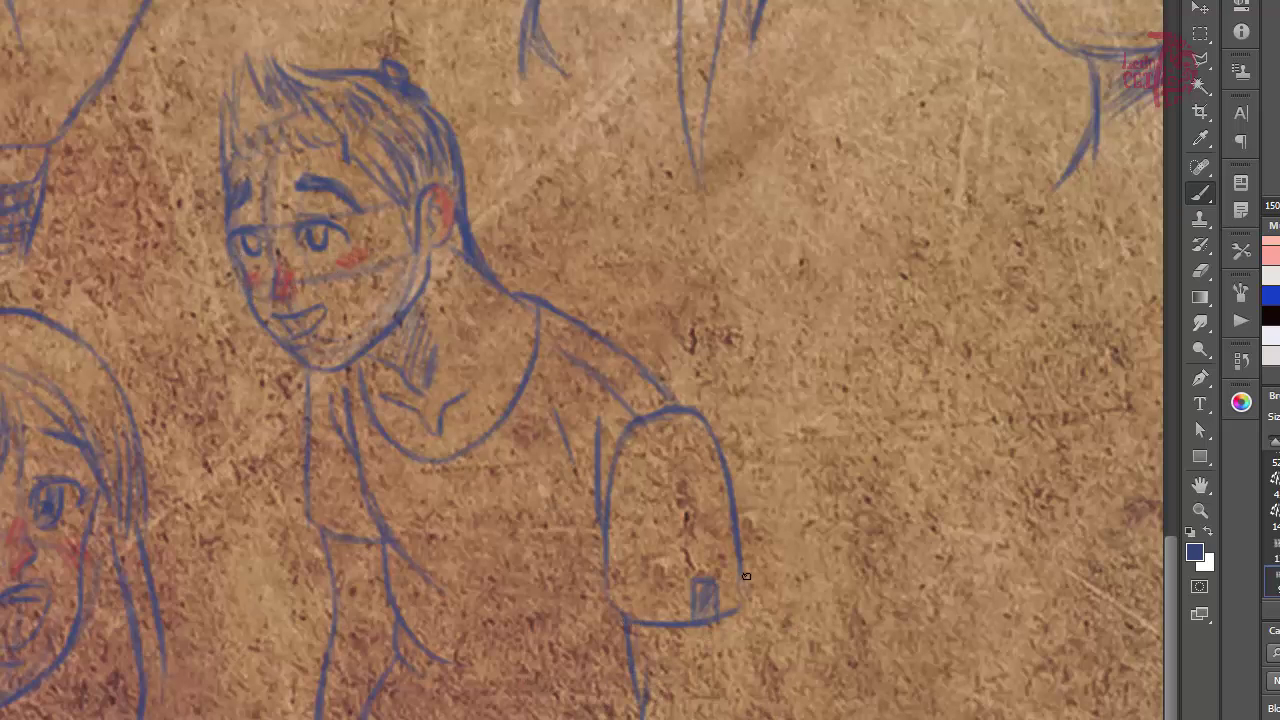
# - Draw the eighth figure's arm below the sleeve and the shirt's waist folds, then darken the sleeve's inner edge and hem
pyautogui.moveTo(737, 696); pyautogui.dragTo(737, 719)
pyautogui.moveTo(687, 719); pyautogui.dragTo(714, 707)
pyautogui.moveTo(396, 672); pyautogui.dragTo(384, 719)
pyautogui.moveTo(462, 585); pyautogui.dragTo(636, 612)
pyautogui.moveTo(500, 650); pyautogui.dragTo(646, 646)
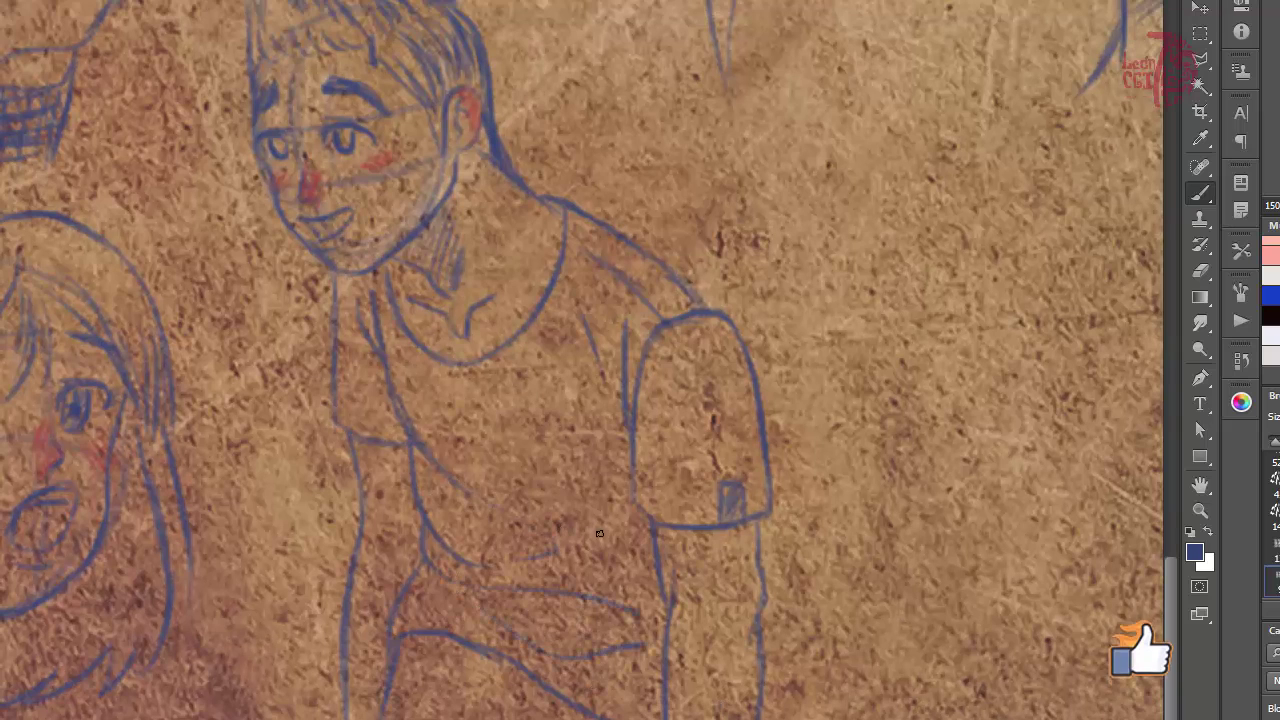
pyautogui.moveTo(630, 450); pyautogui.dragTo(632, 522)
pyautogui.moveTo(632, 522); pyautogui.dragTo(668, 523)
# - Sketch a round ninth head beneath the sixth with curved guidelines and a side-view face contour
pyautogui.moveTo(545, 387); pyautogui.dragTo(135, 435)
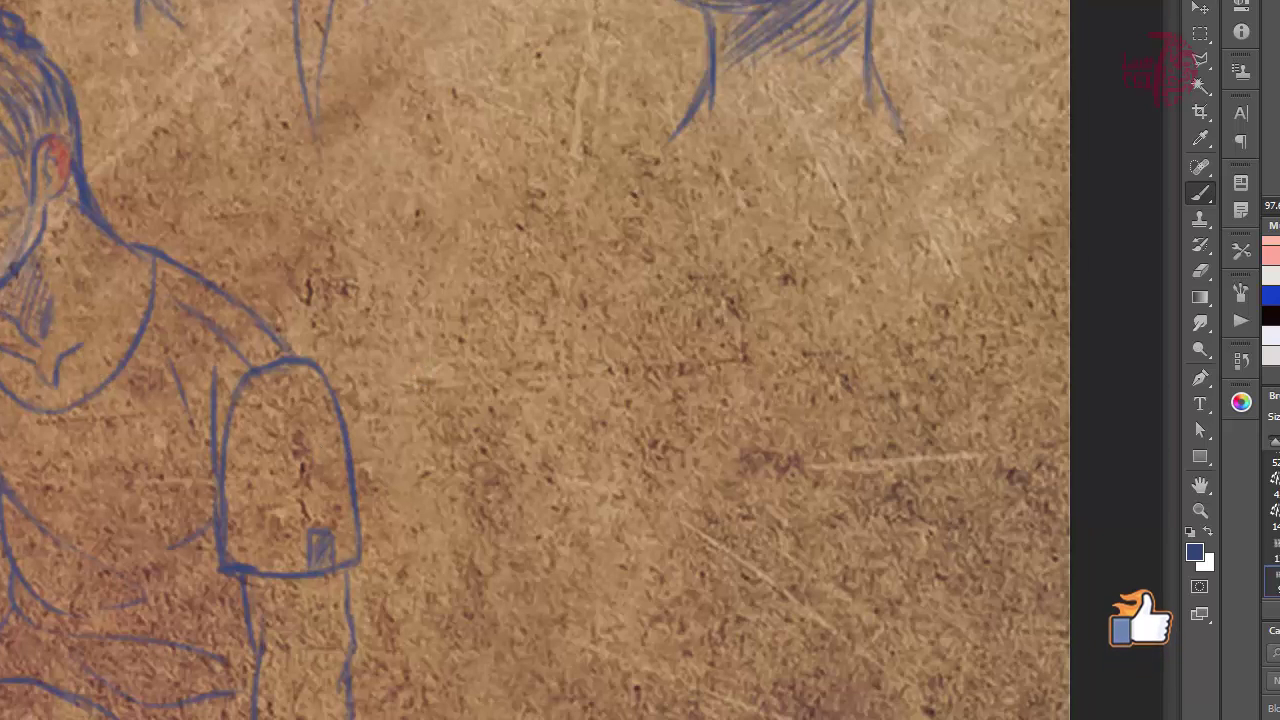
pyautogui.moveTo(800, 178); pyautogui.dragTo(625, 285)
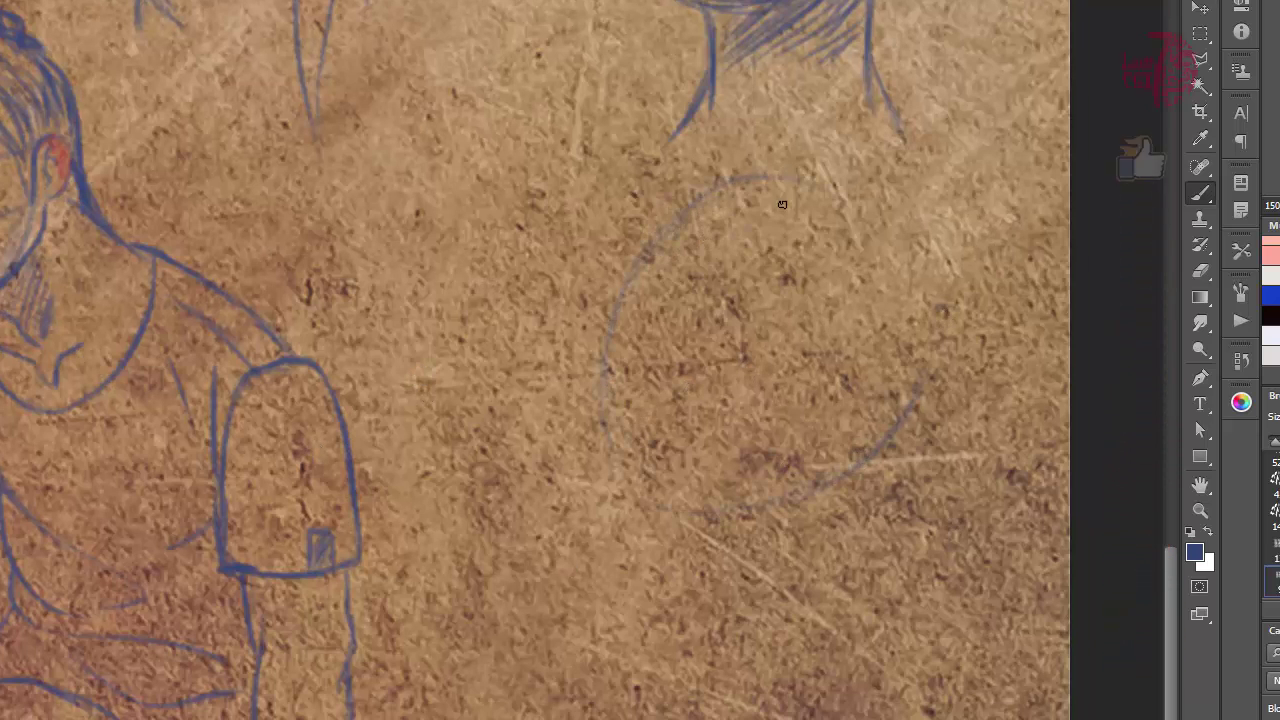
pyautogui.moveTo(732, 181); pyautogui.dragTo(856, 468)
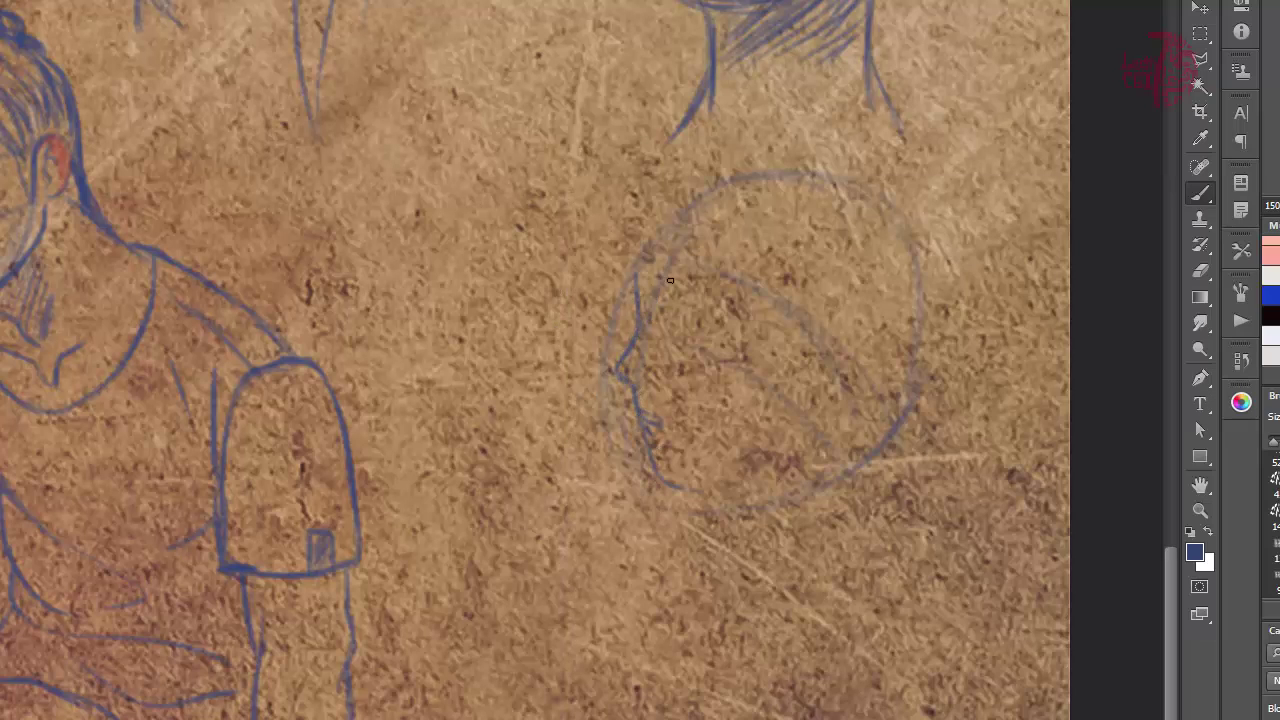
# - Draw the ninth head's eye, then add the front bangs falling over the forehead
pyautogui.moveTo(703, 285); pyautogui.dragTo(722, 343)
pyautogui.moveTo(653, 207); pyautogui.dragTo(629, 284)
pyautogui.moveTo(687, 197); pyautogui.dragTo(697, 275)
pyautogui.moveTo(620, 234); pyautogui.dragTo(620, 305)
pyautogui.moveTo(662, 170); pyautogui.dragTo(592, 245)
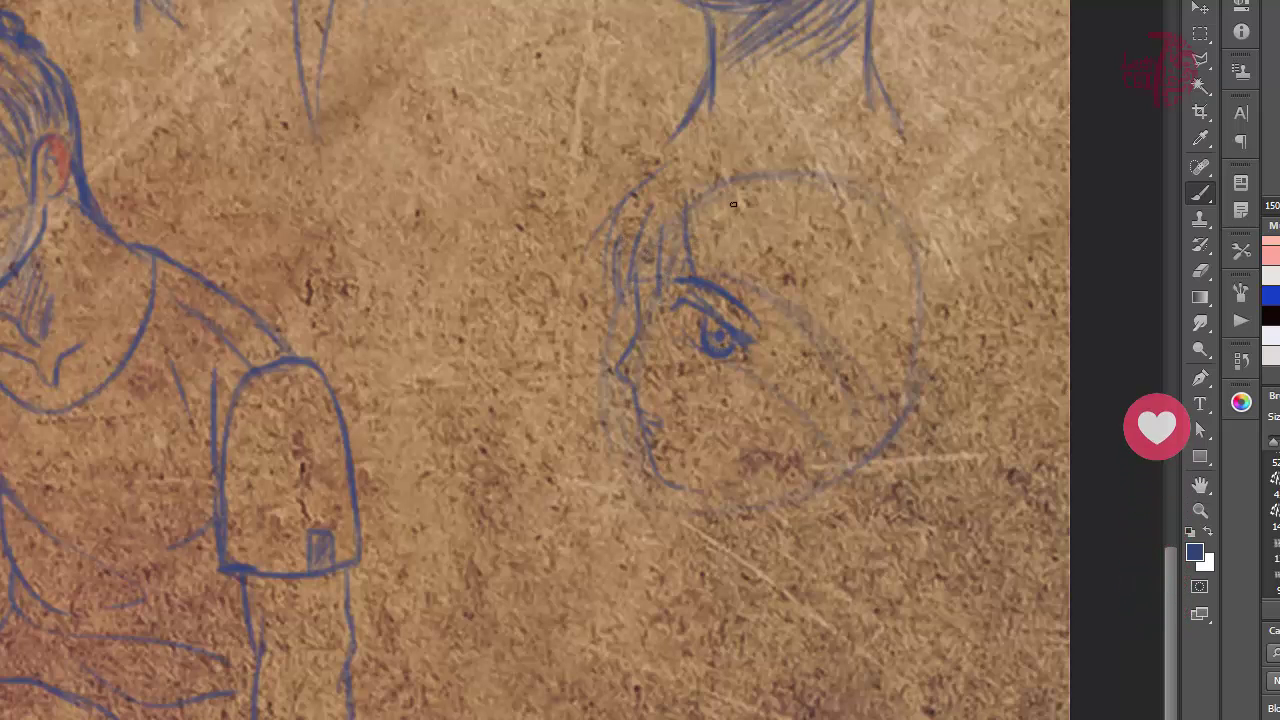
# - Draw the ninth head's side locks beside the cheek and the outer contour at the back of the hair
pyautogui.moveTo(740, 190); pyautogui.dragTo(766, 330)
pyautogui.moveTo(778, 285)
pyautogui.mouseDown()
pyautogui.moveTo(772, 480)
pyautogui.moveTo(815, 575)
pyautogui.mouseUp()
pyautogui.moveTo(905, 165); pyautogui.dragTo(909, 449)
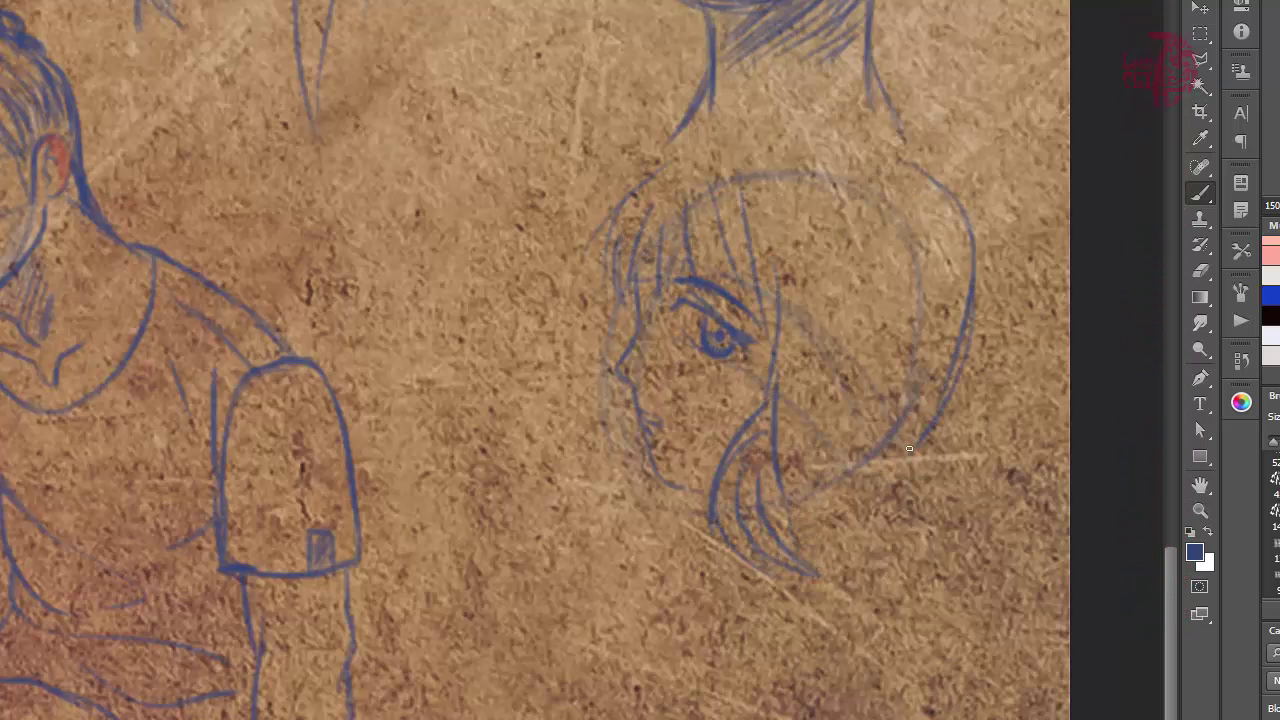
pyautogui.moveTo(874, 298); pyautogui.dragTo(832, 522)
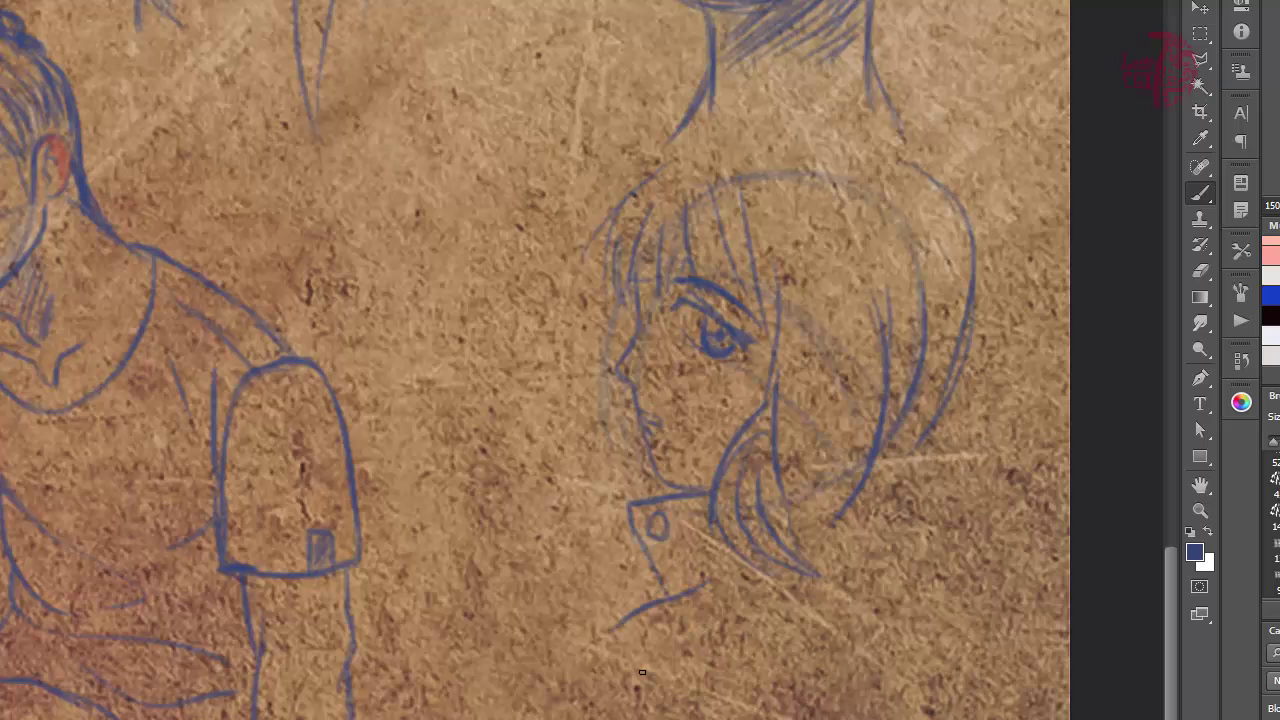
# - Draw the ninth figure's back line and a hatched fold on the clothing below the collar
pyautogui.moveTo(985, 592); pyautogui.dragTo(955, 718)
pyautogui.moveTo(712, 626); pyautogui.dragTo(860, 705)
pyautogui.moveTo(785, 664); pyautogui.dragTo(850, 692)
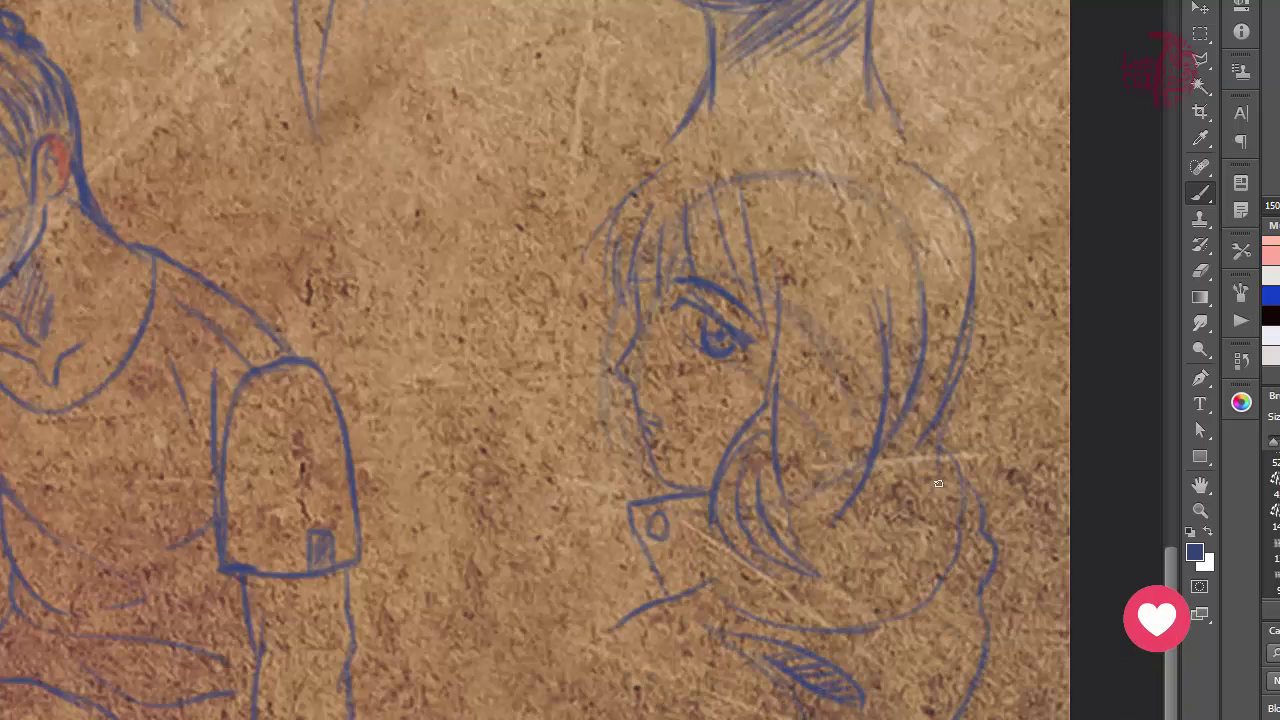
# - Add strands through the ninth head's side and back hair and strengthen the bangs
pyautogui.moveTo(940, 414); pyautogui.dragTo(905, 512)
pyautogui.moveTo(820, 248); pyautogui.dragTo(810, 515)
pyautogui.moveTo(865, 345); pyautogui.dragTo(815, 540)
pyautogui.moveTo(682, 200); pyautogui.dragTo(678, 276)
pyautogui.moveTo(616, 200); pyautogui.dragTo(588, 298)
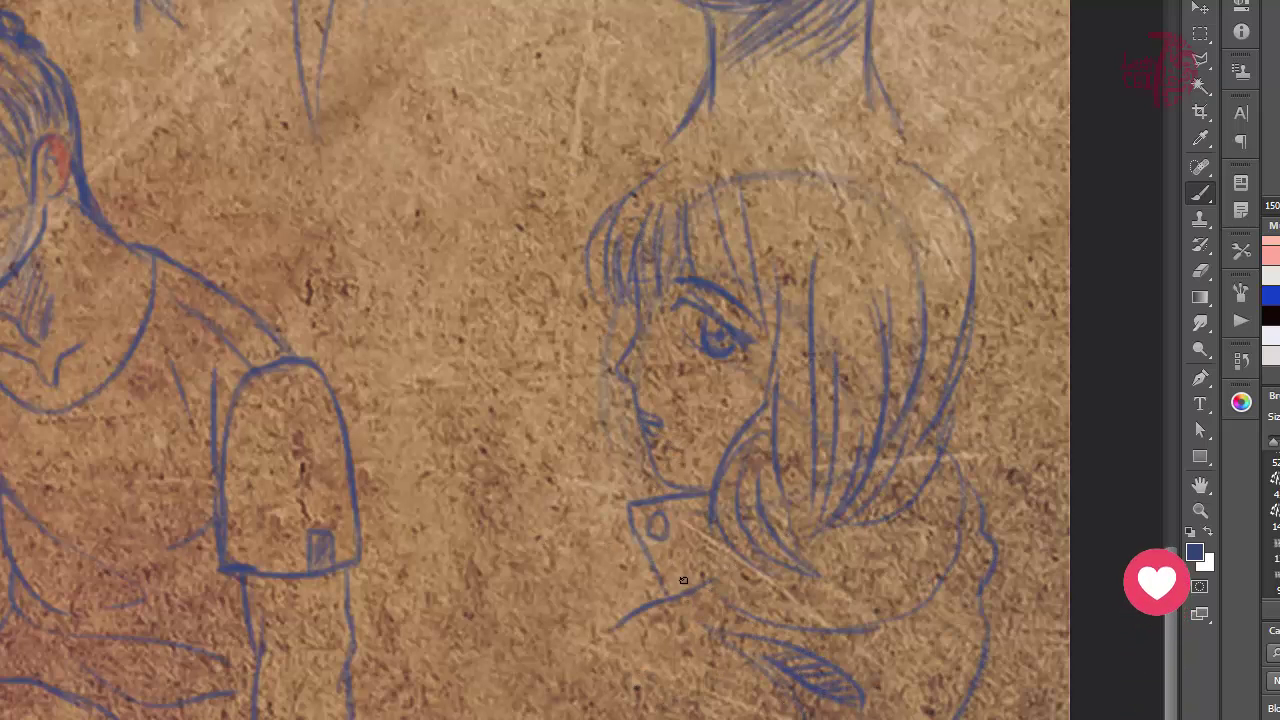
# - Add contour strands down the back of the ninth head's hair and hatch the shadow beneath it above the collar
pyautogui.moveTo(985, 216); pyautogui.dragTo(930, 456)
pyautogui.moveTo(998, 288); pyautogui.dragTo(920, 498)
pyautogui.moveTo(944, 498); pyautogui.dragTo(848, 615)
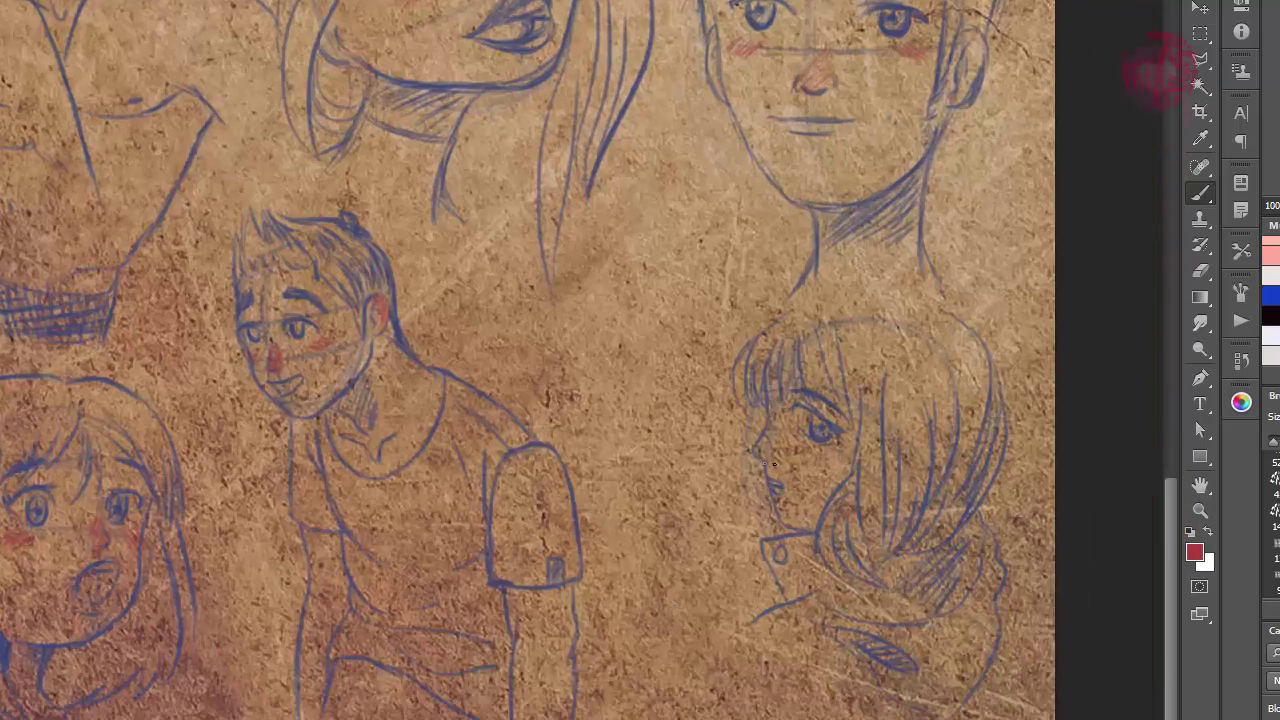